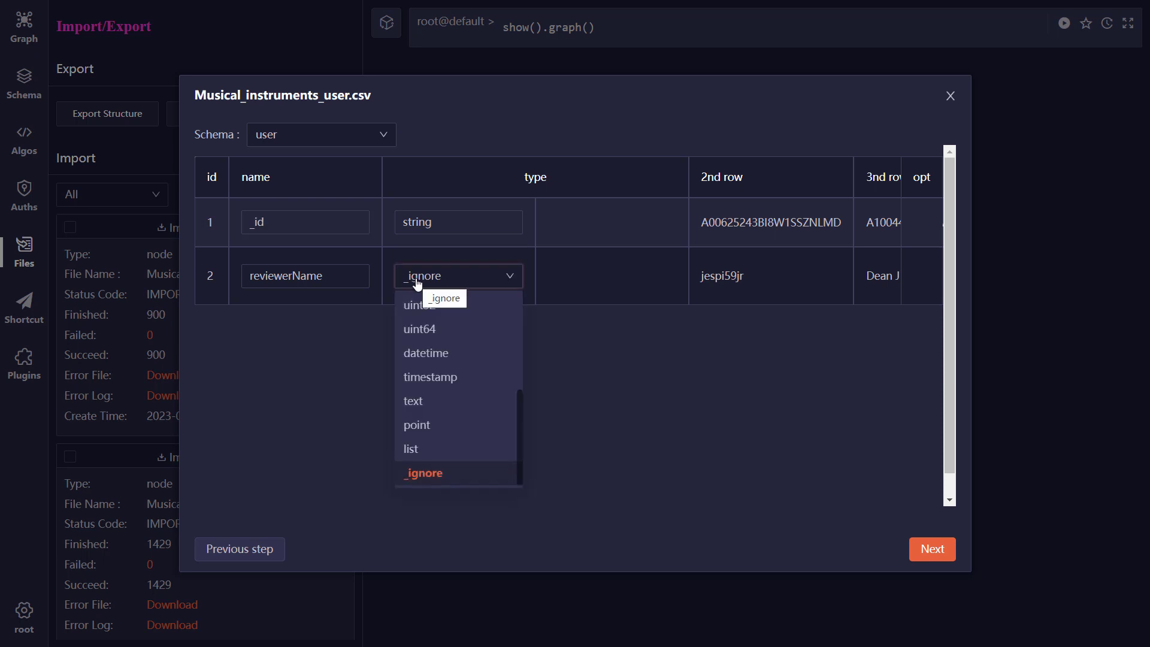
# - Create reviewerName as a string property in the user schema and import Musical_instruments_user.csv in Insert mode
pyautogui.scroll(2, 434, 324)
pyautogui.click(434, 304)
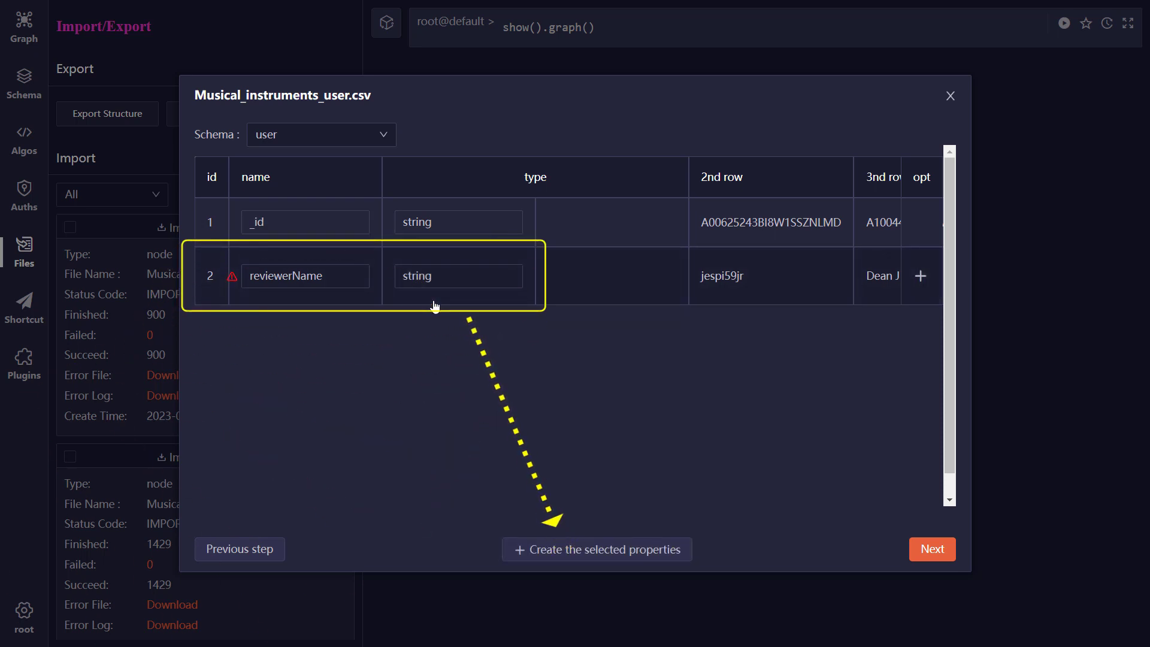
pyautogui.click(562, 554)
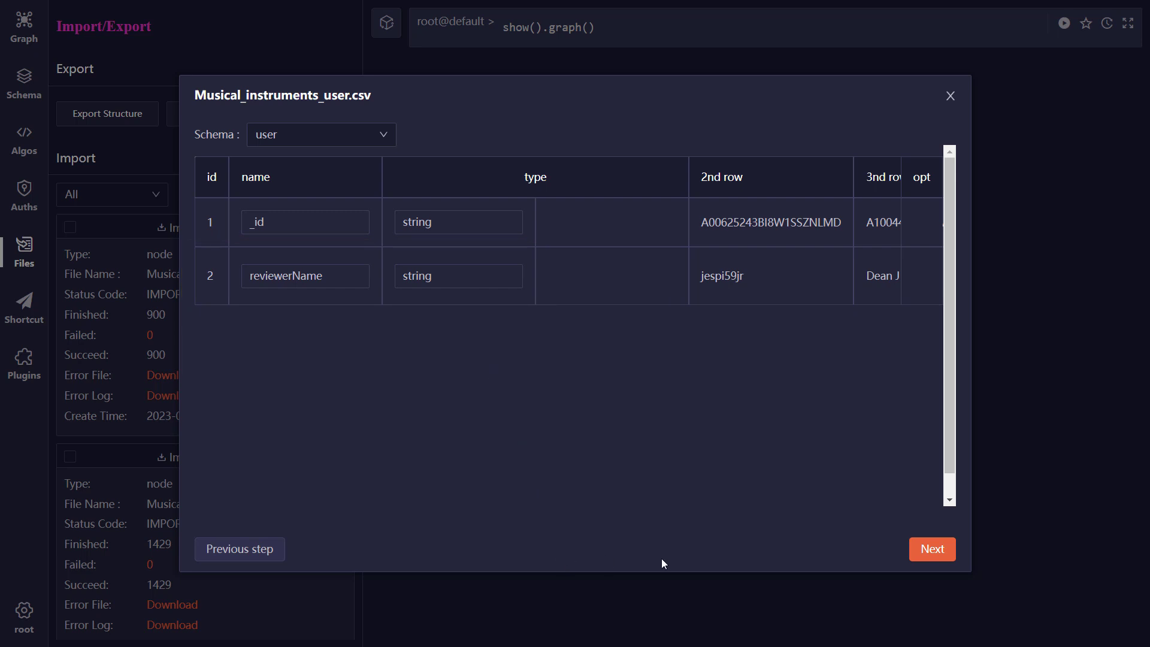
pyautogui.click(932, 549)
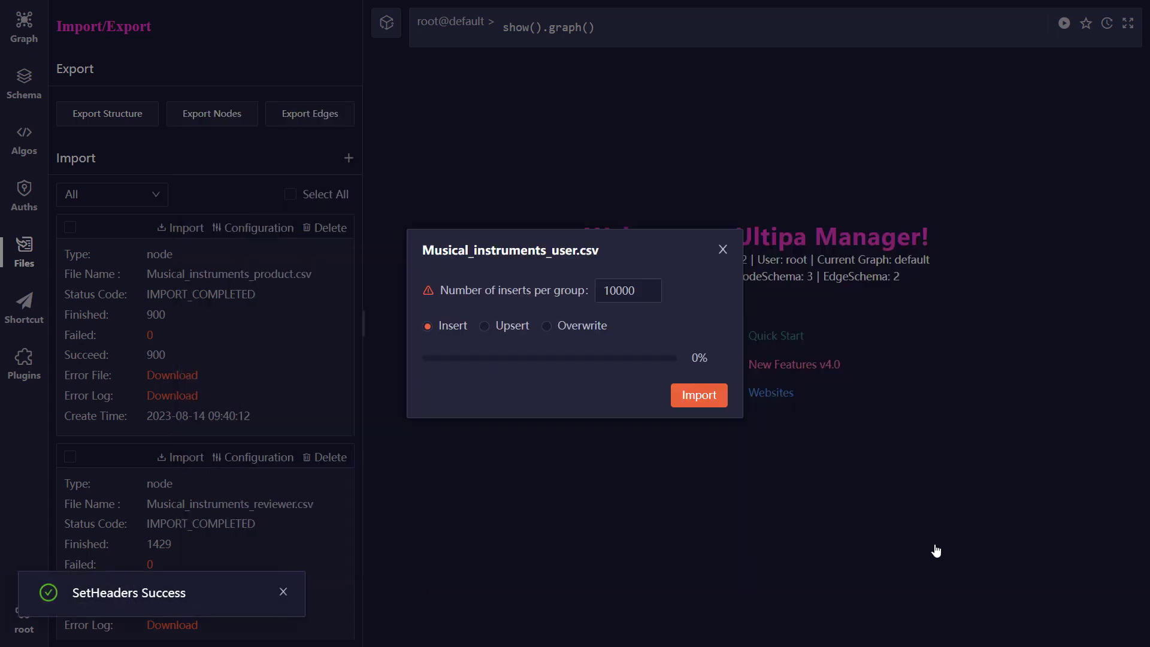
pyautogui.click(696, 397)
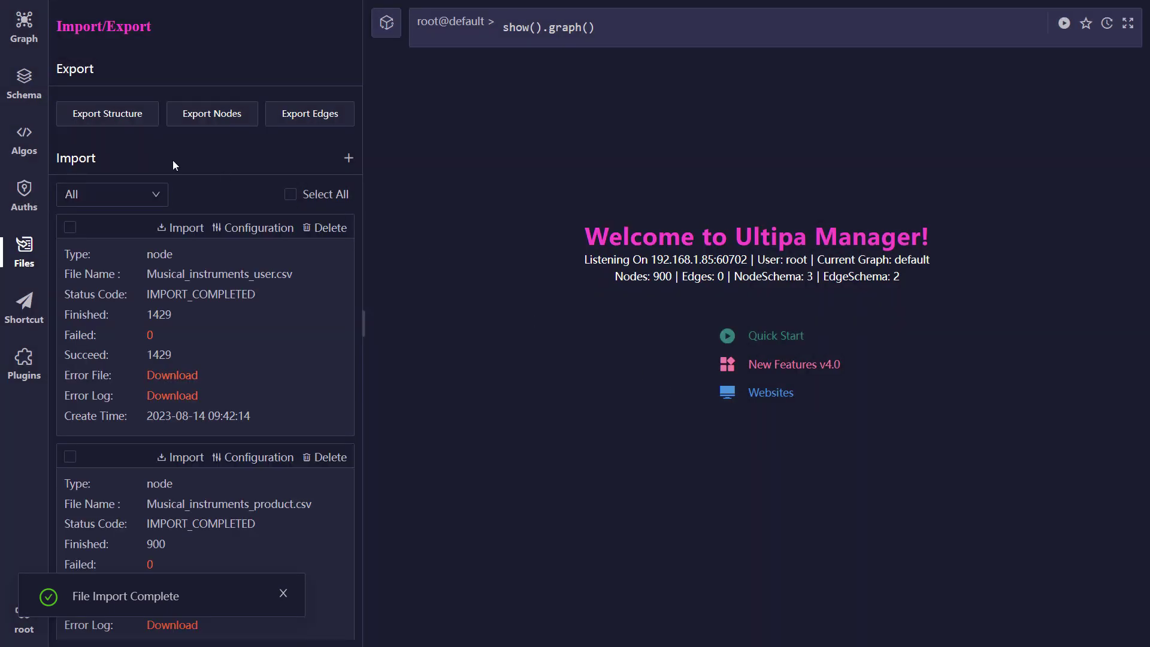
# - Query all nodes of the user schema without a limit and show the result as a graph
pyautogui.click(25, 84)
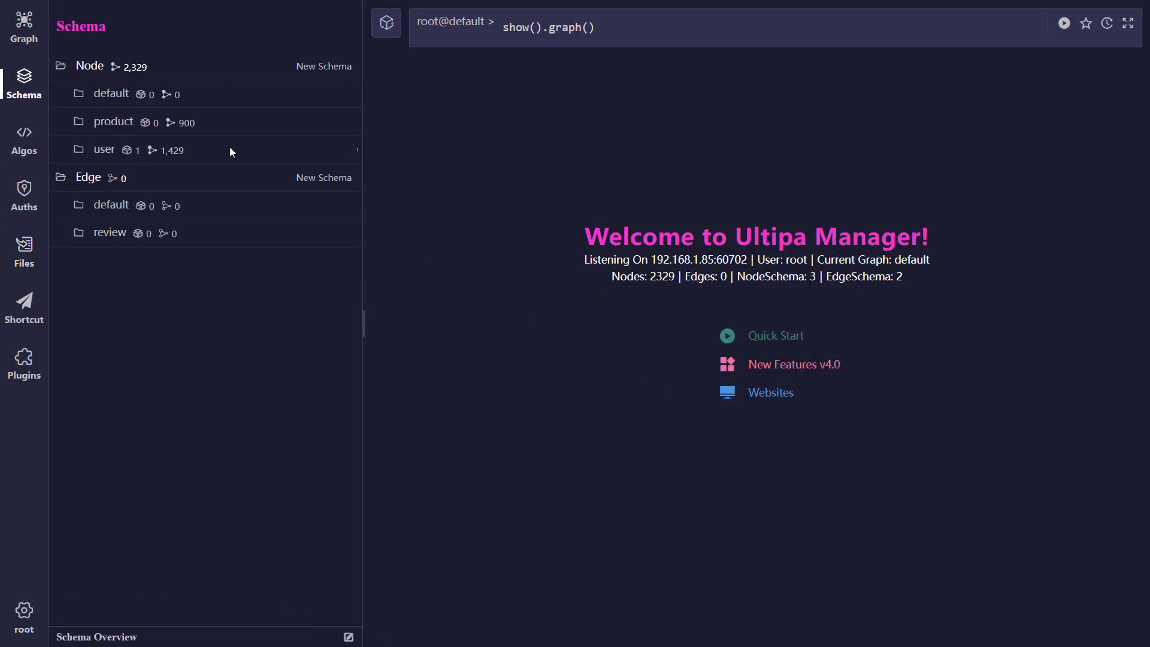
pyautogui.click(260, 153)
pyautogui.click(312, 149)
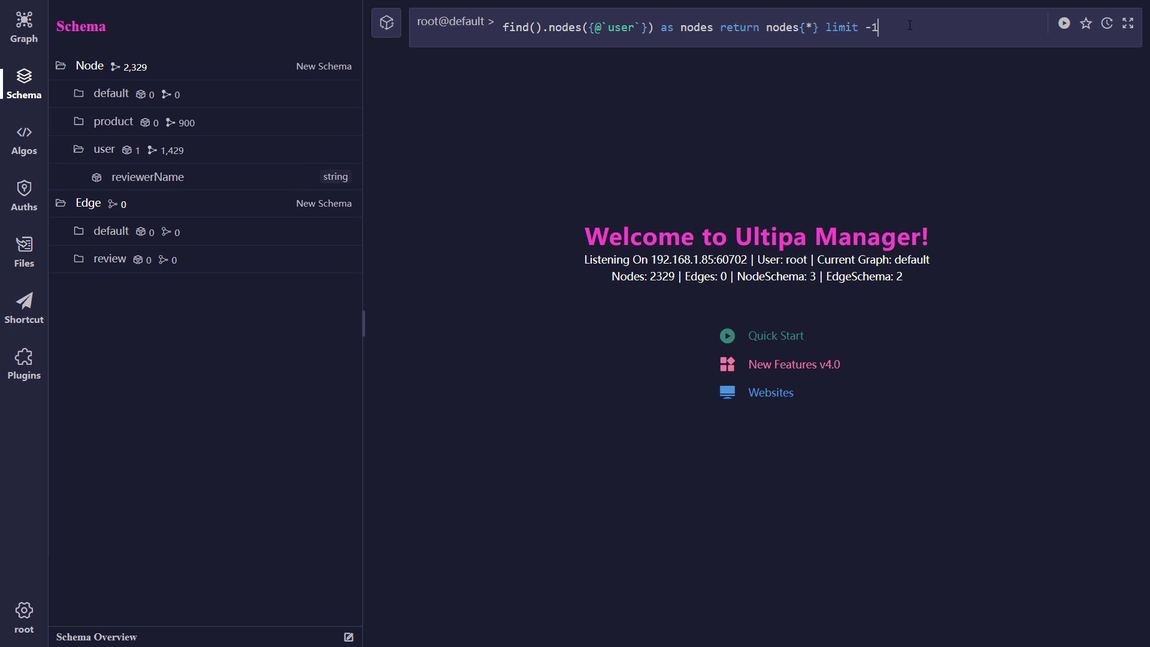
pyautogui.hotkey('shift', 'Return')
pyautogui.click(388, 119)
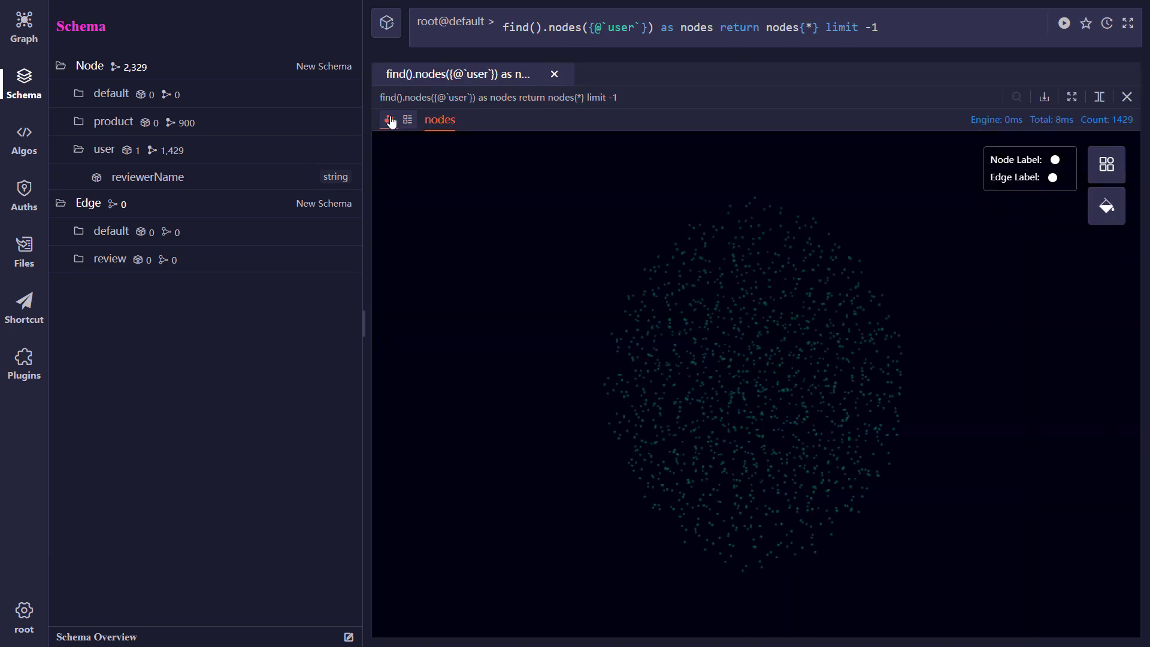
# - Change the graph layout of the user nodes to Tree and fit the whole node grid in the canvas
pyautogui.click(1106, 164)
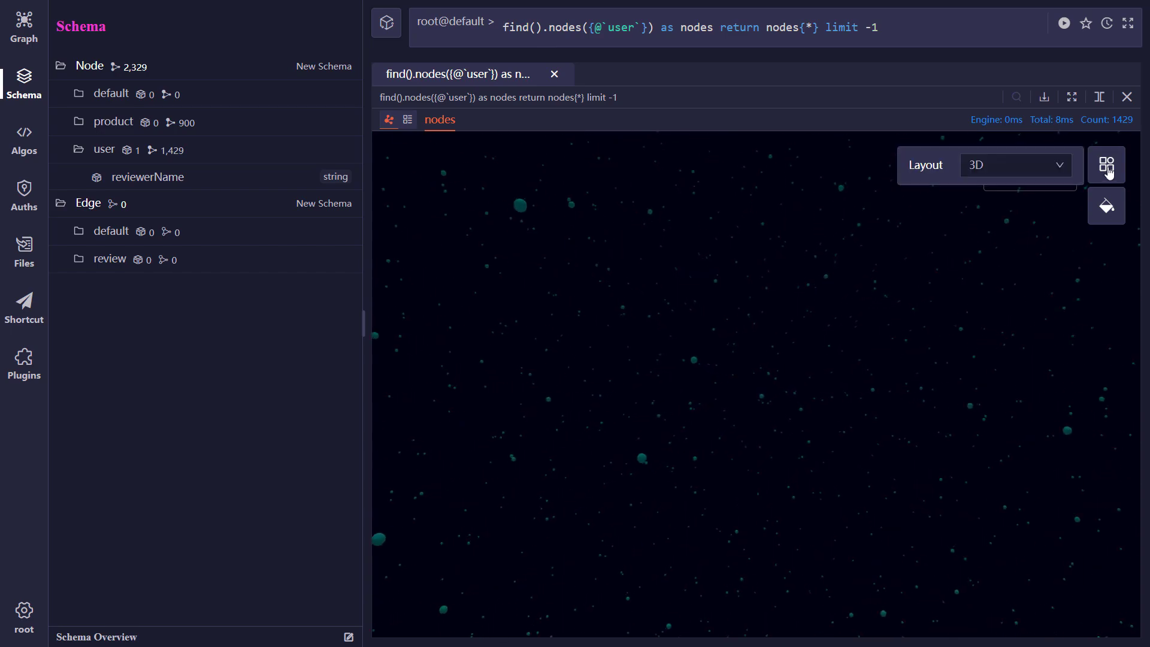
pyautogui.click(1030, 171)
pyautogui.click(1008, 245)
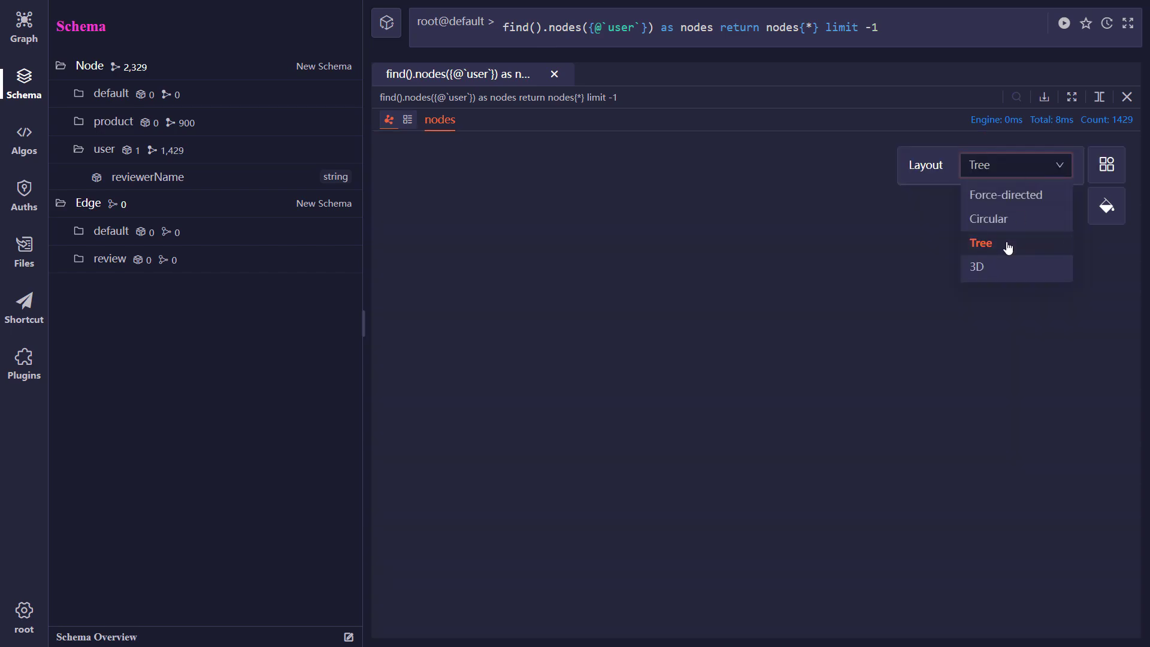
pyautogui.scroll(-18, 861, 335)
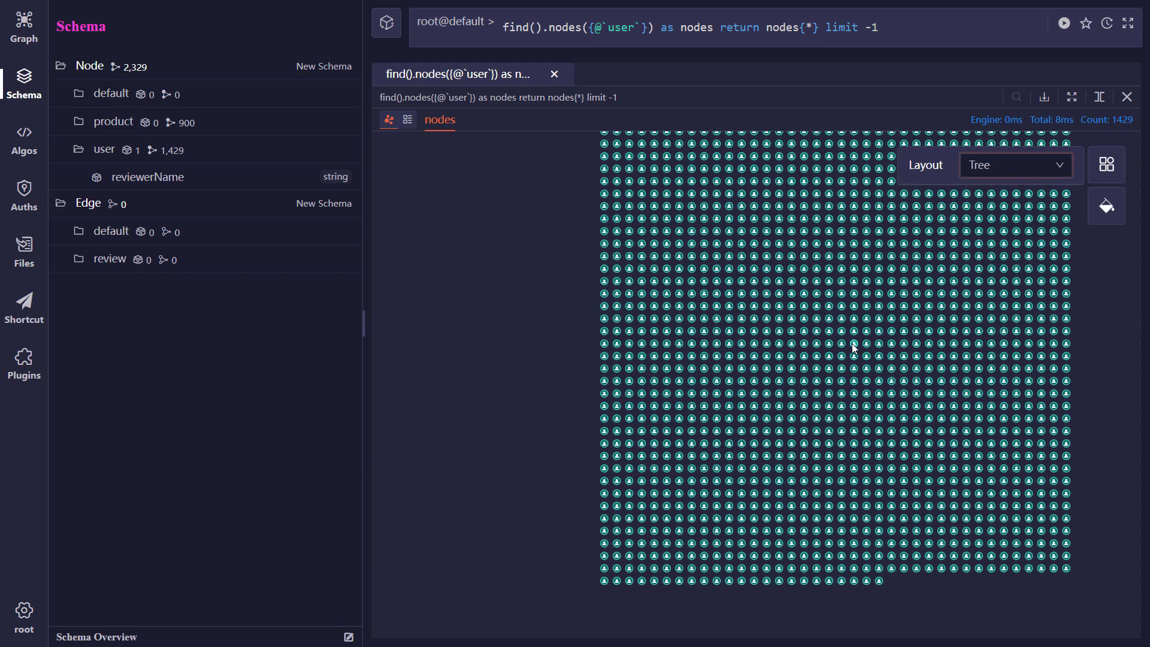
pyautogui.moveTo(462, 345); pyautogui.dragTo(449, 358)
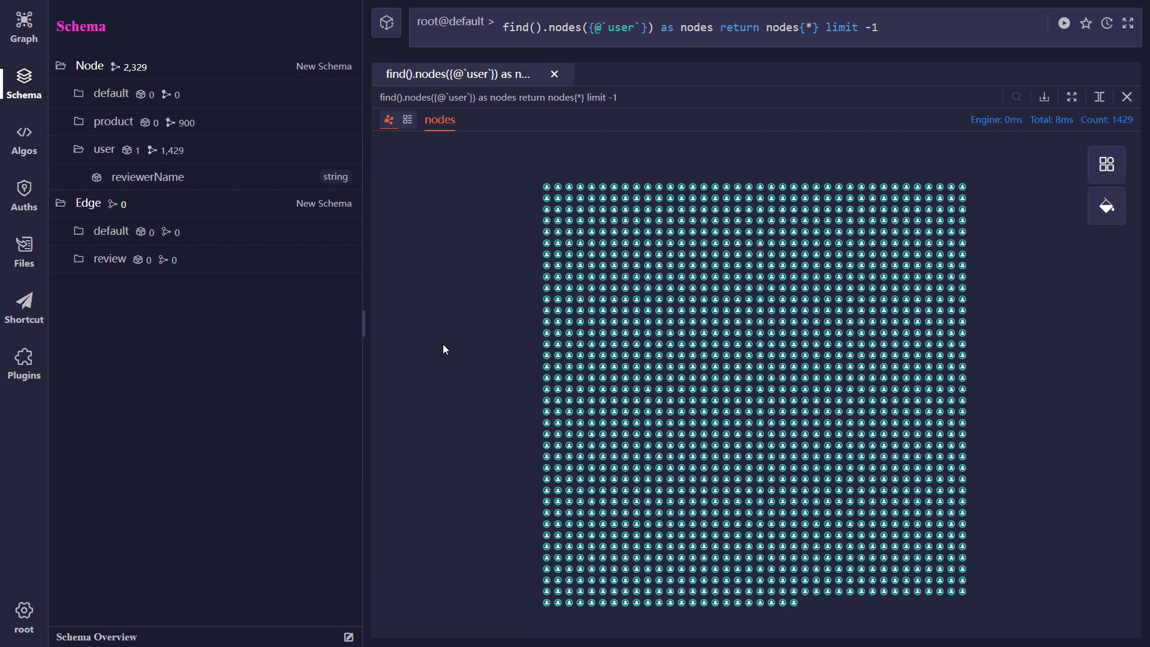
# - Upload Musical_instruments_review.csv as an edge file for import
pyautogui.click(24, 255)
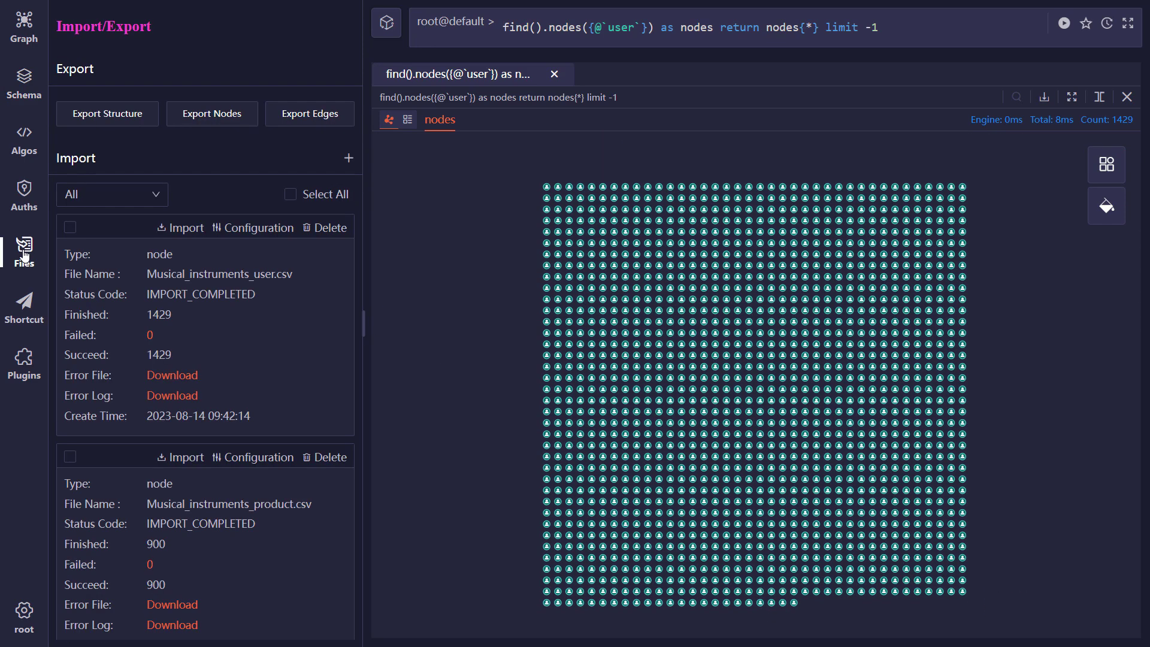
pyautogui.click(347, 158)
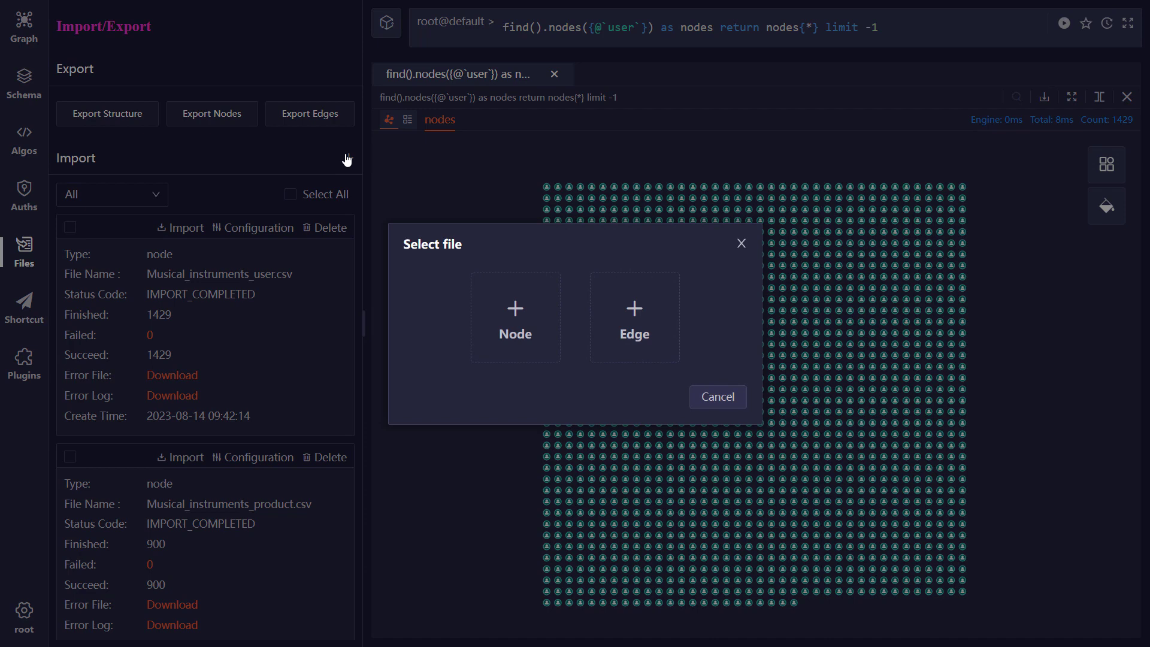
pyautogui.click(651, 308)
pyautogui.doubleClick(279, 148)
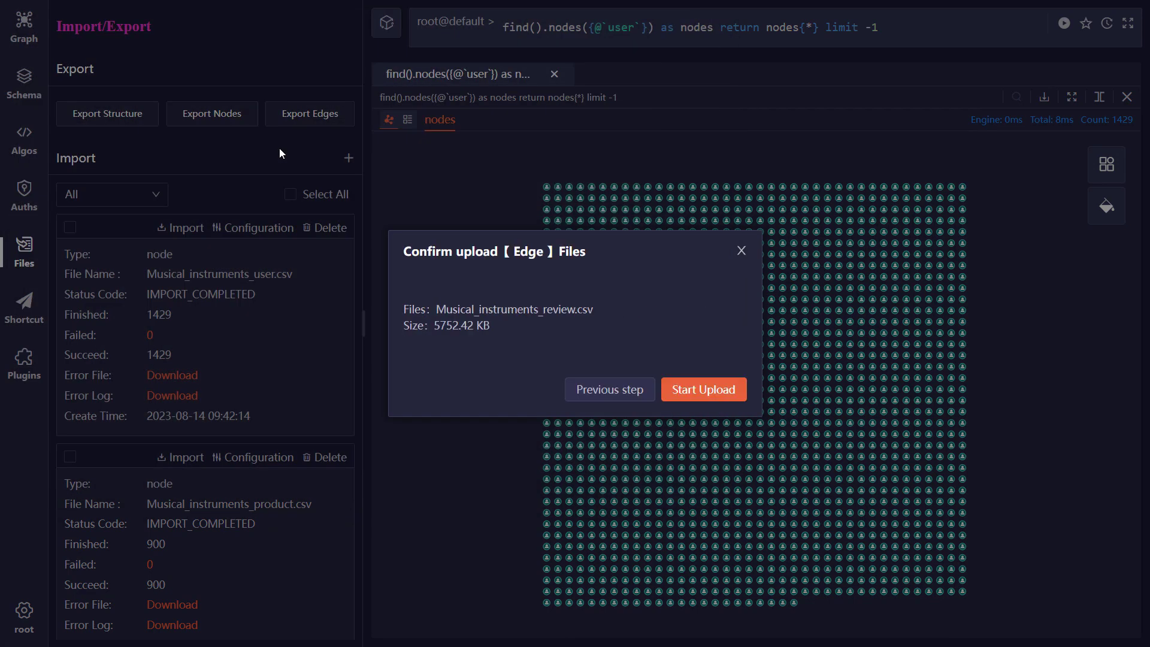
pyautogui.click(698, 388)
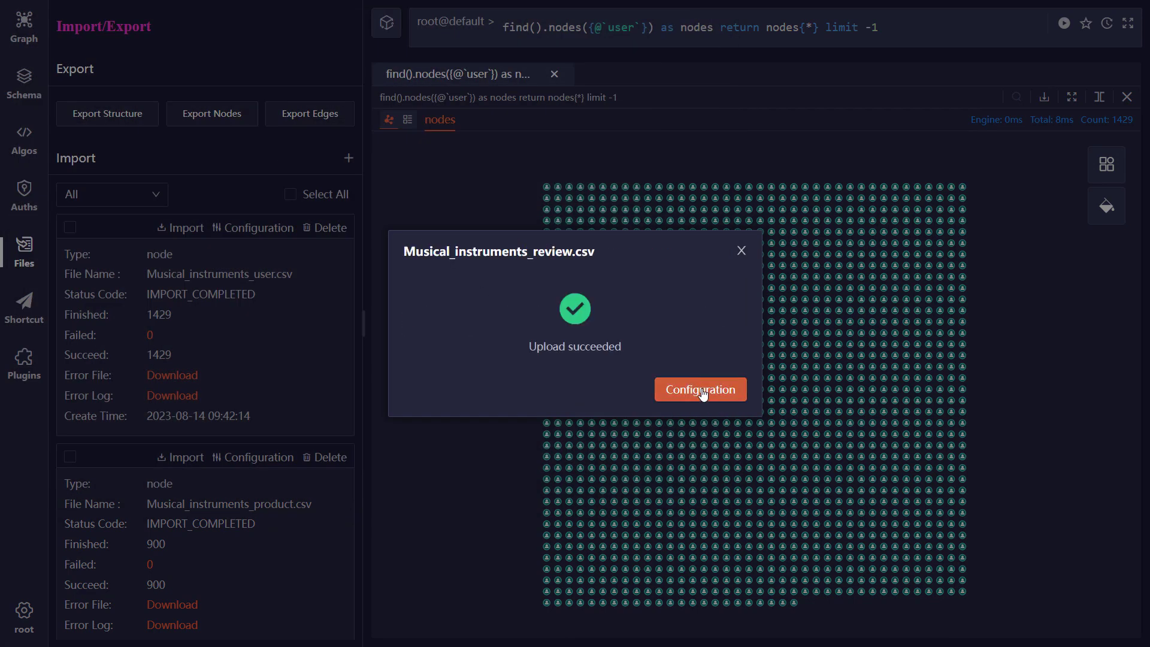
# - Preview the review file's records, keep the comma delimiter and header properties, and assign the file to the review schema
pyautogui.click(698, 389)
pyautogui.click(649, 358)
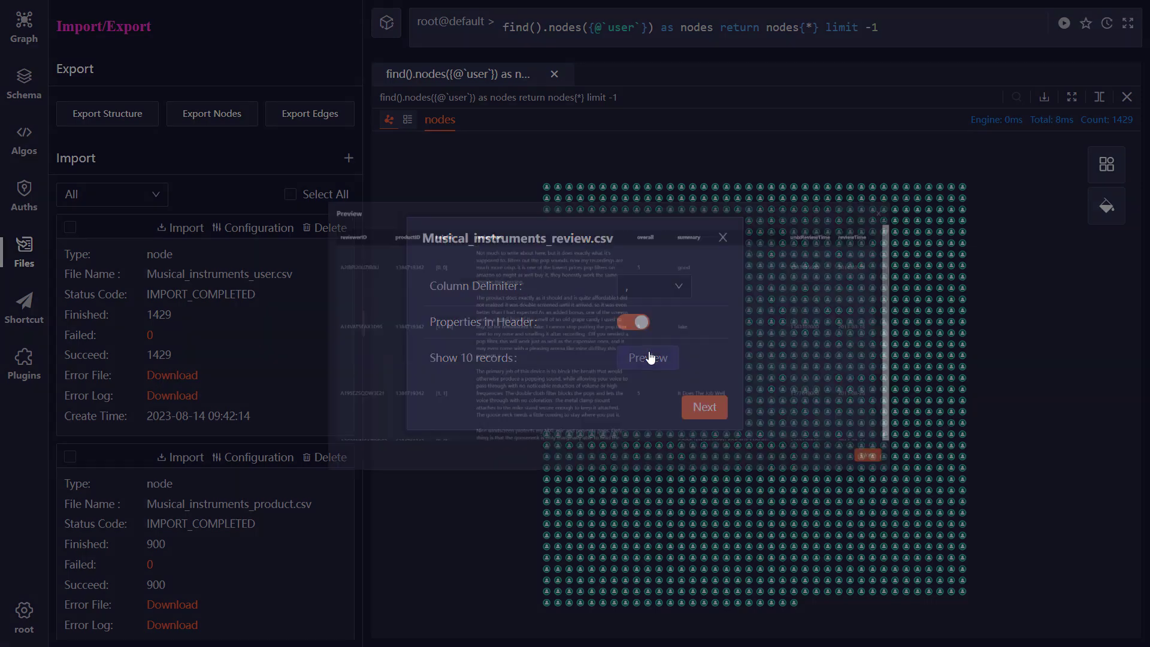
pyautogui.click(1055, 546)
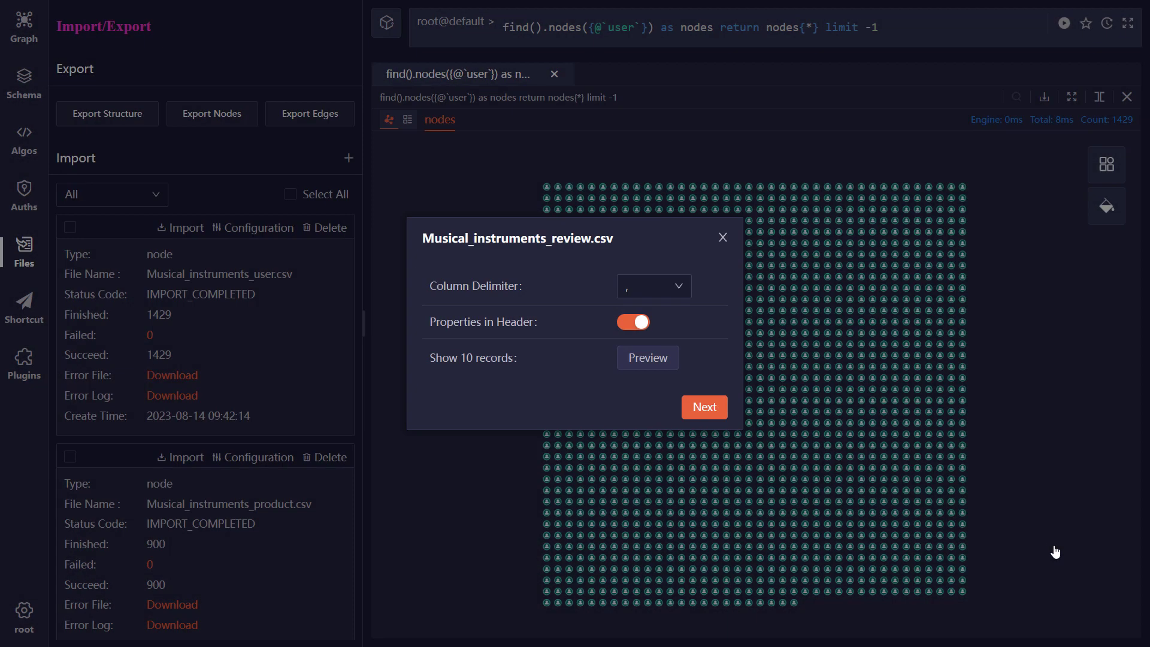
pyautogui.click(702, 407)
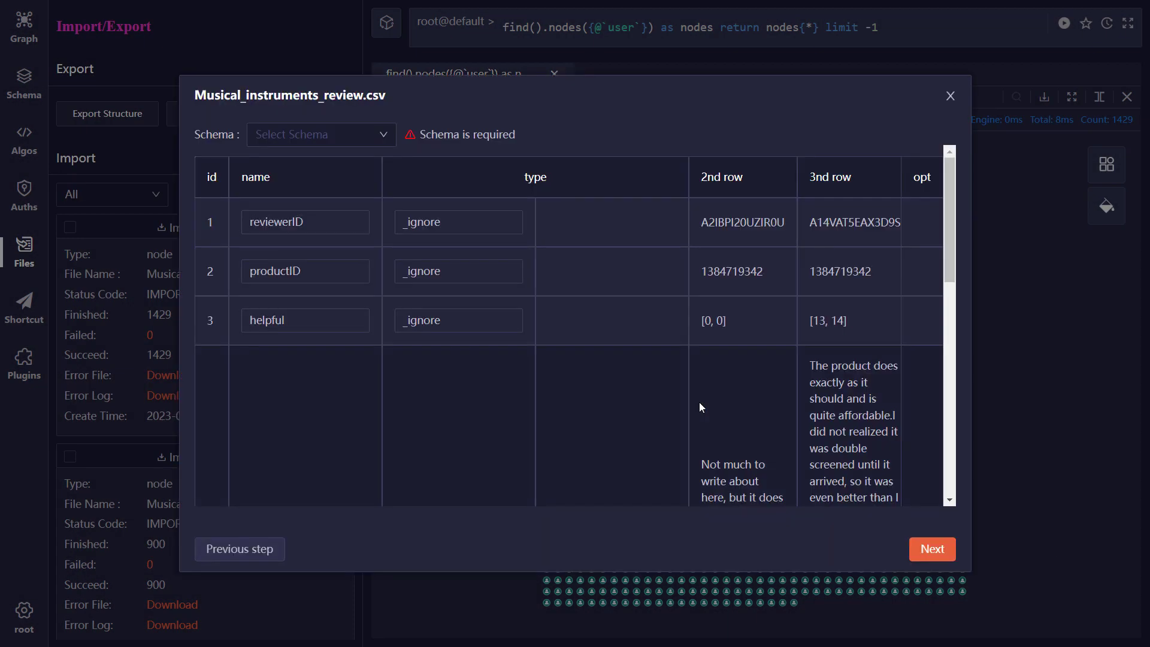
pyautogui.click(320, 135)
pyautogui.click(326, 186)
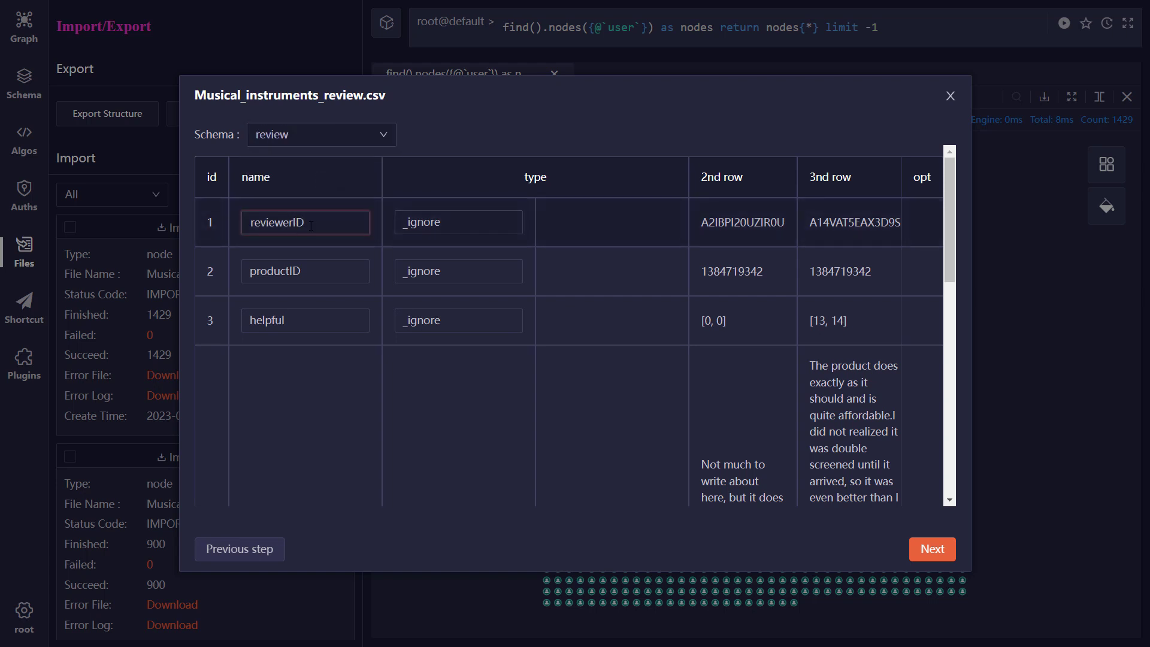
# - Rename the reviewerID column to _from and the productID column to _to
pyautogui.doubleClick(310, 226)
pyautogui.write('_from')
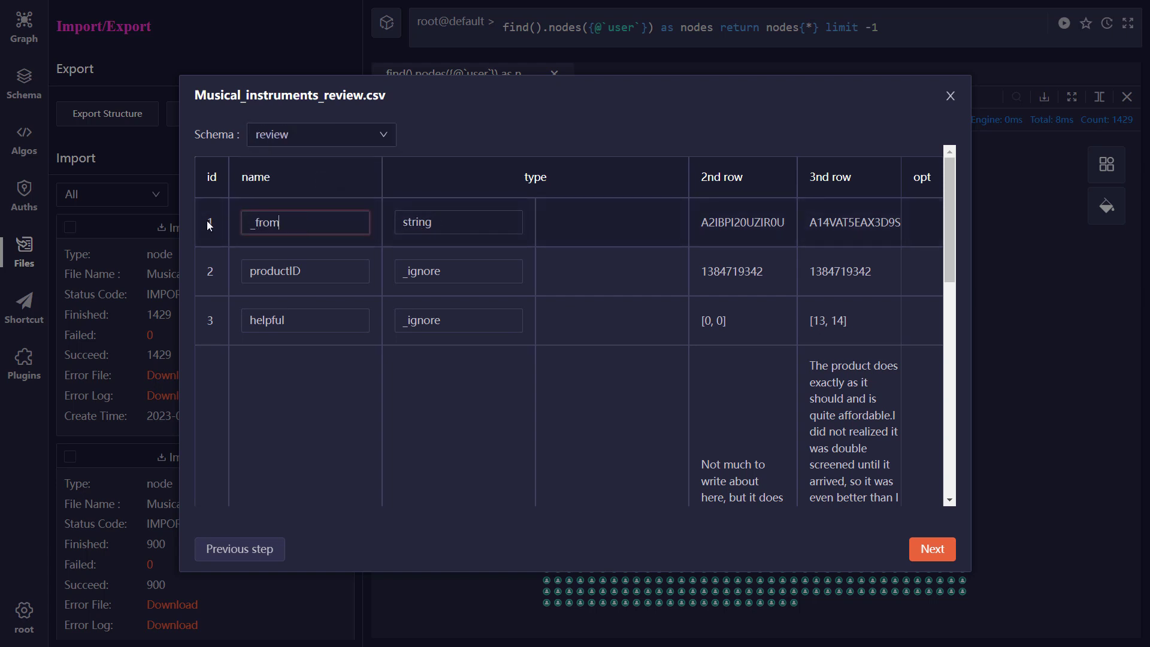
pyautogui.doubleClick(277, 271)
pyautogui.write('_to')
# - Set the helpful property's type to a list of int32 values
pyautogui.click(447, 324)
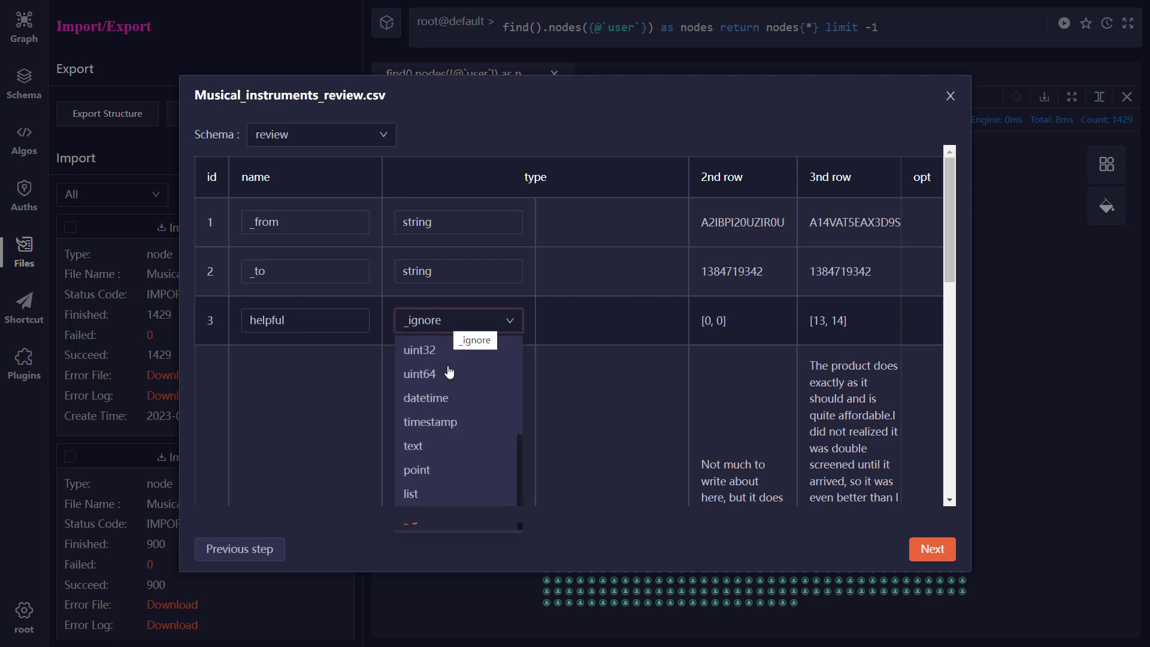
pyautogui.click(467, 495)
pyautogui.click(590, 323)
pyautogui.click(595, 374)
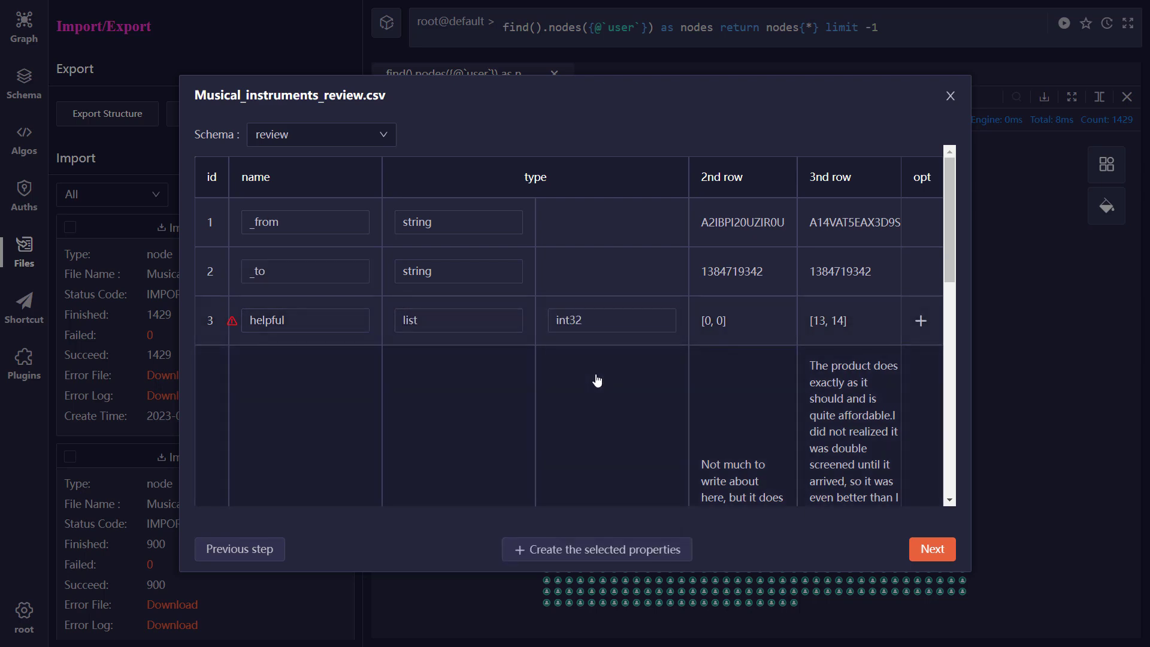
# - Set the reviewText property's type to string and the overall property's type to int32
pyautogui.scroll(-5, 436, 382)
pyautogui.click(439, 333)
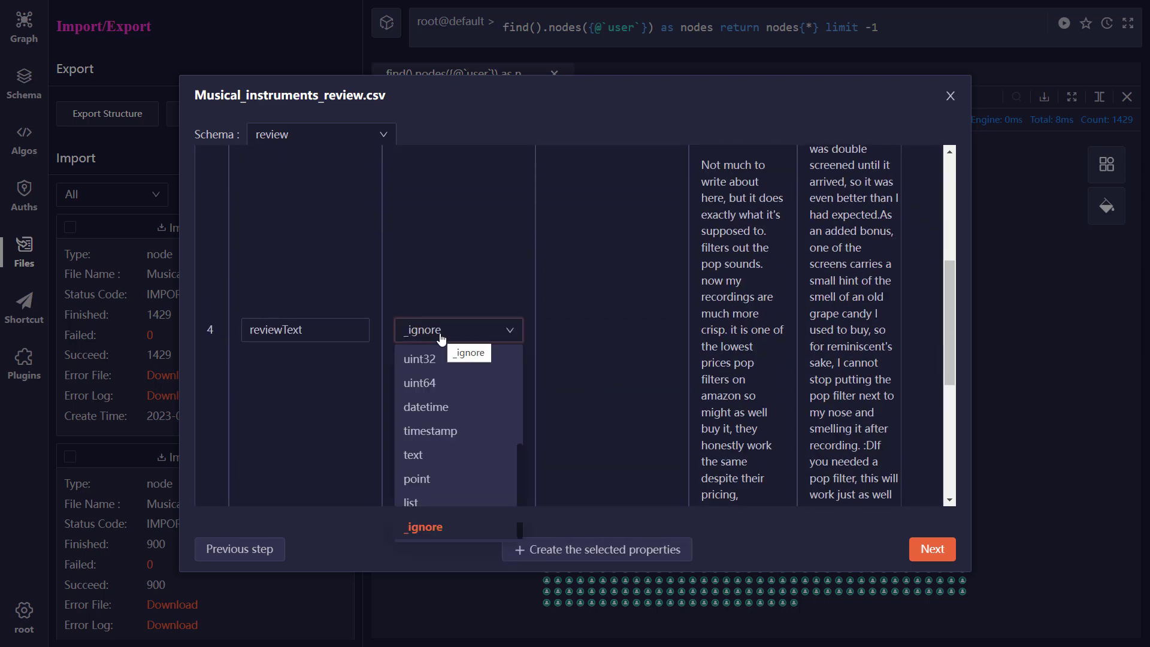
pyautogui.click(442, 362)
pyautogui.scroll(-5, 442, 362)
pyautogui.click(443, 344)
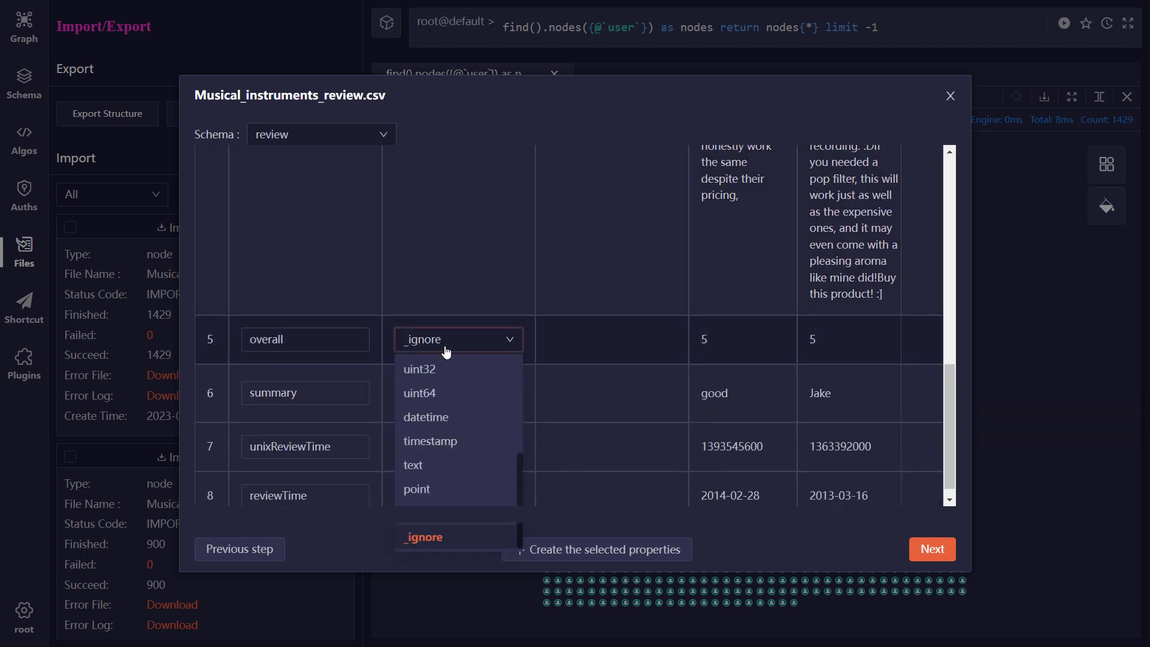
pyautogui.click(446, 367)
# - Set the summary property's type to string and the unixReviewTime property's type to uint64
pyautogui.click(453, 395)
pyautogui.scroll(3, 452, 427)
pyautogui.click(452, 422)
pyautogui.click(450, 448)
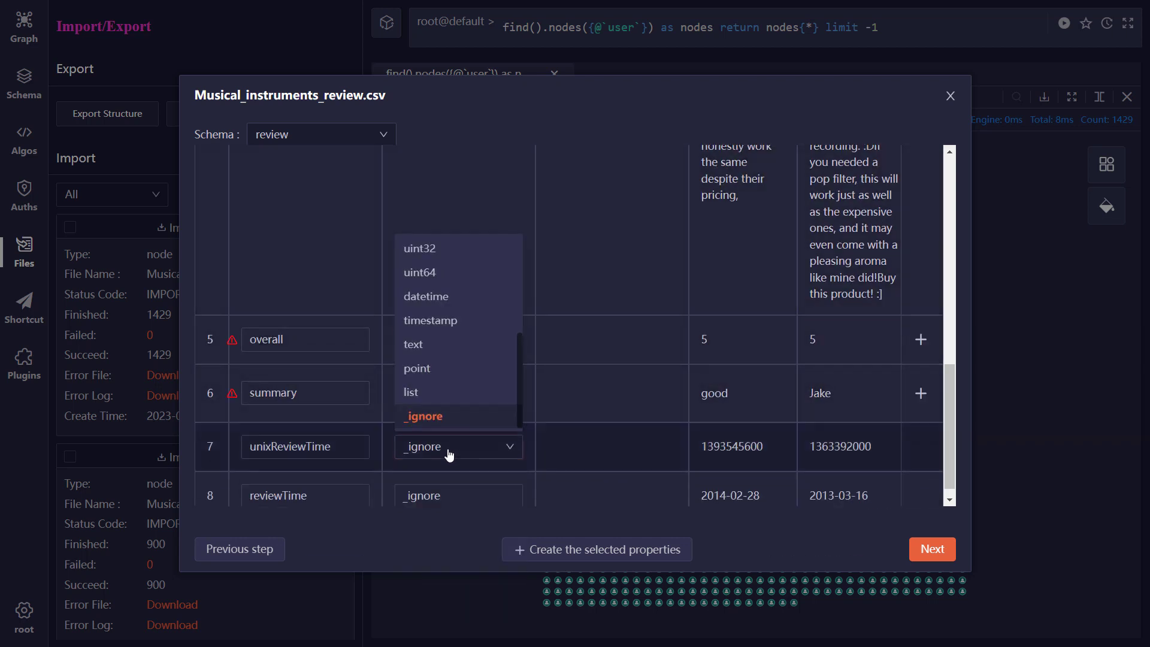
pyautogui.click(443, 270)
# - Set the reviewTime property's type to datetime and create all the selected properties in the review schema
pyautogui.scroll(-1, 453, 435)
pyautogui.click(456, 482)
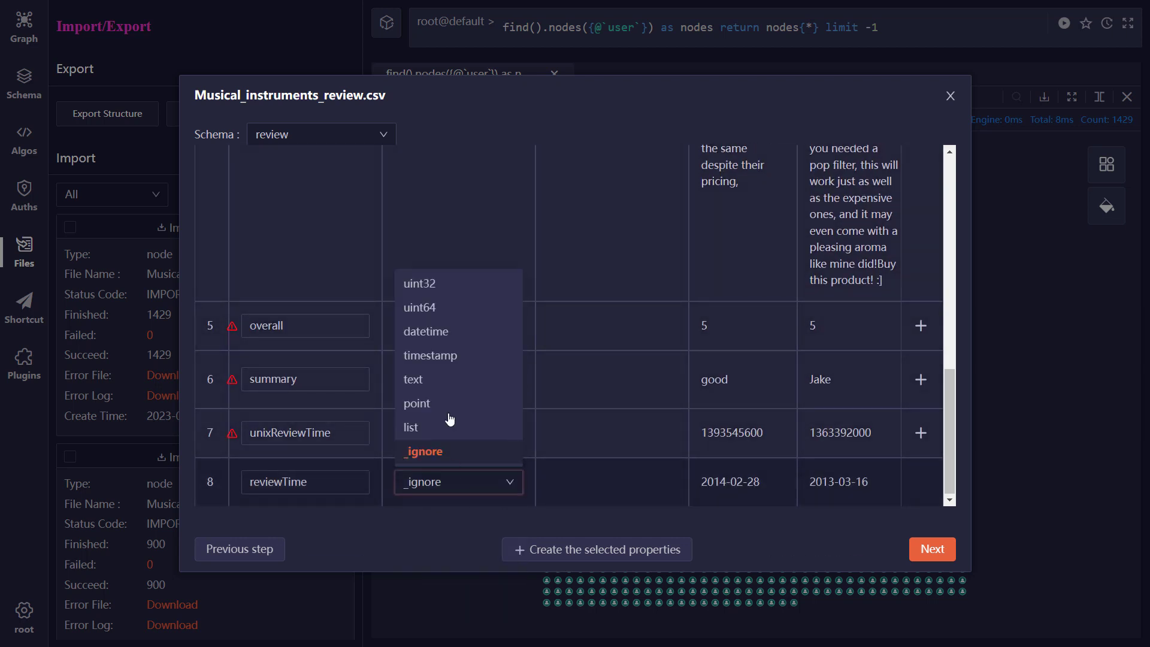
pyautogui.click(450, 333)
pyautogui.click(650, 549)
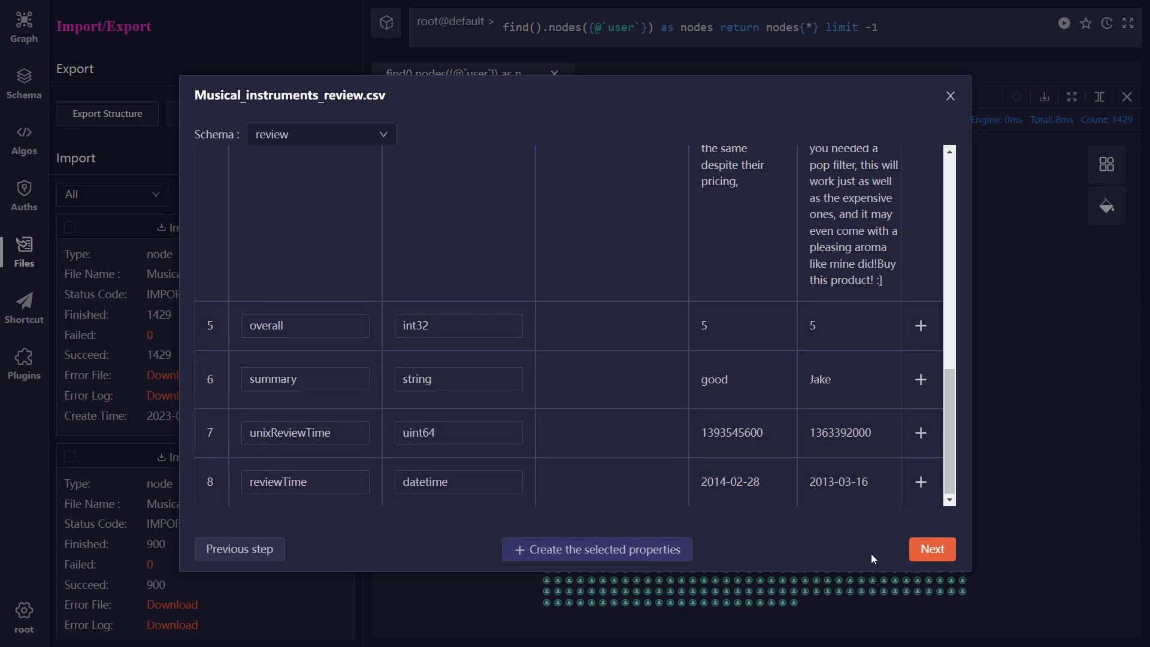
# - Import Musical_instruments_review.csv in Insert mode and expand the review edge schema to check its properties
pyautogui.click(929, 549)
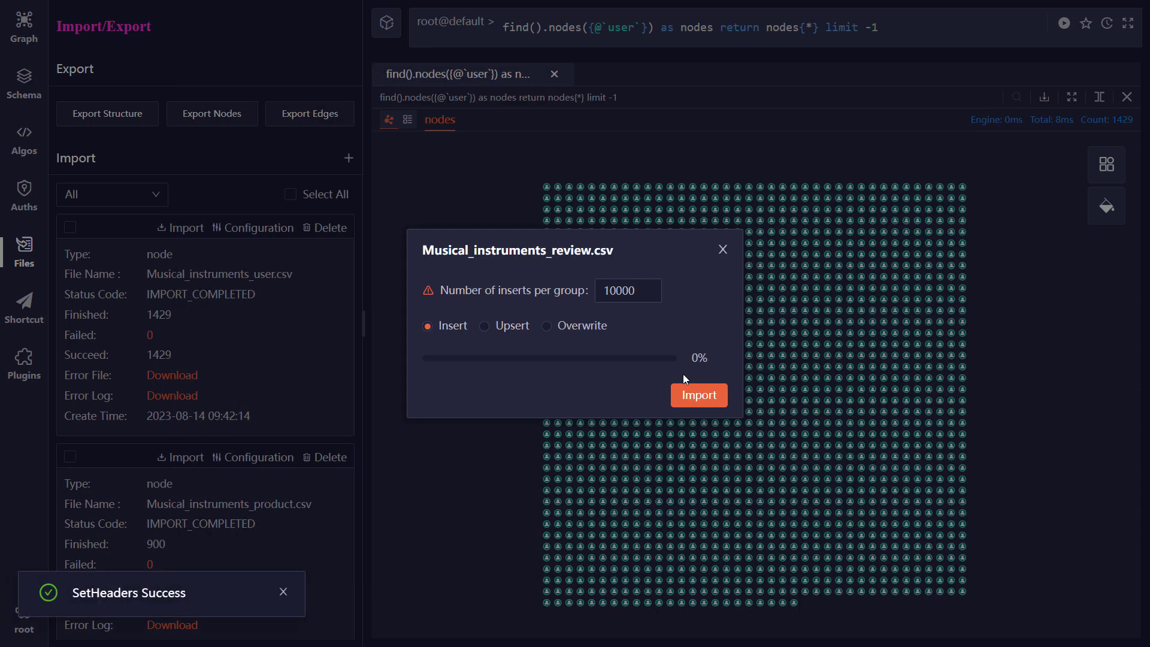
pyautogui.click(692, 403)
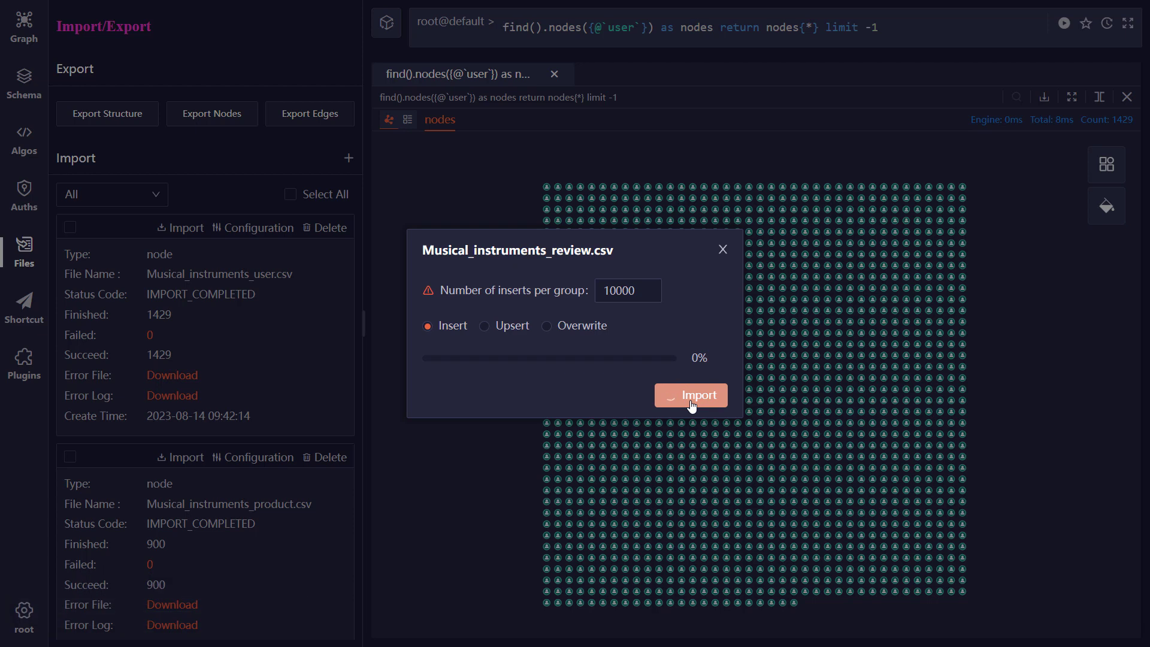
pyautogui.click(696, 405)
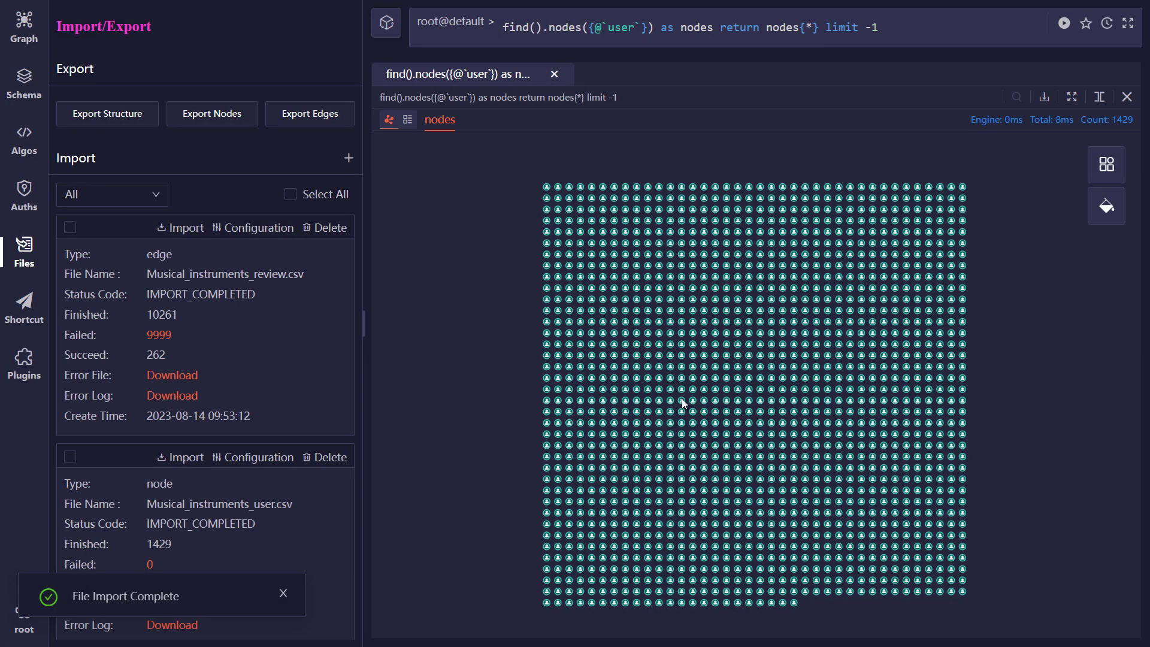
pyautogui.click(25, 90)
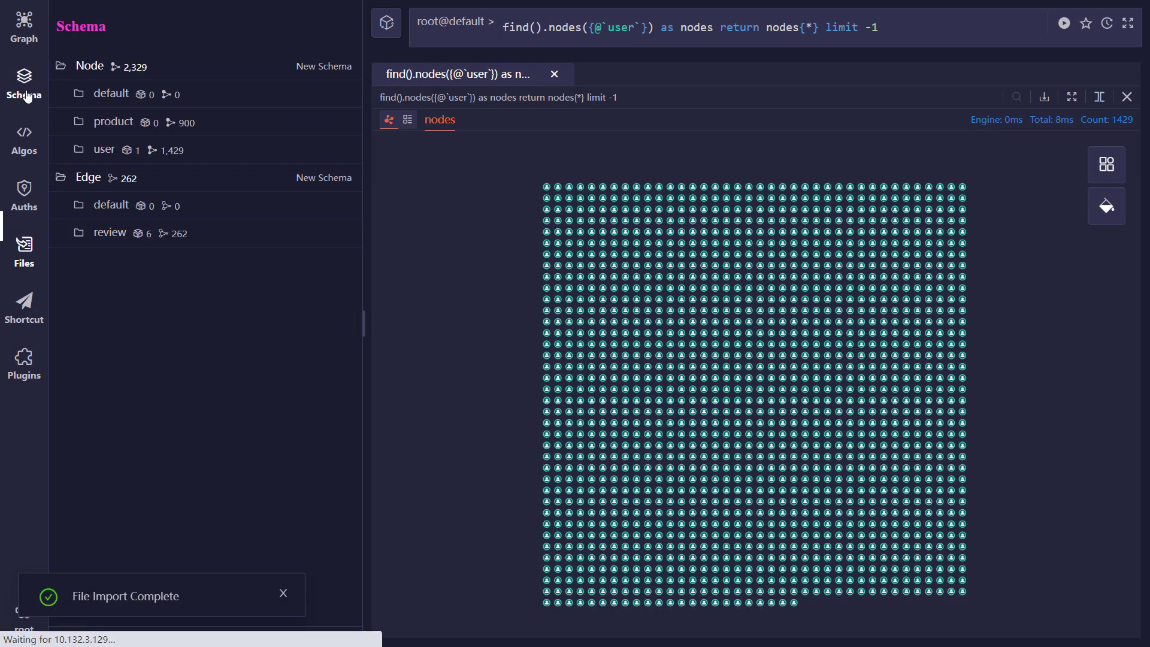
pyautogui.click(201, 237)
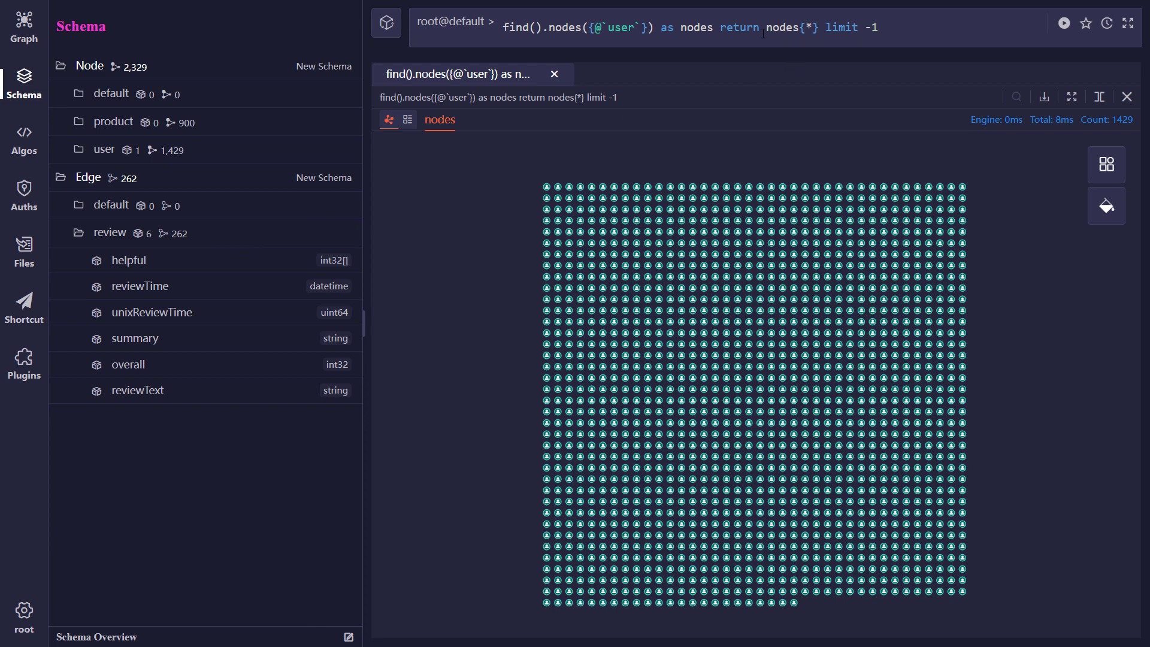
# - Replace the query with n().e().n() as p return p{*} and run it
pyautogui.tripleClick(724, 30)
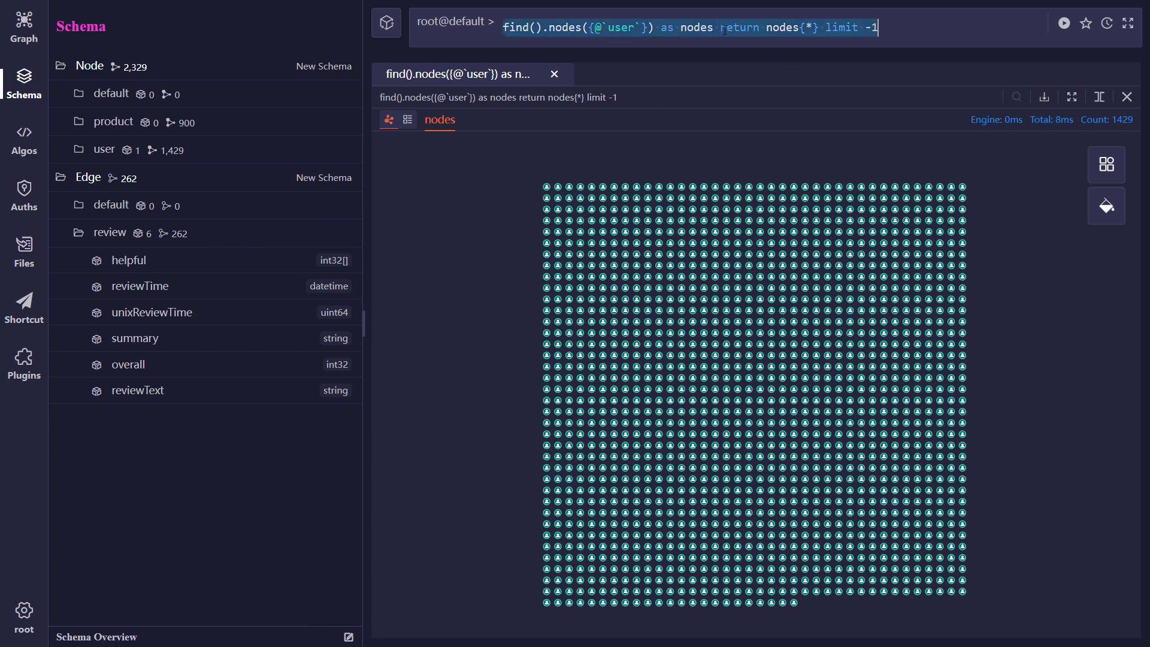
pyautogui.write('n')
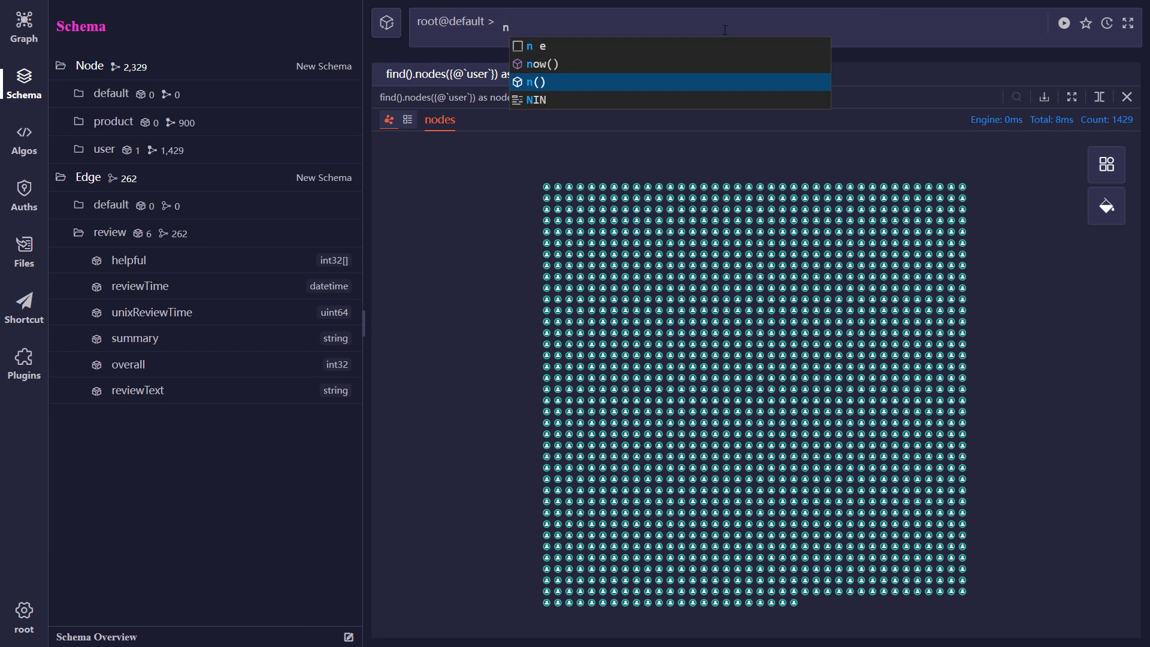
pyautogui.press('Return')
pyautogui.write('.e')
pyautogui.press('Return')
pyautogui.write('.n')
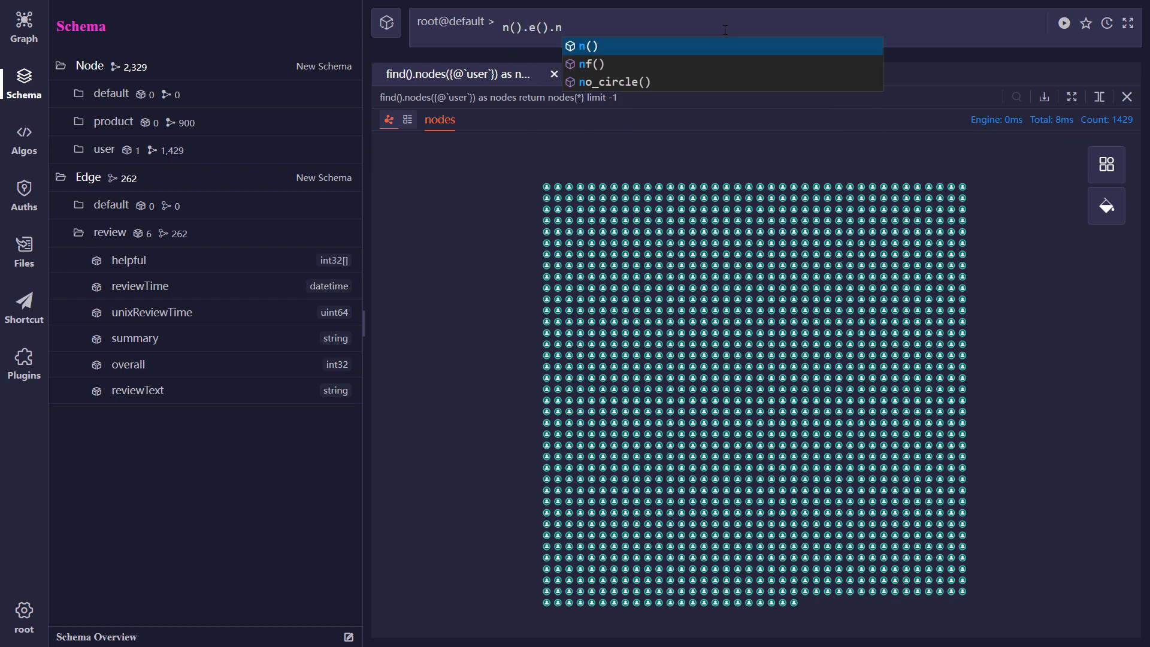
pyautogui.press('Return')
pyautogui.write('as p return p{*')
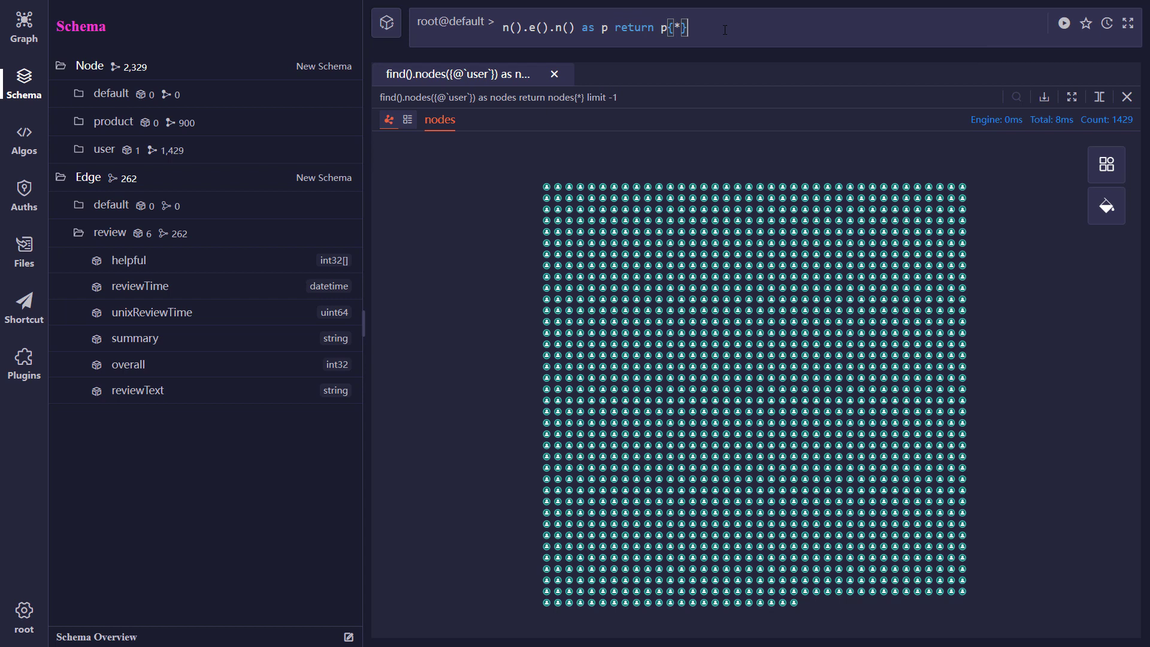
pyautogui.hotkey('ctrl', 'Return')
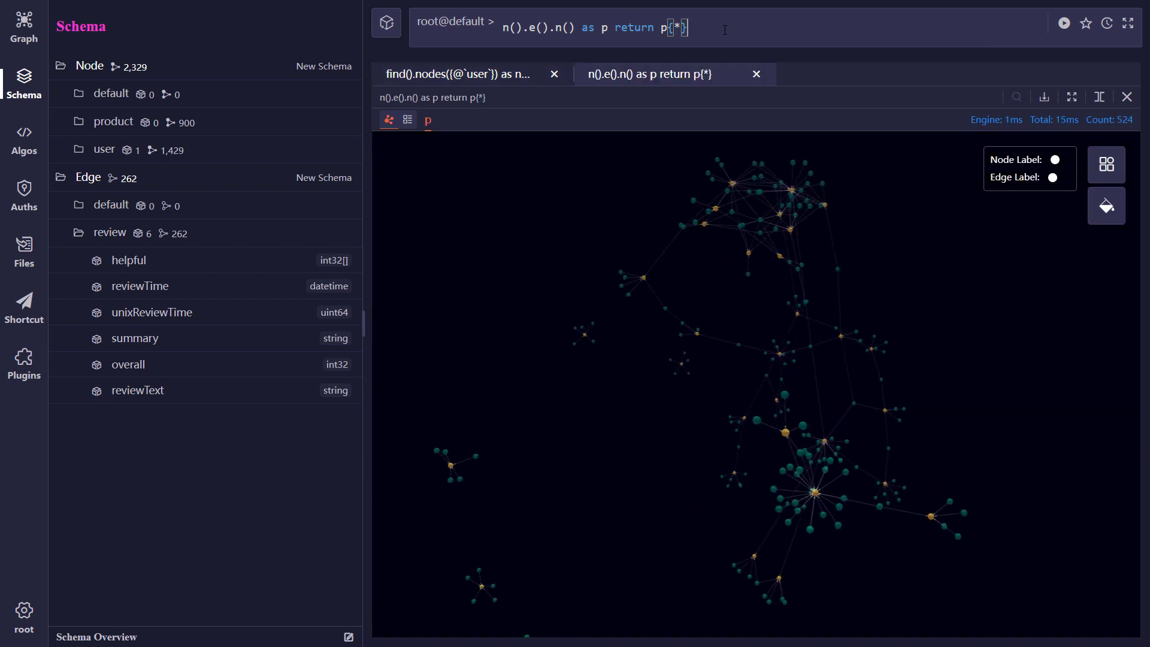
# - Inspect the 3D path graph up close and switch its layout to Force-directed
pyautogui.scroll(5, 982, 314)
pyautogui.moveTo(982, 314); pyautogui.dragTo(776, 479)
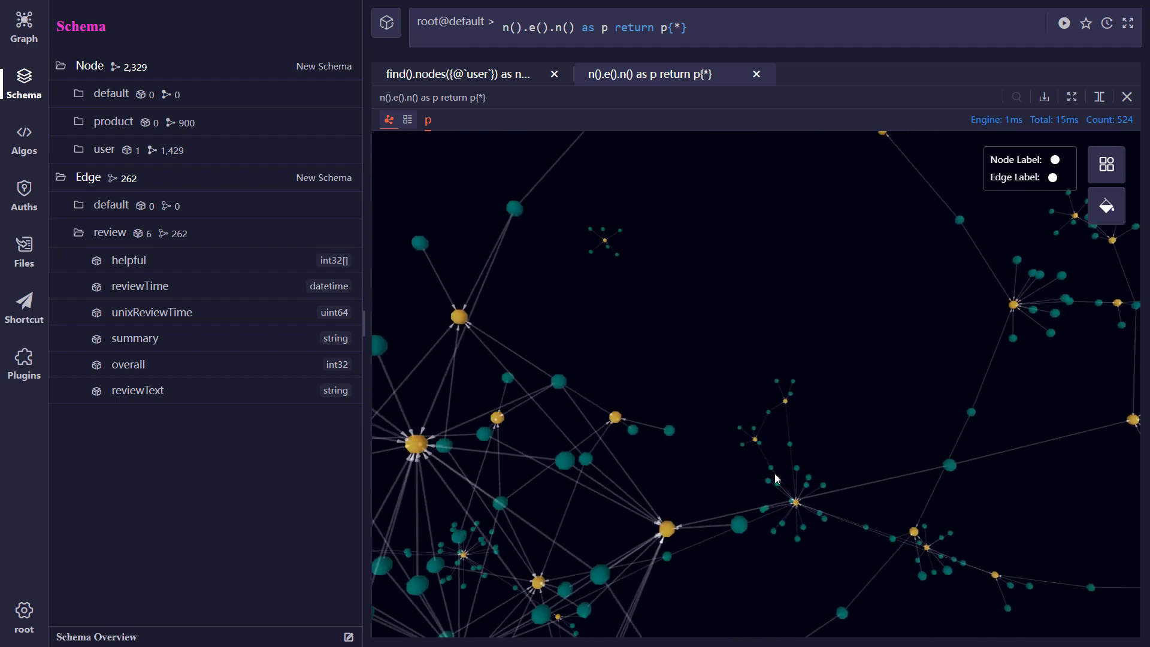
pyautogui.click(1102, 168)
pyautogui.click(1052, 172)
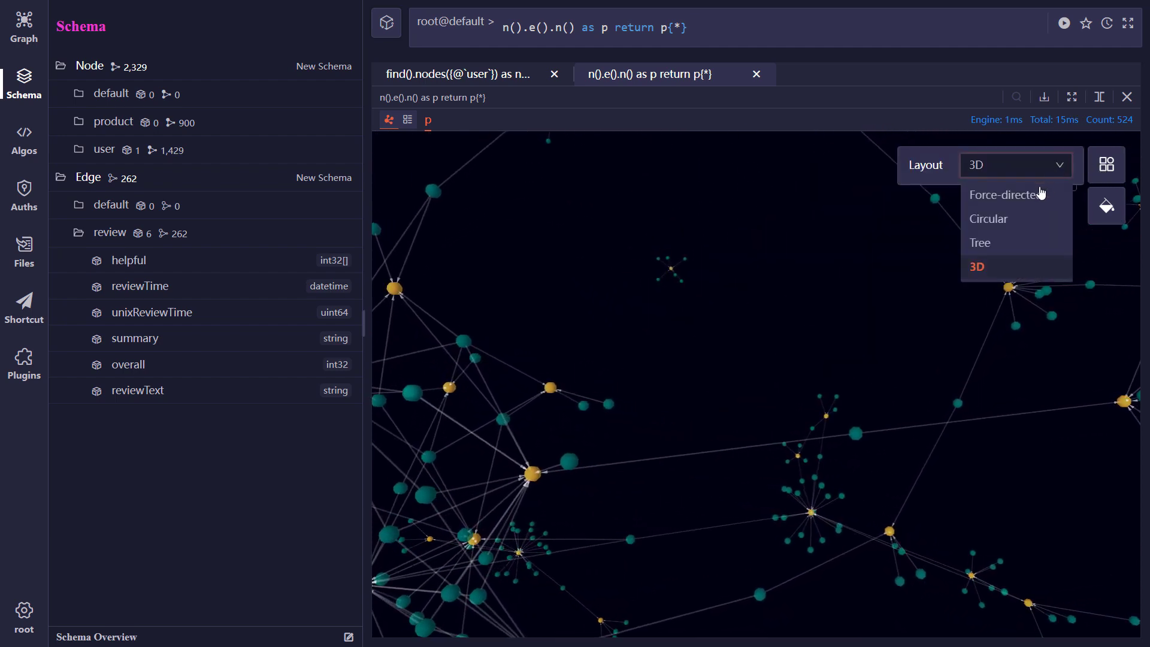
pyautogui.click(1041, 194)
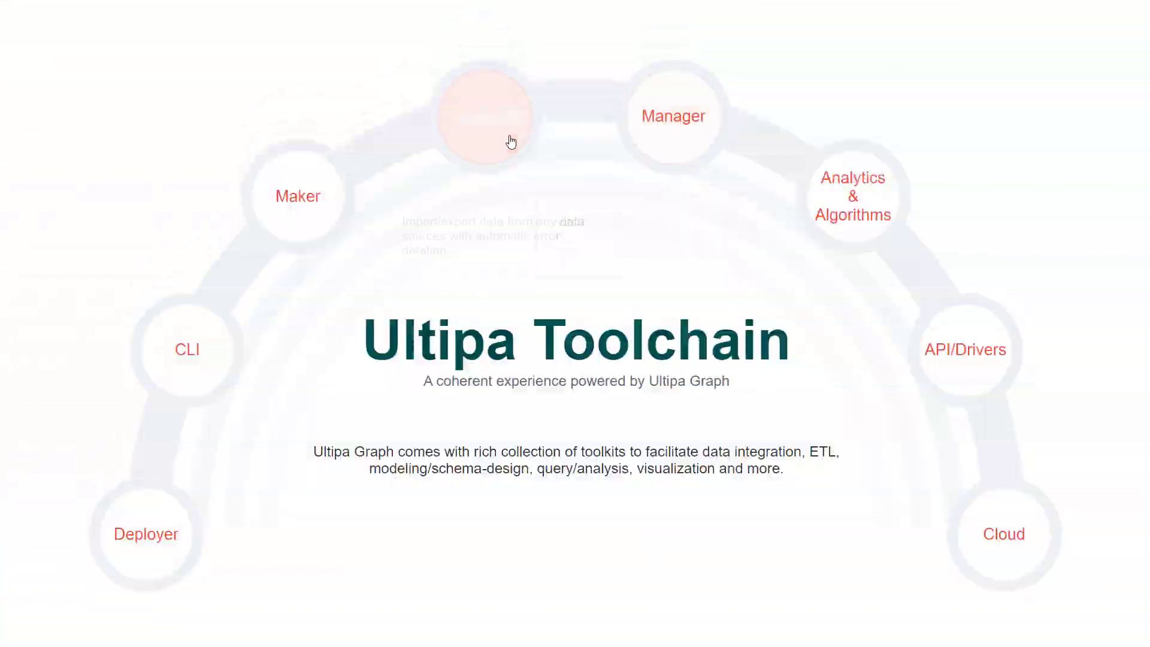
# - In BigQuery, review the person and movies tables of the movies dataset and preview the rows of movie_director
pyautogui.moveTo(477, 145)
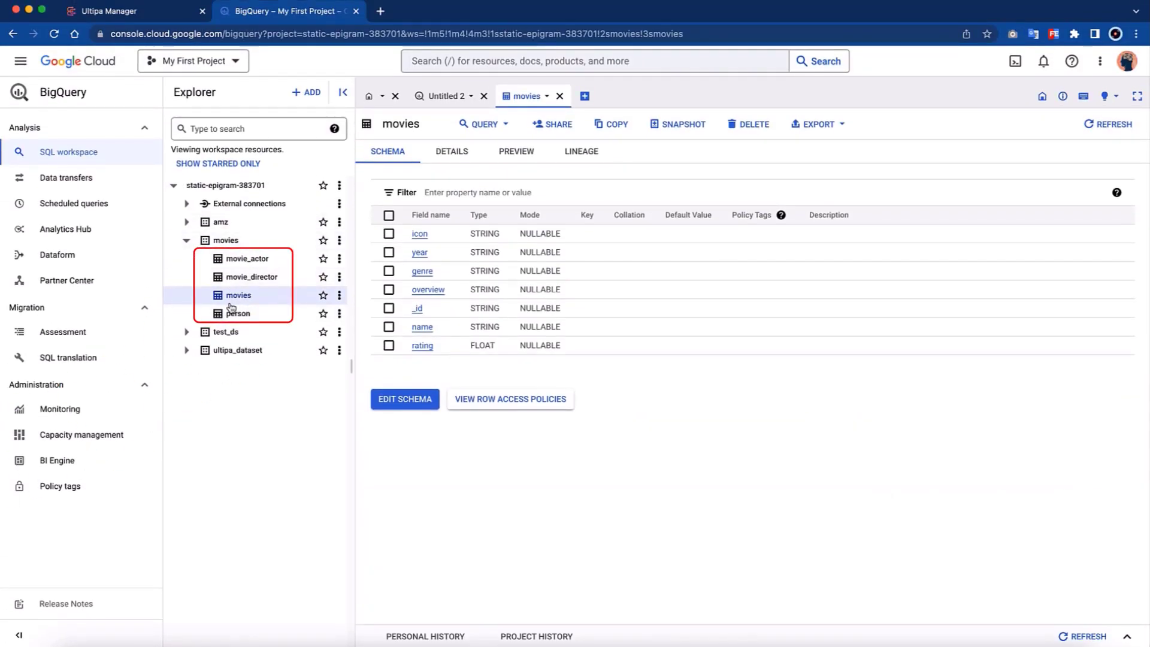
pyautogui.click(273, 315)
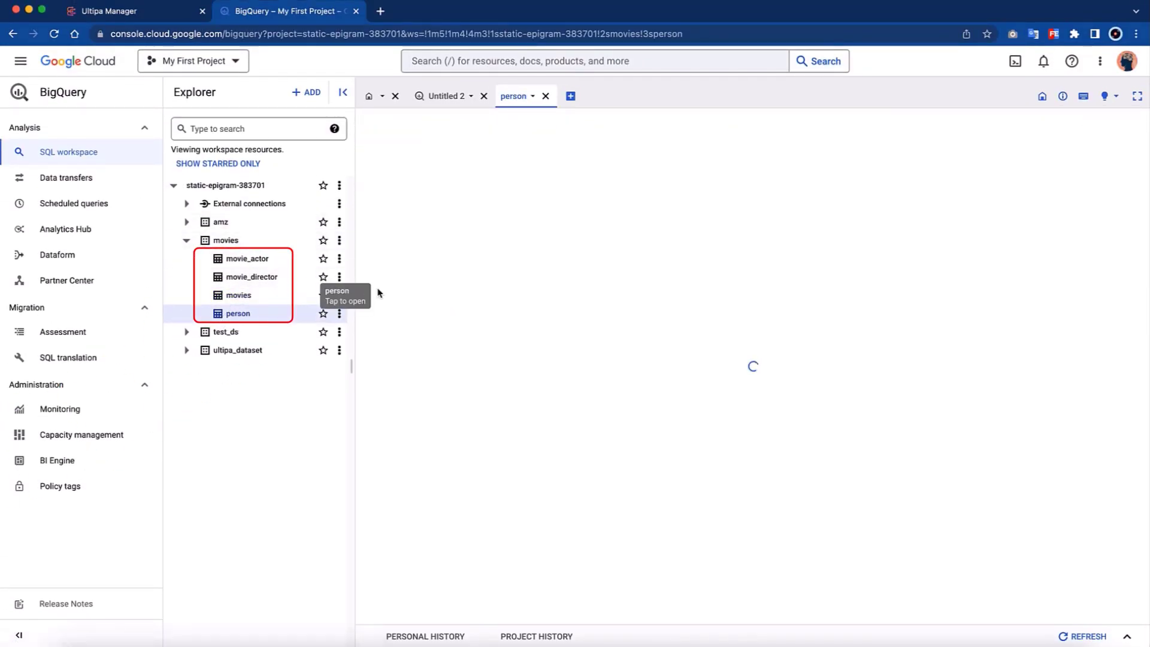
pyautogui.click(282, 296)
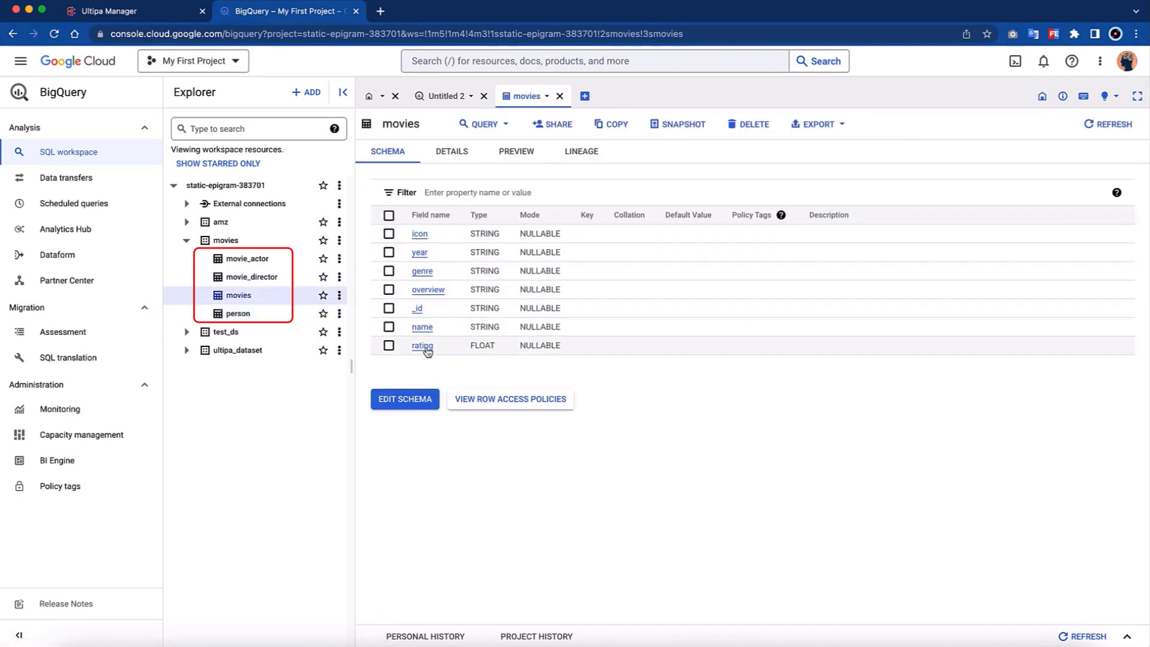
pyautogui.click(252, 277)
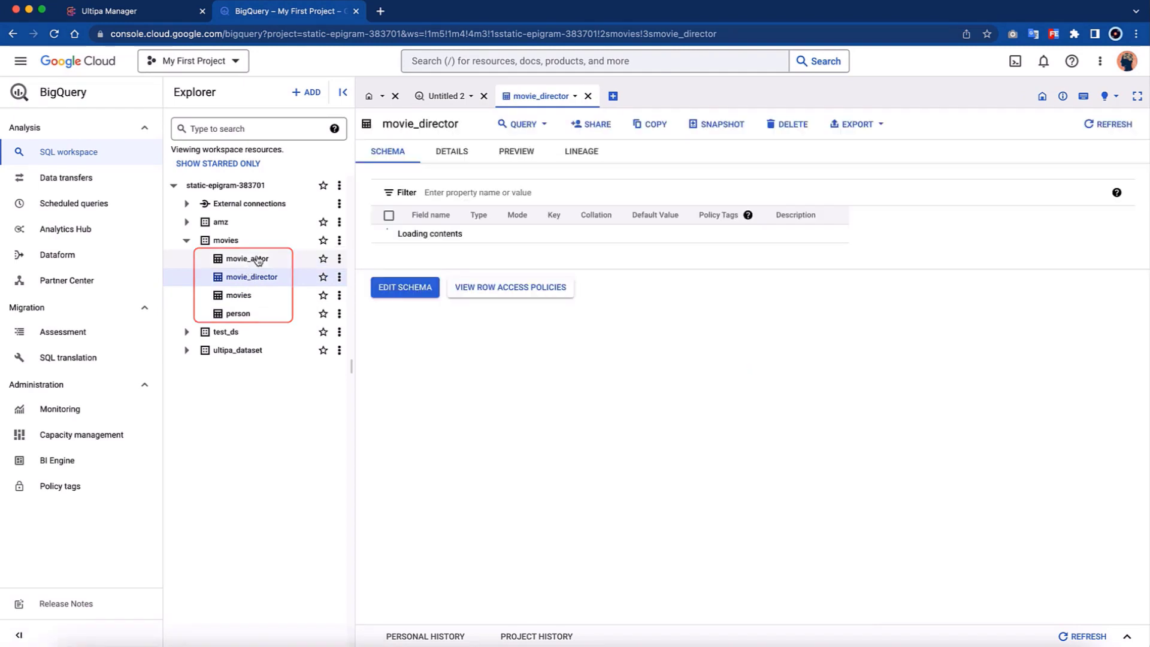
pyautogui.click(517, 153)
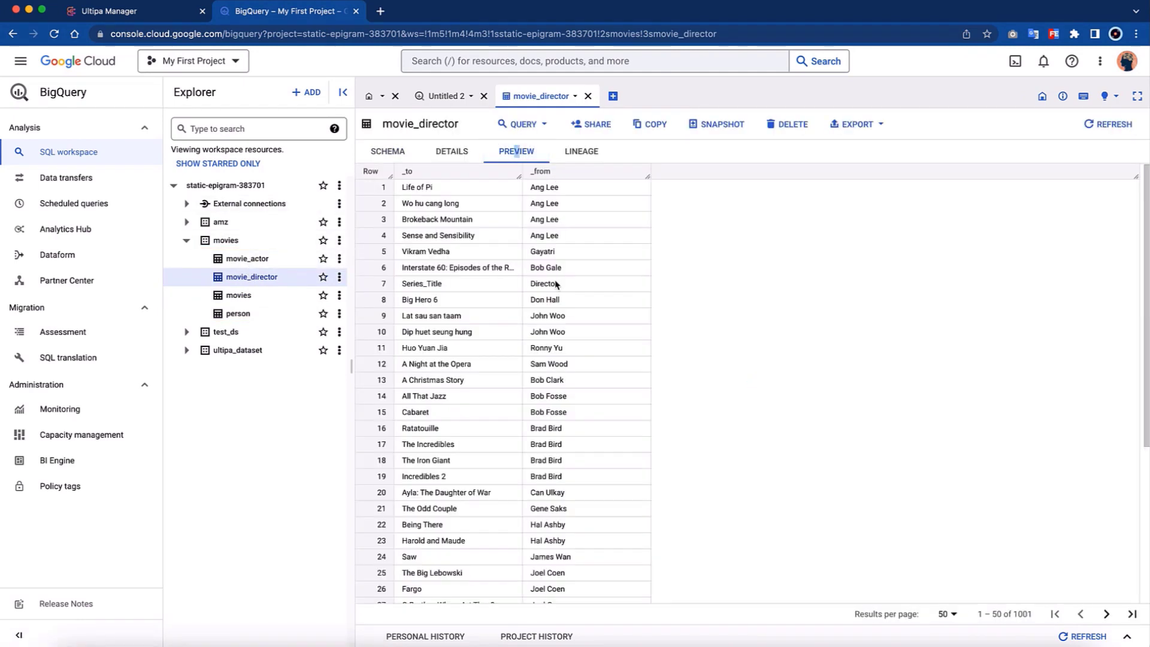
# - Switch to VS Code and run ultipa-importer in the importer-bigquery terminal to generate a sample configuration file
pyautogui.hotkey('ctrl', 'Right')
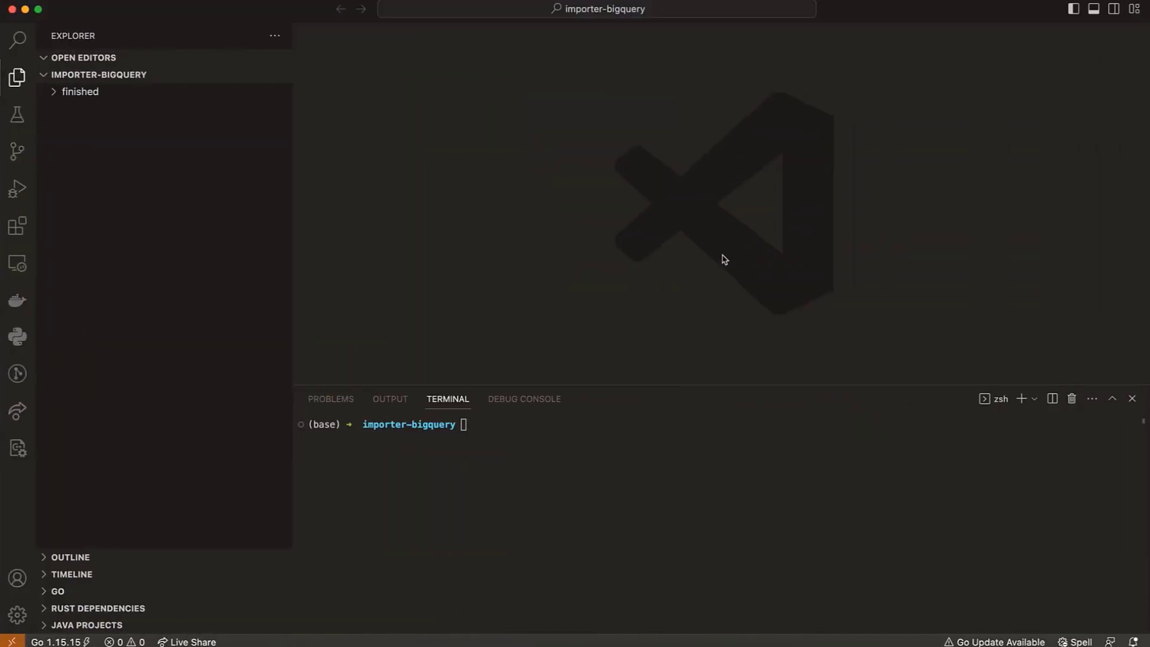
pyautogui.click(221, 256)
pyautogui.click(578, 415)
pyautogui.moveTo(617, 384); pyautogui.dragTo(614, 356)
pyautogui.click(605, 406)
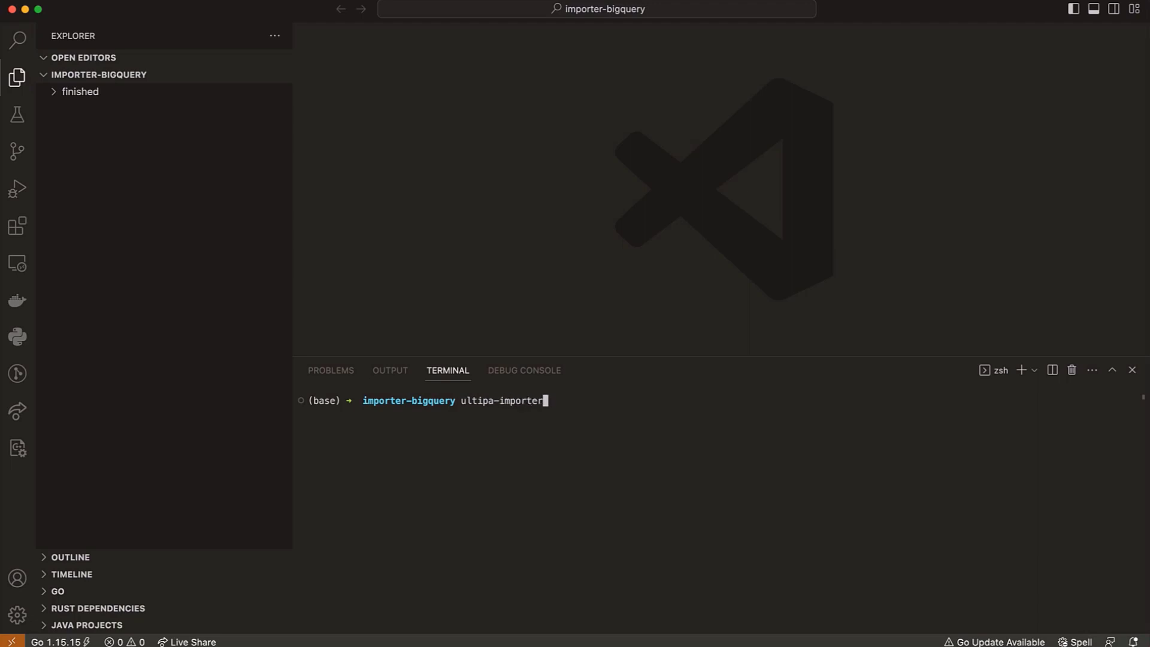
pyautogui.write('ultipa-importer')
pyautogui.press('Return')
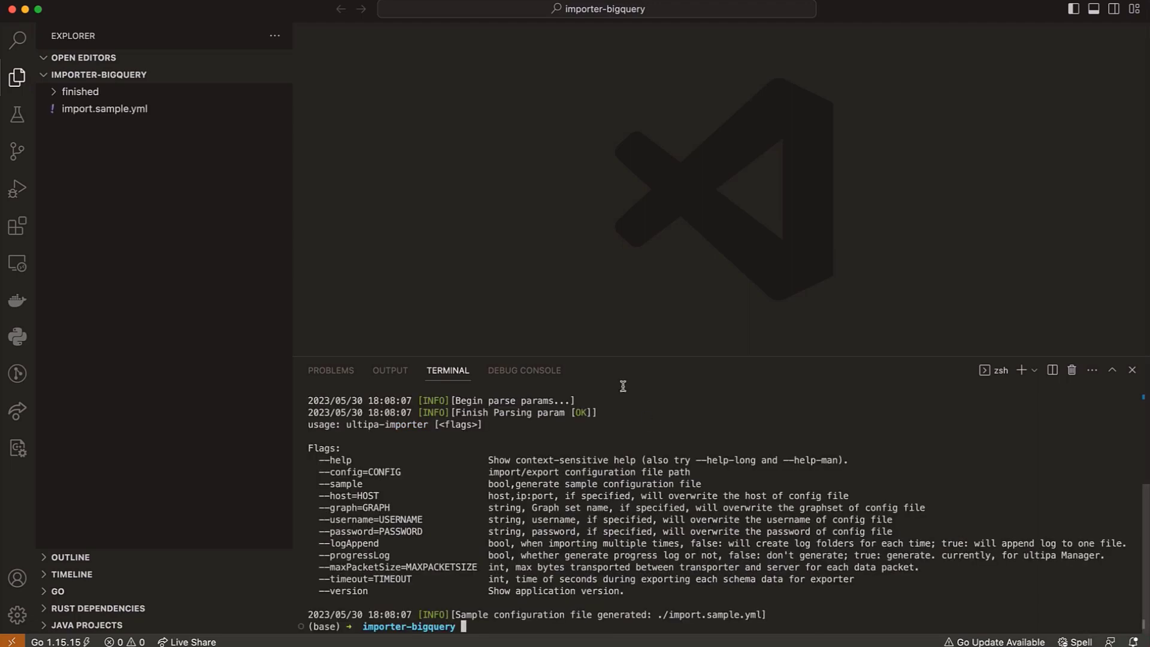
# - Open import.sample.yml and check its mode setting for bigQuery
pyautogui.click(116, 114)
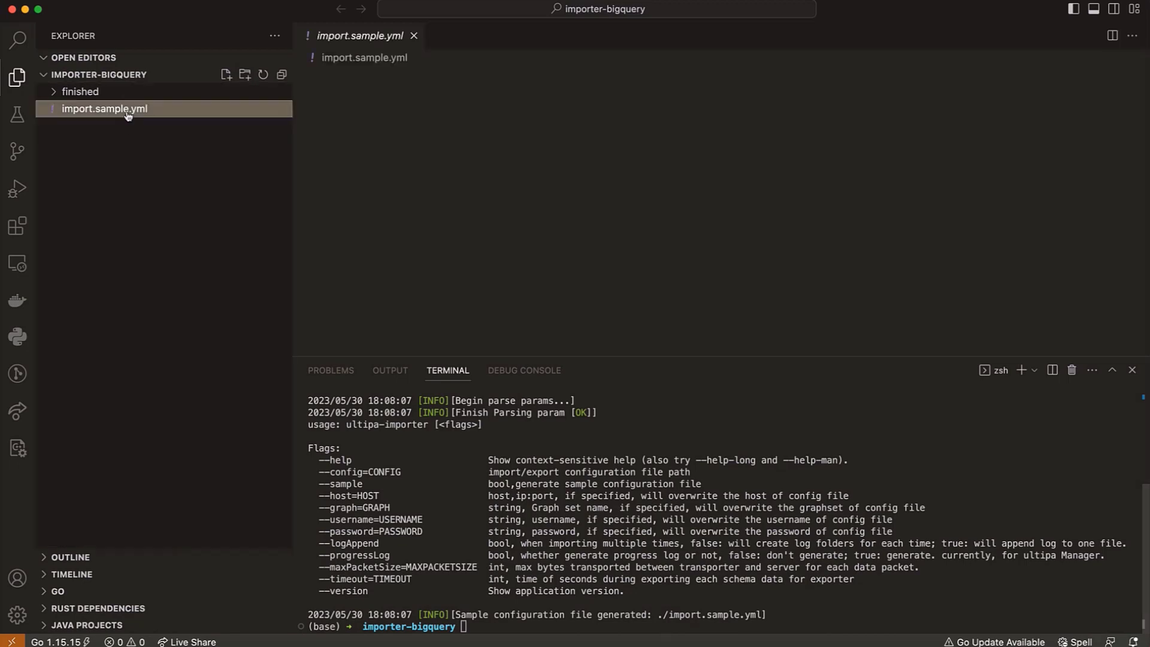
pyautogui.click(506, 115)
pyautogui.click(344, 86)
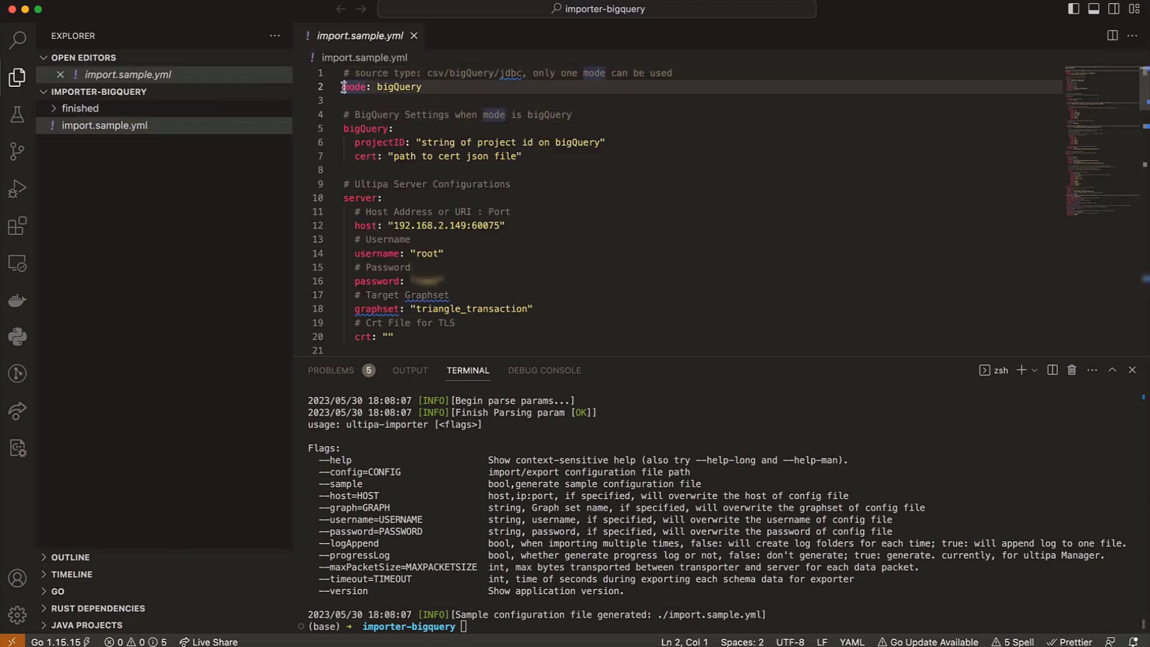
pyautogui.doubleClick(411, 87)
pyautogui.click(435, 100)
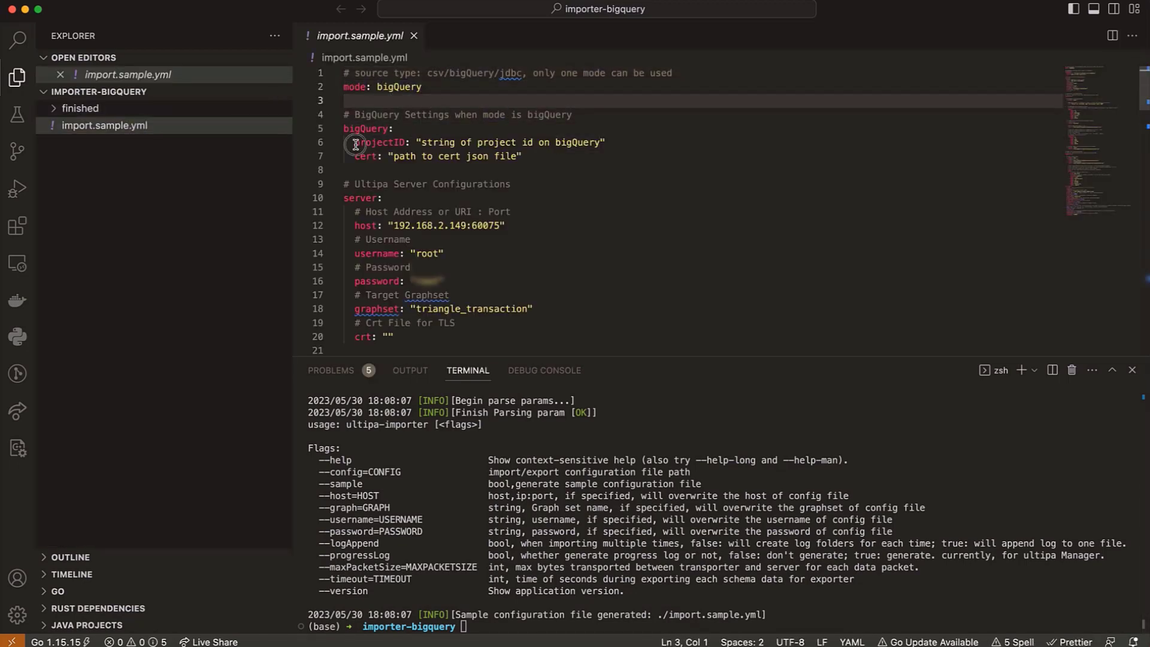
# - Copy the ID of My First Project from the Google Cloud project list for the projectID setting
pyautogui.moveTo(355, 144); pyautogui.dragTo(626, 143)
pyautogui.click(633, 142)
pyautogui.hotkey('ctrl', 'Left')
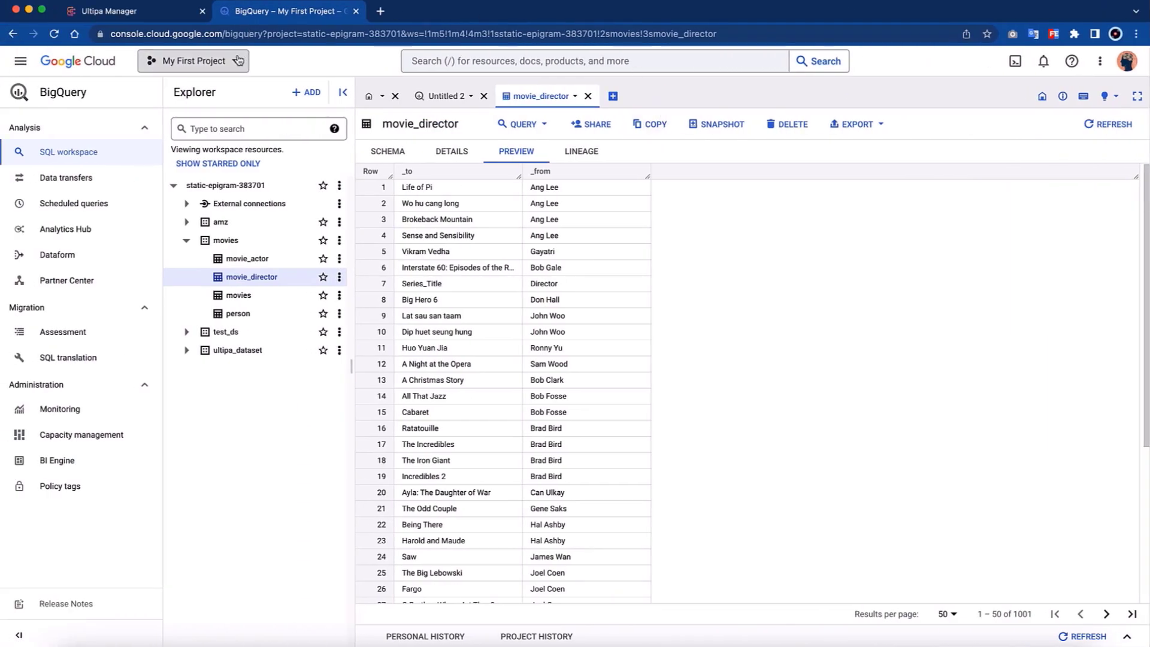
pyautogui.click(237, 60)
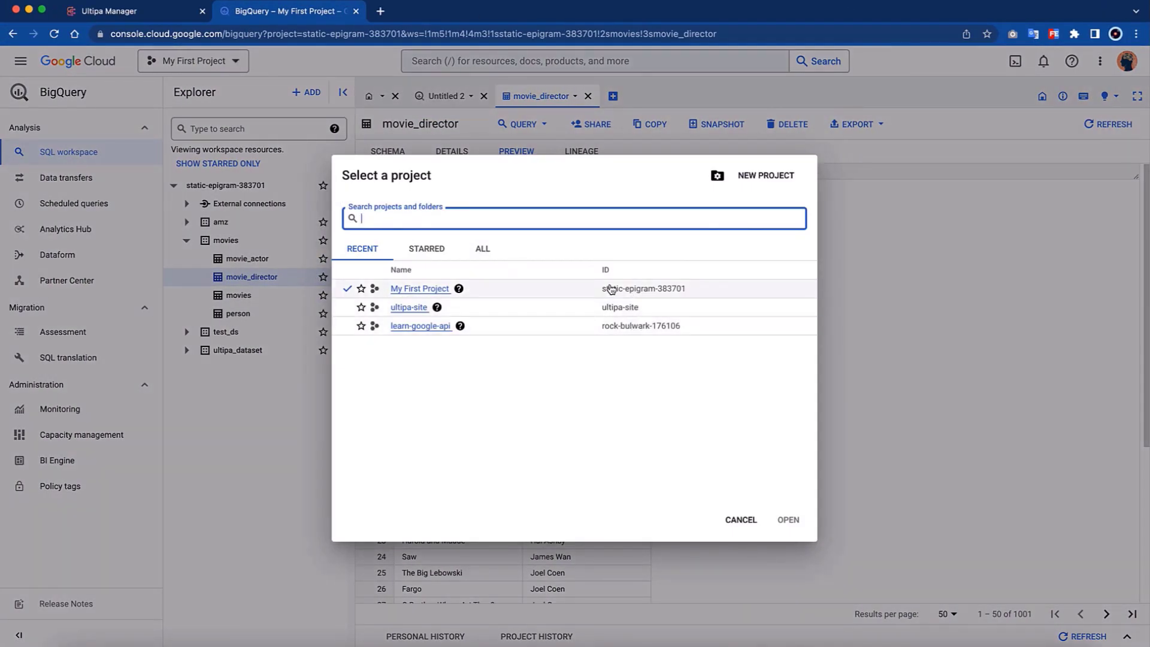
pyautogui.moveTo(604, 291); pyautogui.dragTo(778, 300)
pyautogui.press('super+c')
pyautogui.click(937, 315)
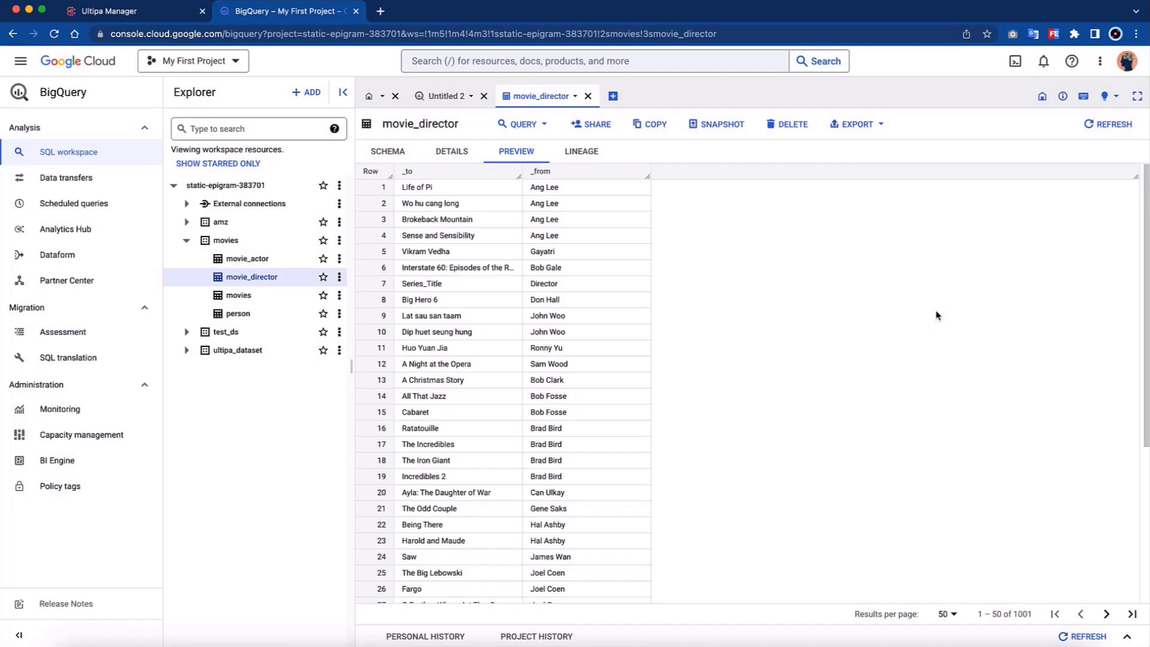
# - Back in VS Code, set projectID to "static-epigram-383701" in import.sample.yml and save the file
pyautogui.hotkey('ctrl', 'Right')
pyautogui.moveTo(598, 143); pyautogui.dragTo(421, 142)
pyautogui.press('super+v')
pyautogui.click(494, 100)
pyautogui.press('super+s')
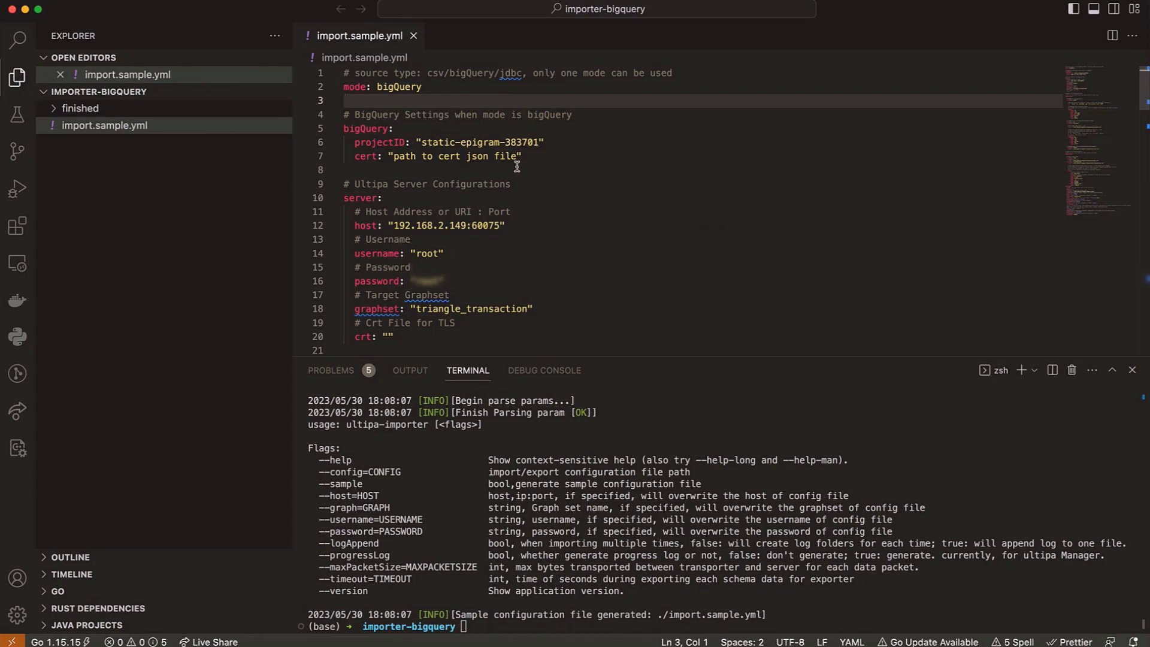
# - Check the cert setting, then open the testUltipa service account under IAM & Admin in the Google Cloud console
pyautogui.doubleClick(367, 157)
pyautogui.moveTo(523, 157); pyautogui.dragTo(357, 156)
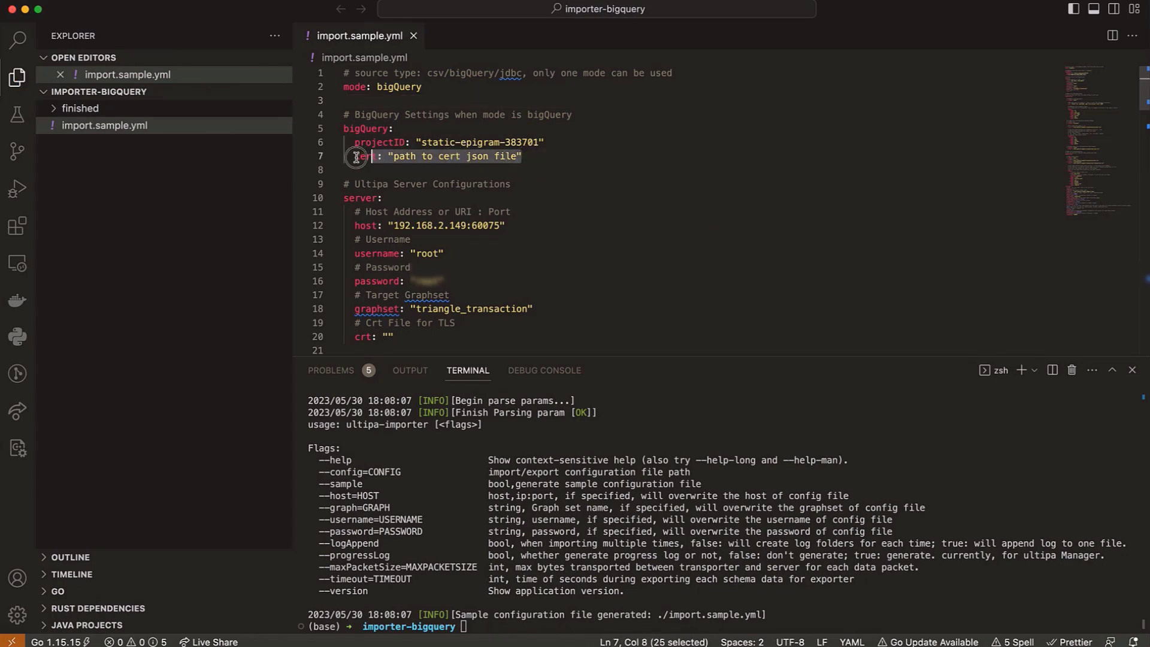
pyautogui.click(535, 151)
pyautogui.hotkey('ctrl', 'Left')
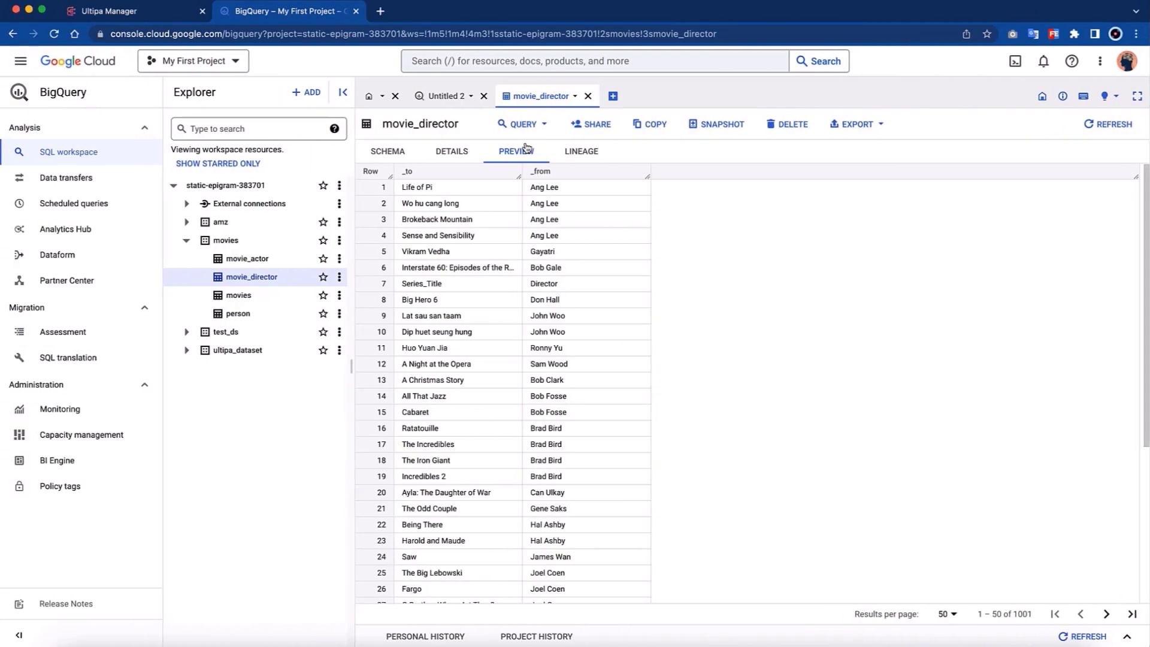
pyautogui.click(24, 62)
pyautogui.moveTo(84, 249)
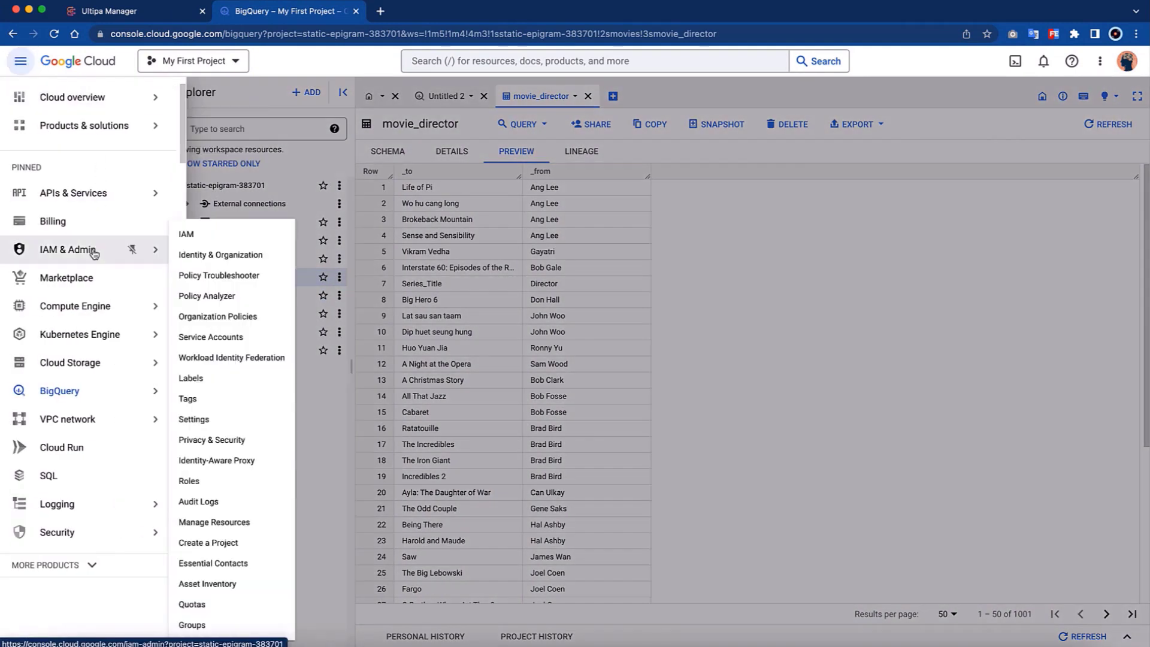
pyautogui.keyDown('super'); pyautogui.click(230, 337); pyautogui.keyUp('super')
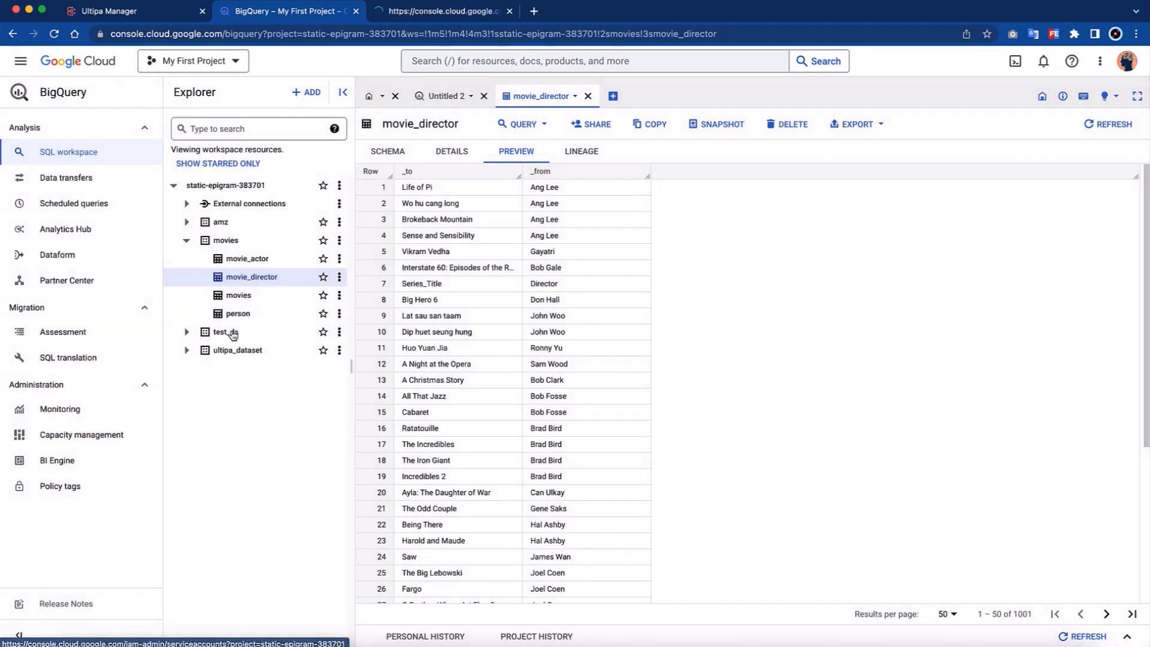
pyautogui.click(436, 10)
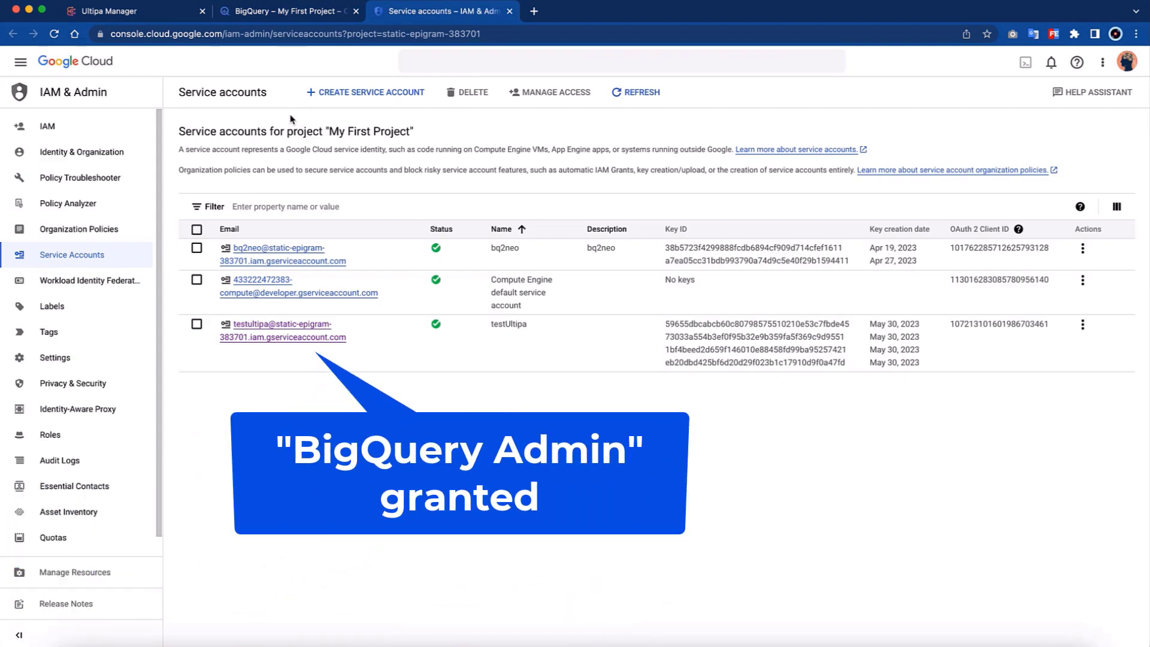
pyautogui.click(279, 335)
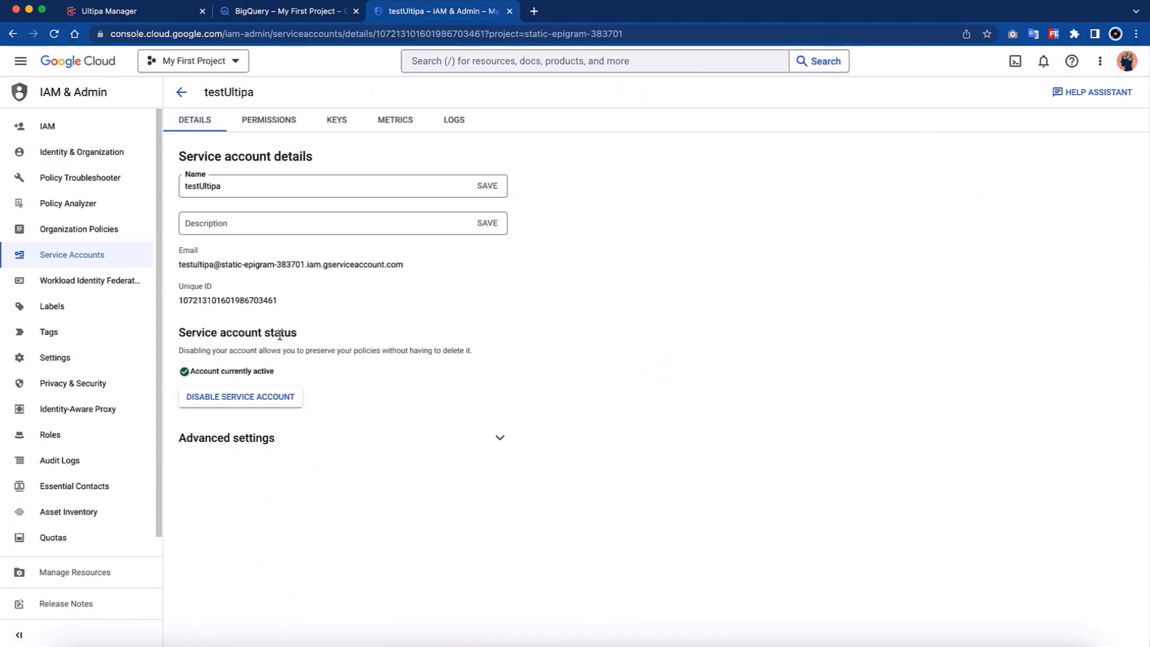
# - Create and download a new JSON private key for the testUltipa service account
pyautogui.click(334, 125)
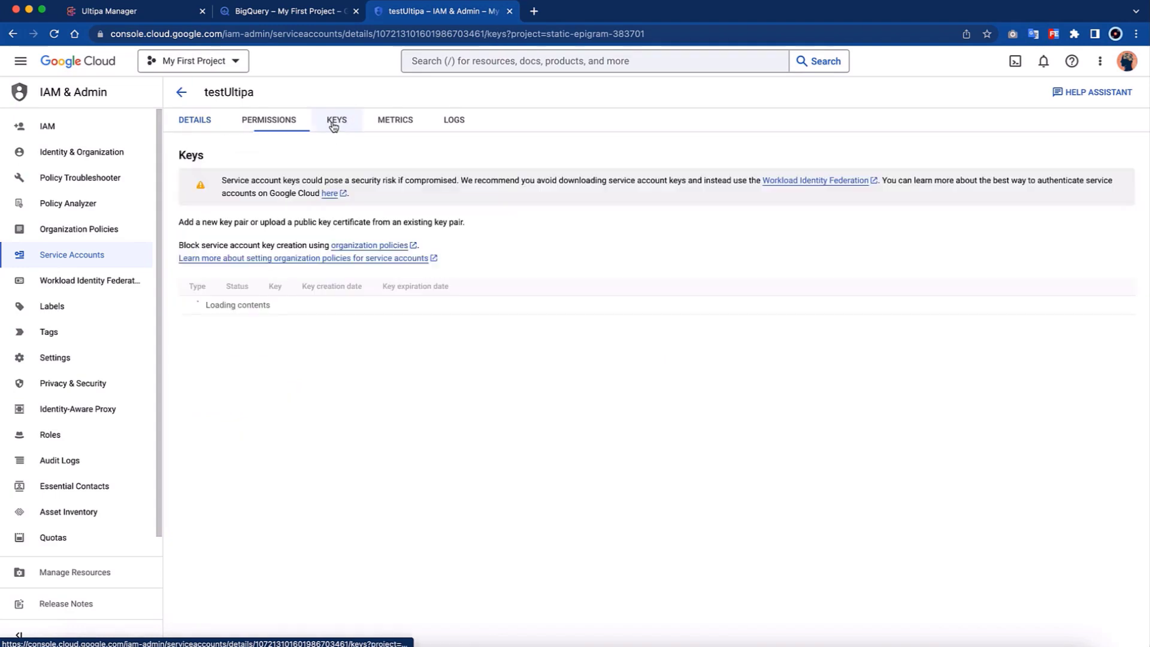
pyautogui.click(219, 287)
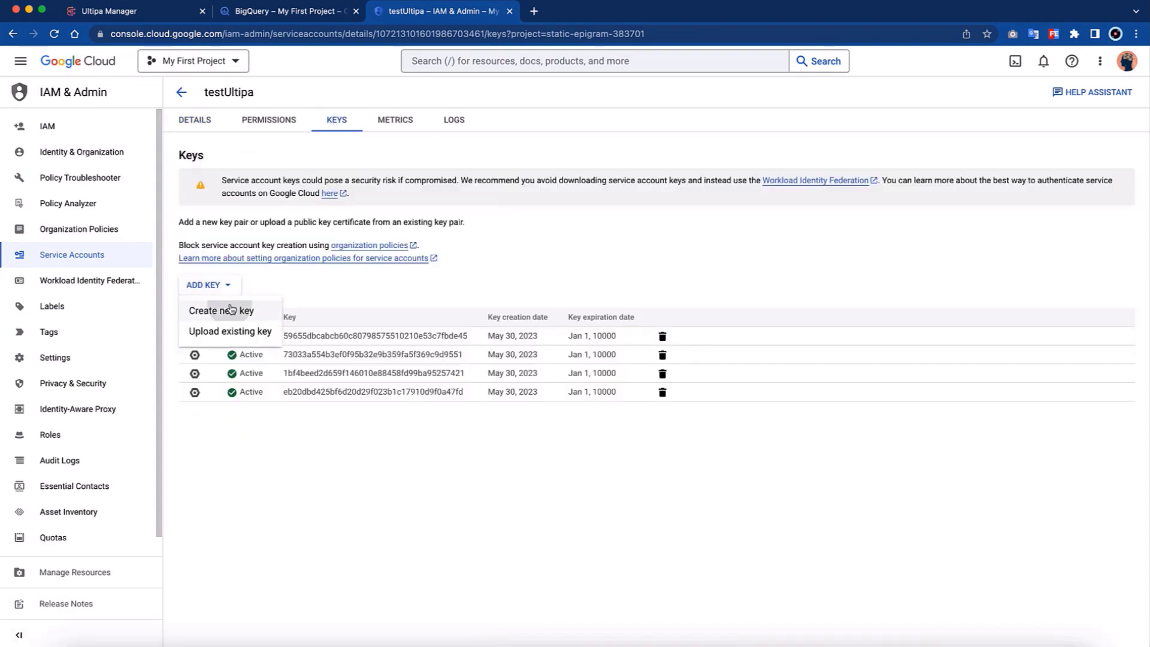
pyautogui.click(228, 308)
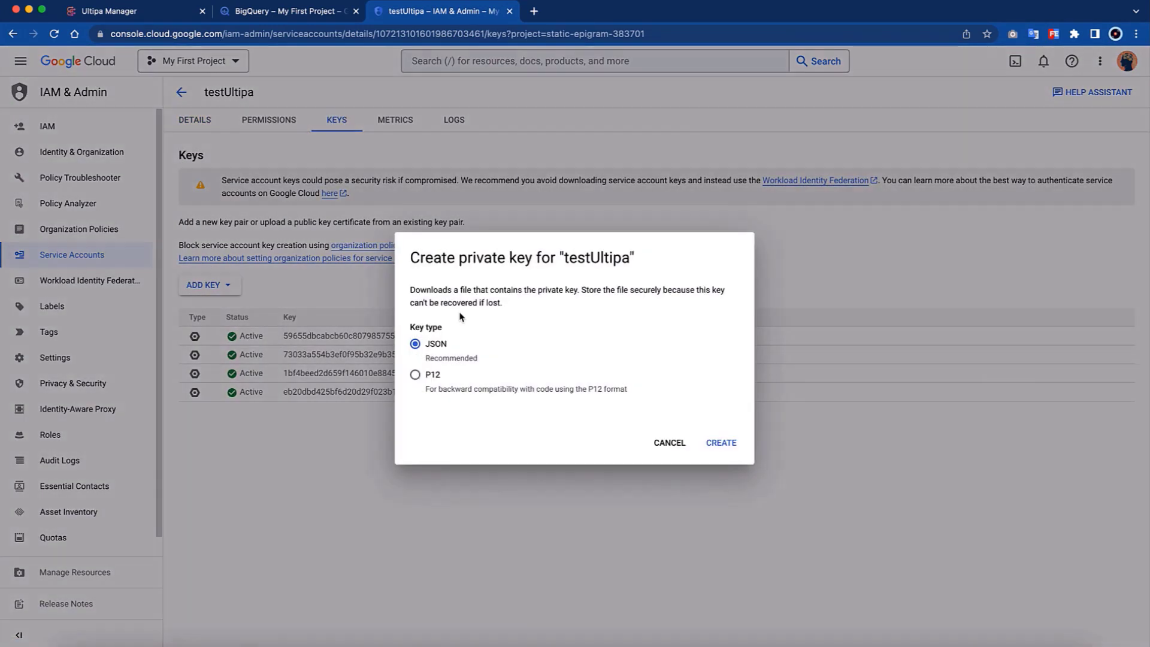
pyautogui.click(722, 444)
pyautogui.click(822, 381)
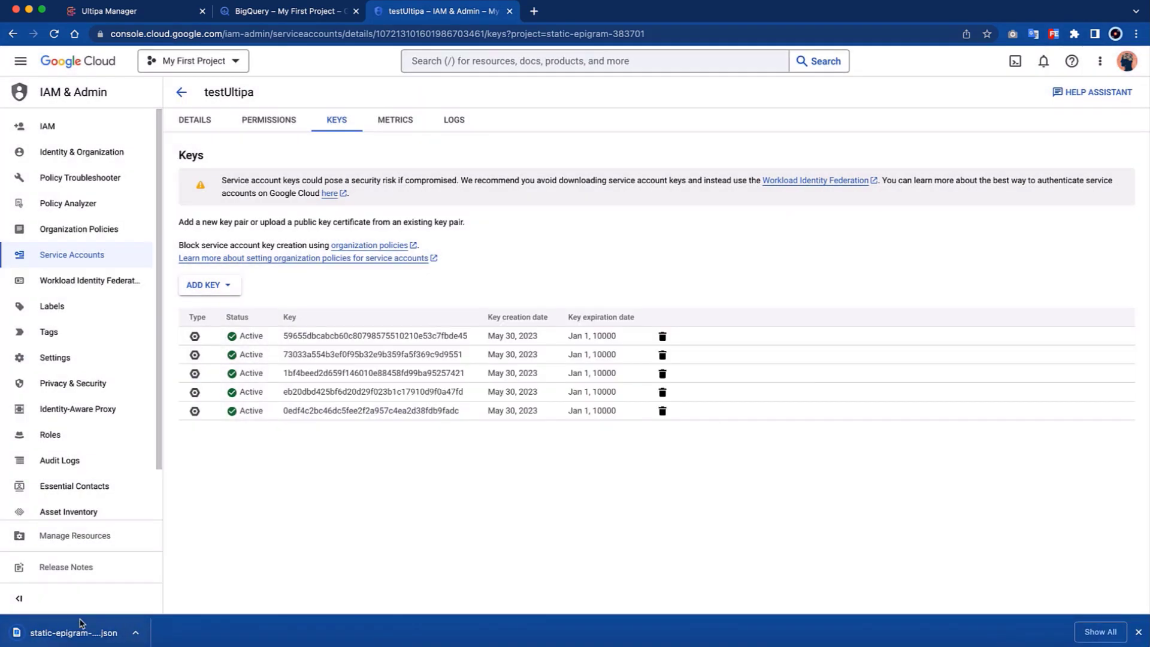
# - Add the downloaded JSON key file to the importer-bigquery folder in VS Code and reopen import.sample.yml
pyautogui.moveTo(73, 631); pyautogui.dragTo(168, 252)
pyautogui.hotkey('ctrl', 'Right')
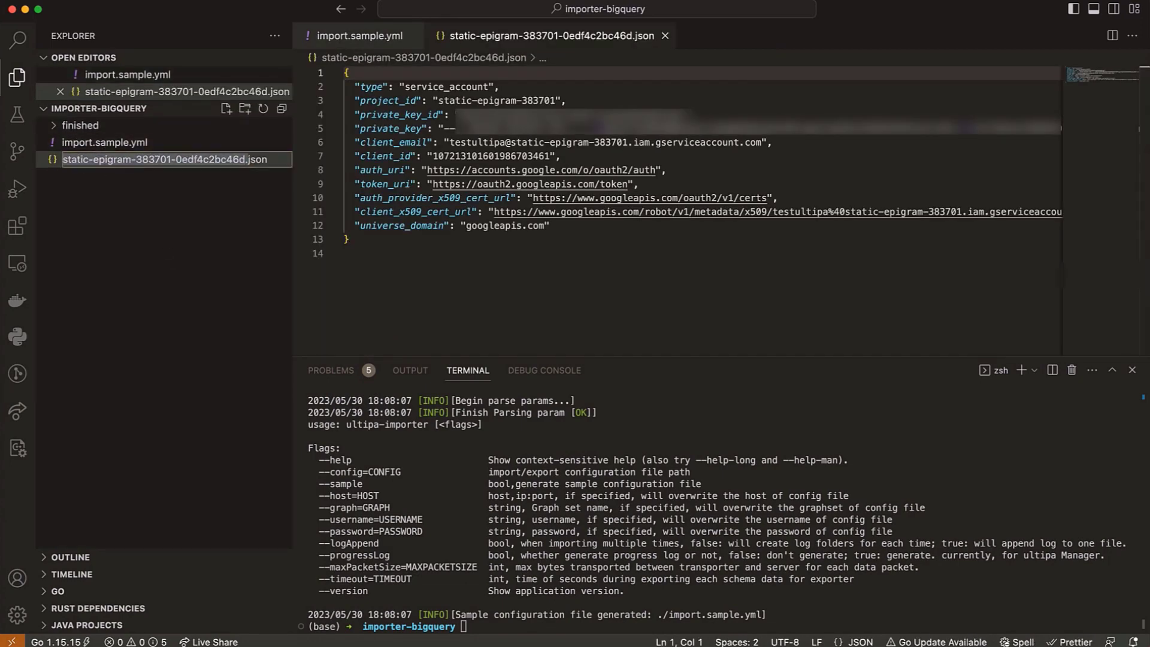
pyautogui.click(132, 143)
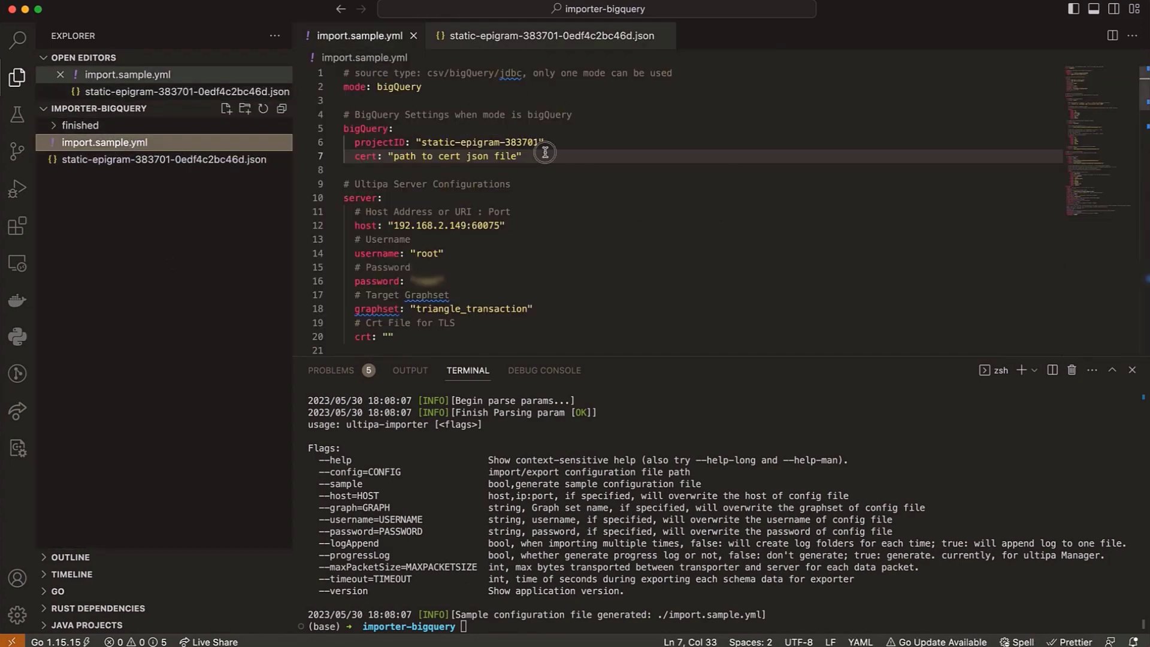
# - Set the BigQuery cert value to "static-epigram-383701-0edf4c2bc46d.json"
pyautogui.click(519, 157)
pyautogui.moveTo(516, 156); pyautogui.dragTo(397, 155)
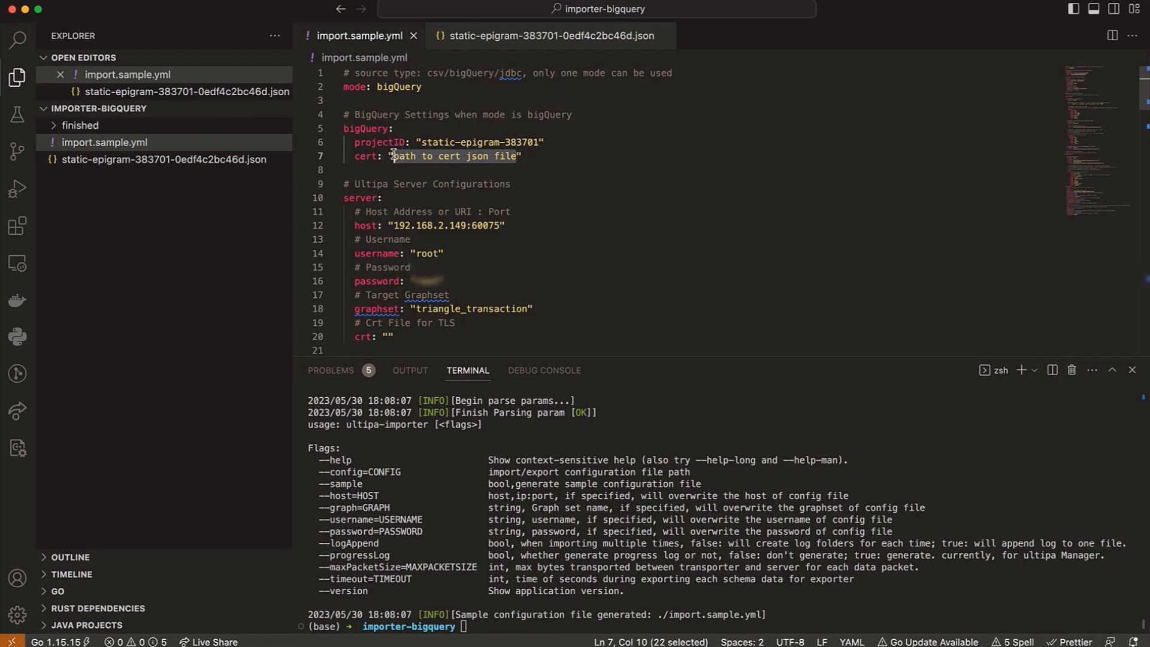
pyautogui.write('static-epigram-383701-0edf4c2bc46d.json')
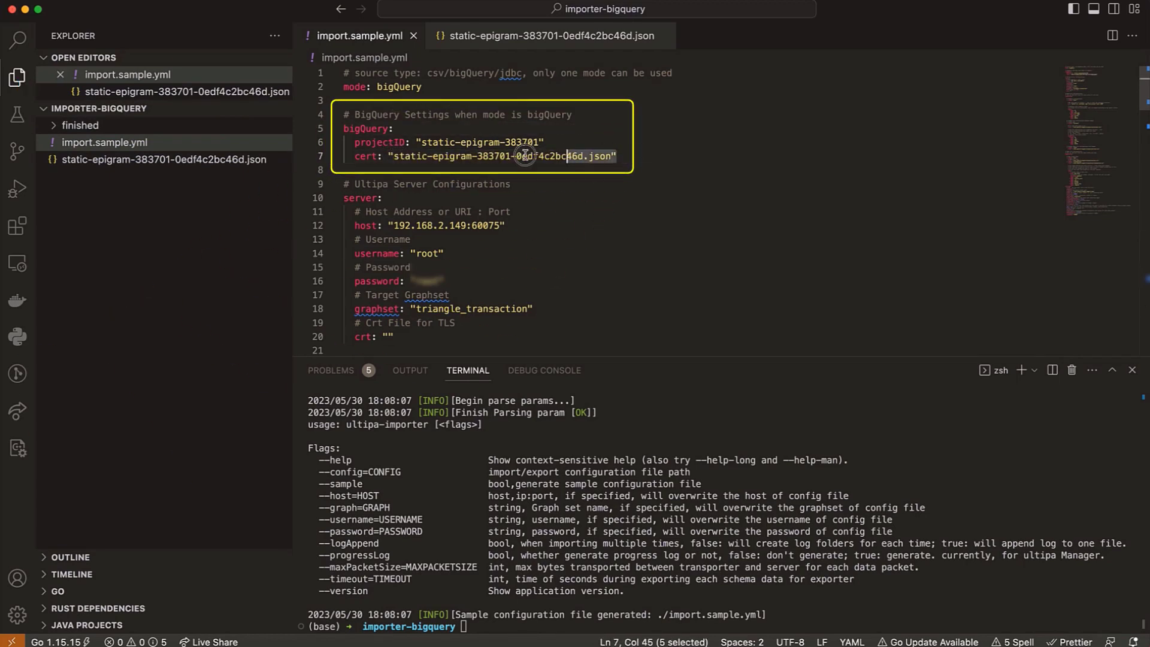
pyautogui.moveTo(525, 155); pyautogui.dragTo(384, 144)
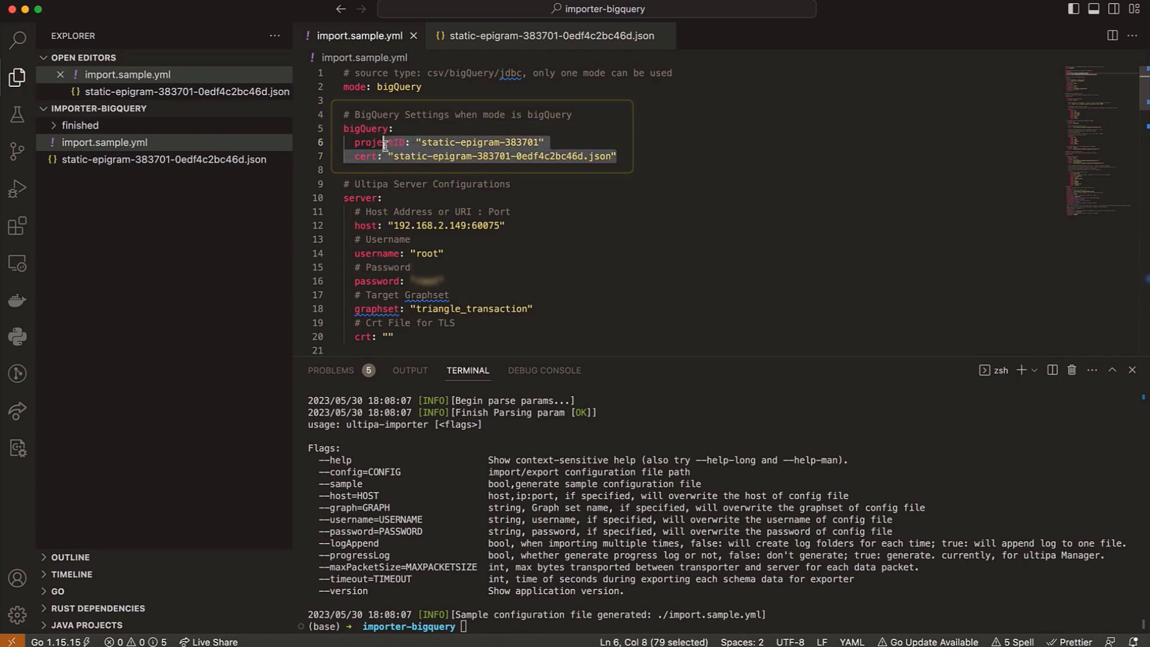
# - Copy the cluster address from Ultipa Manager in the browser and set the server host to "10.132.3.138:60065" in import.sample.yml in VS Code
pyautogui.click(408, 227)
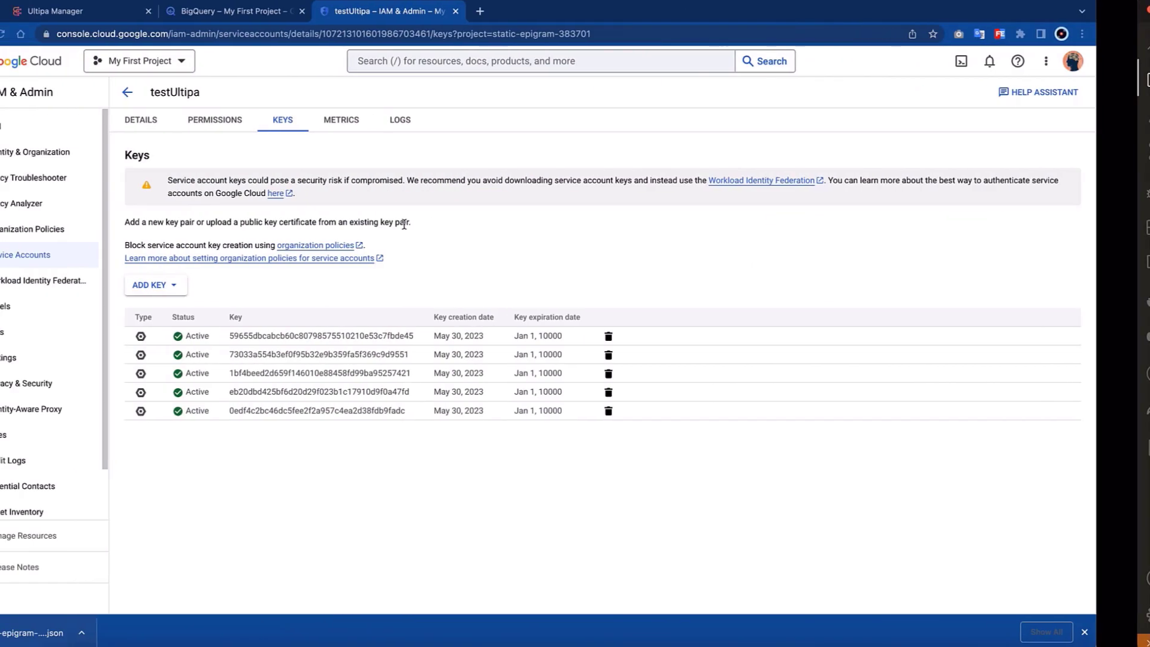
pyautogui.click(90, 14)
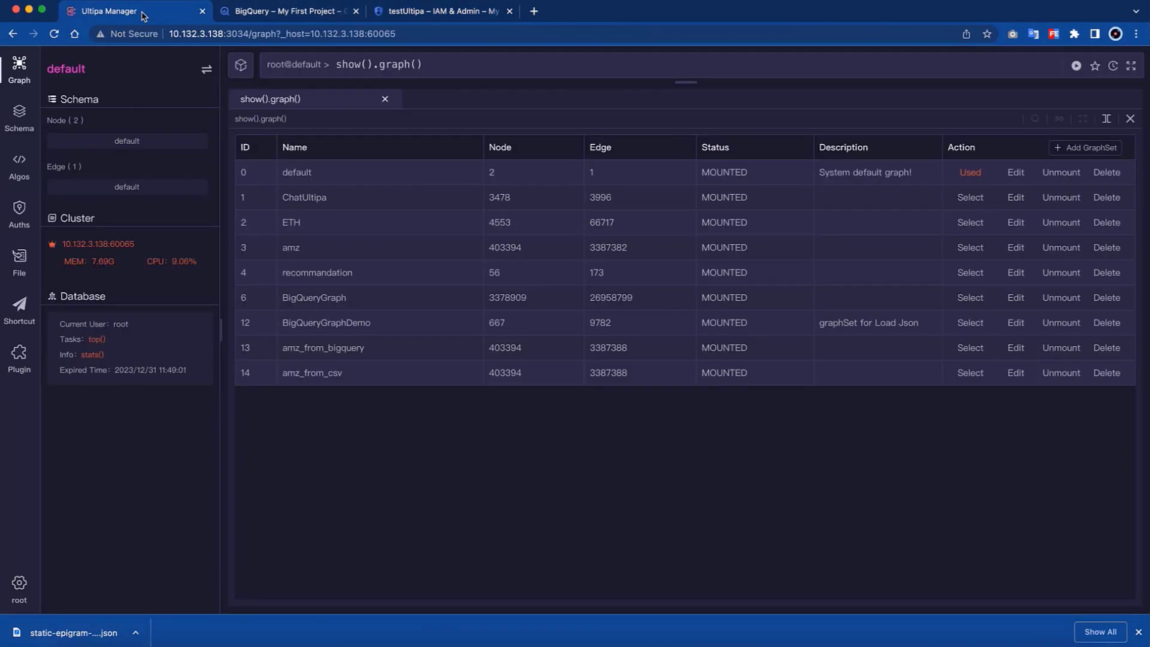
pyautogui.doubleClick(97, 244)
pyautogui.press('super+c')
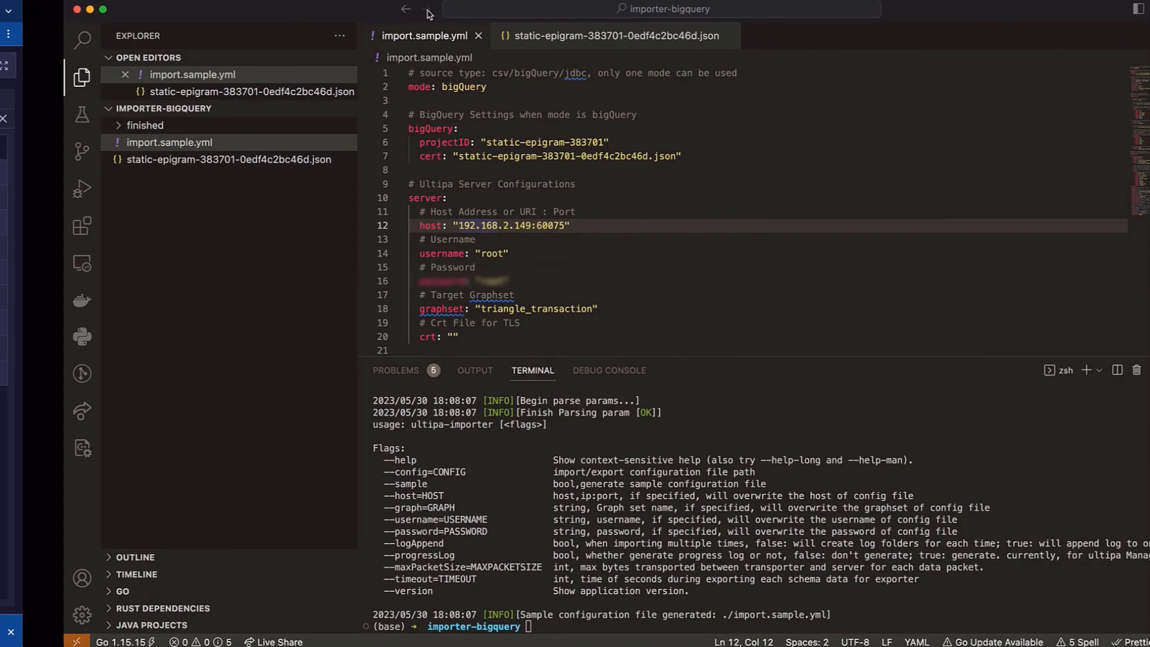
pyautogui.moveTo(500, 225); pyautogui.dragTo(397, 225)
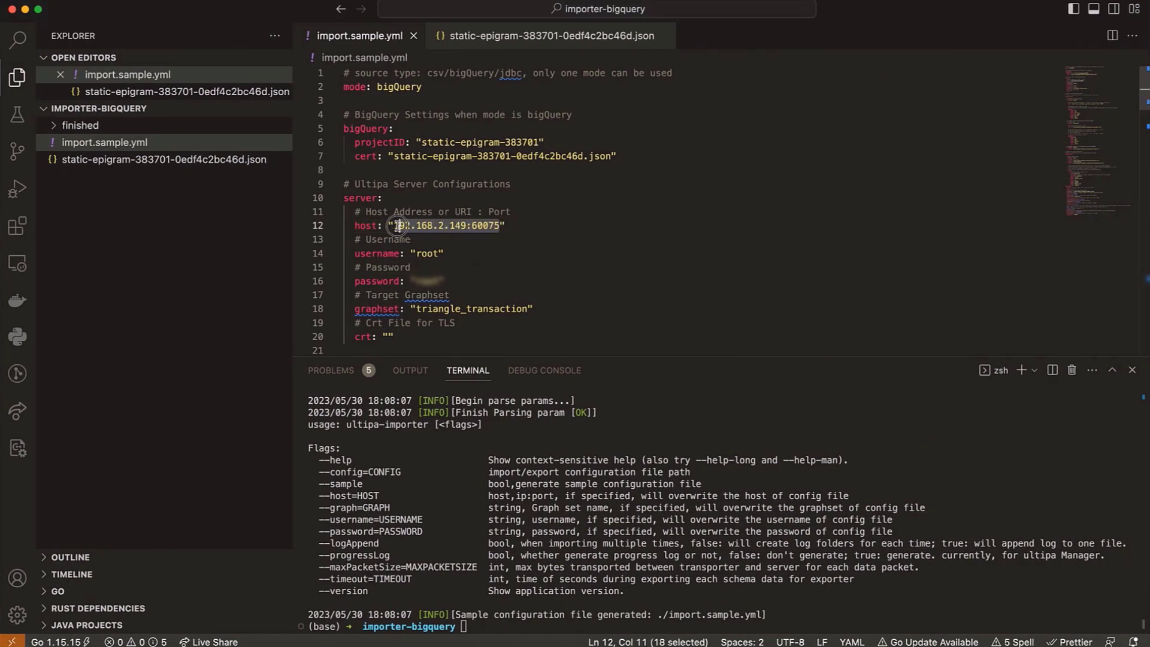
pyautogui.press('super+v')
# - Set the target graphset to "movies_from_bigquery" and save the file
pyautogui.scroll(-2, 598, 239)
pyautogui.doubleClick(473, 257)
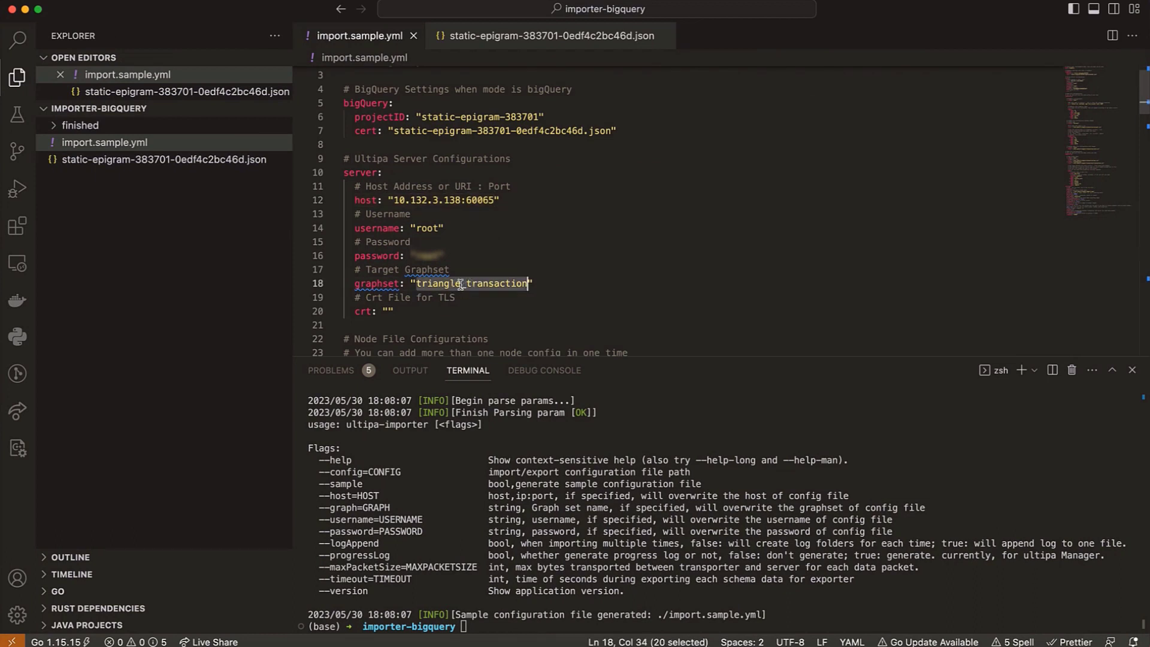
pyautogui.press('BackSpace')
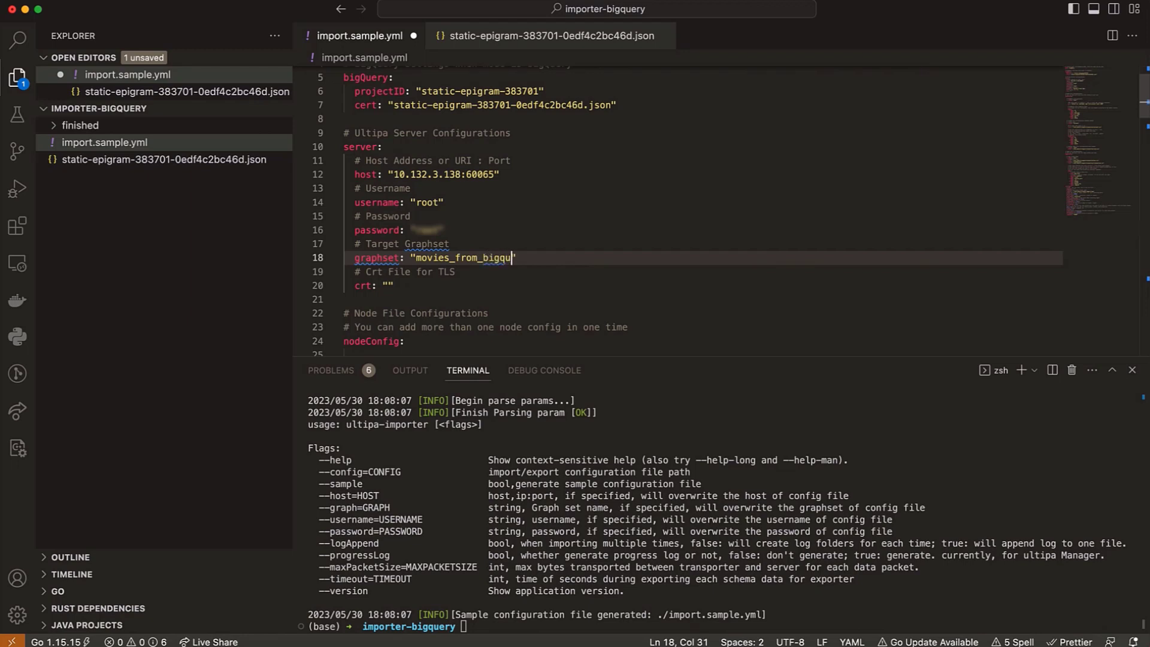
pyautogui.press('super+s')
pyautogui.scroll(-4, 449, 272)
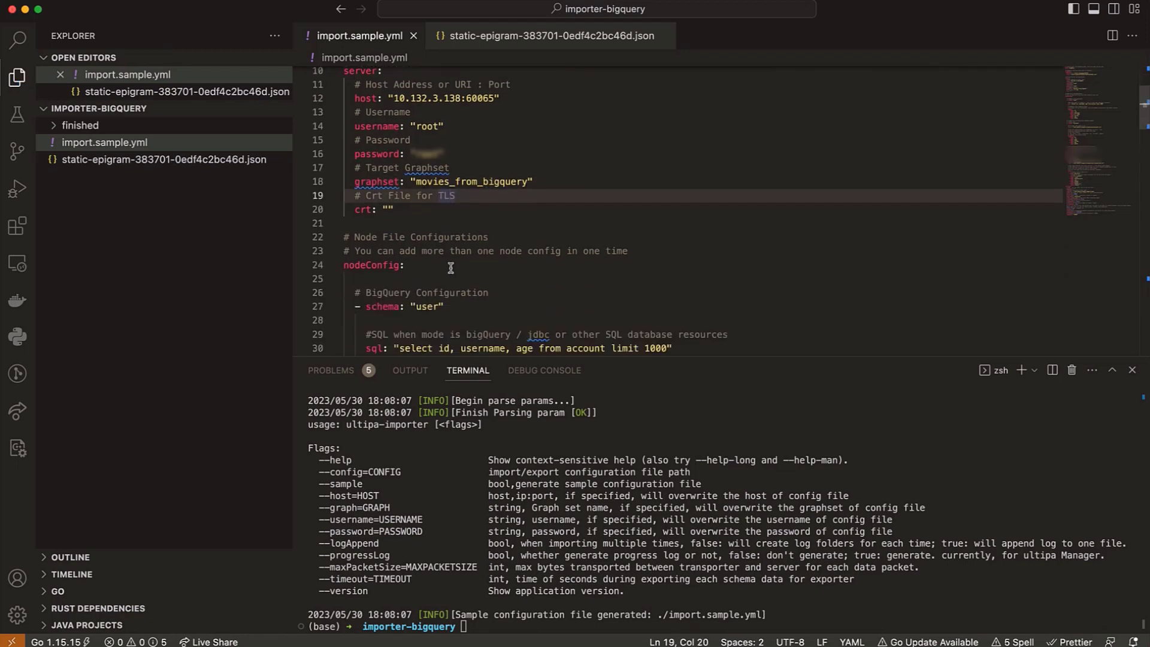
# - Close the terminal panel, then set the first nodeConfig schema to "movies" and save
pyautogui.doubleClick(384, 185)
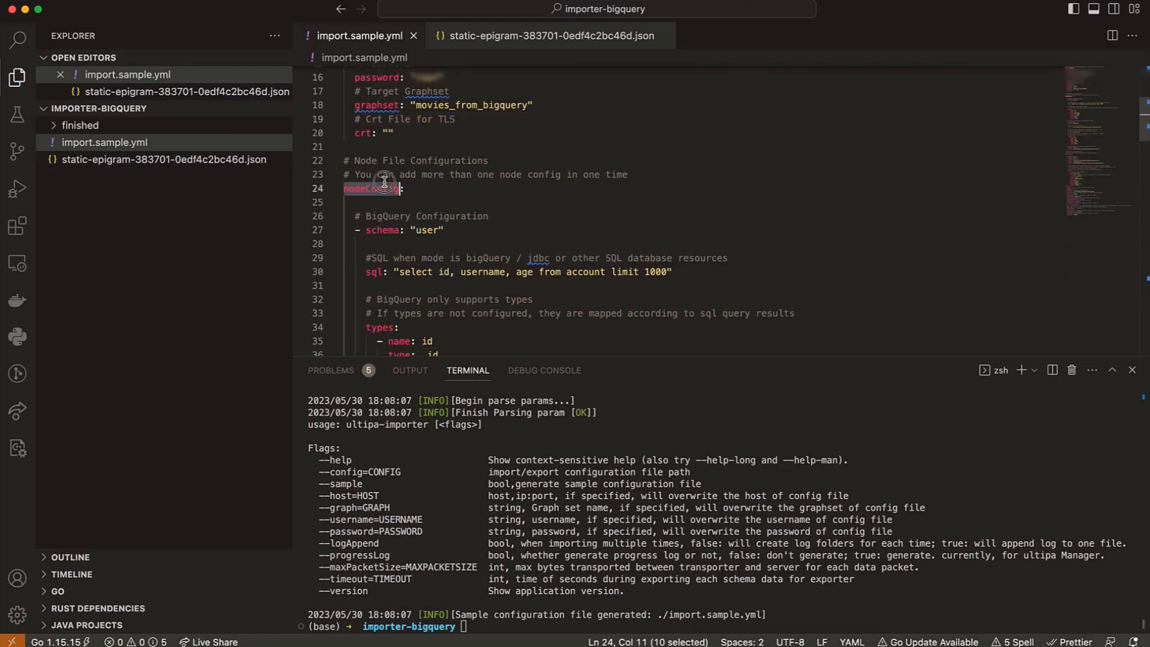
pyautogui.click(1132, 370)
pyautogui.click(571, 258)
pyautogui.doubleClick(431, 231)
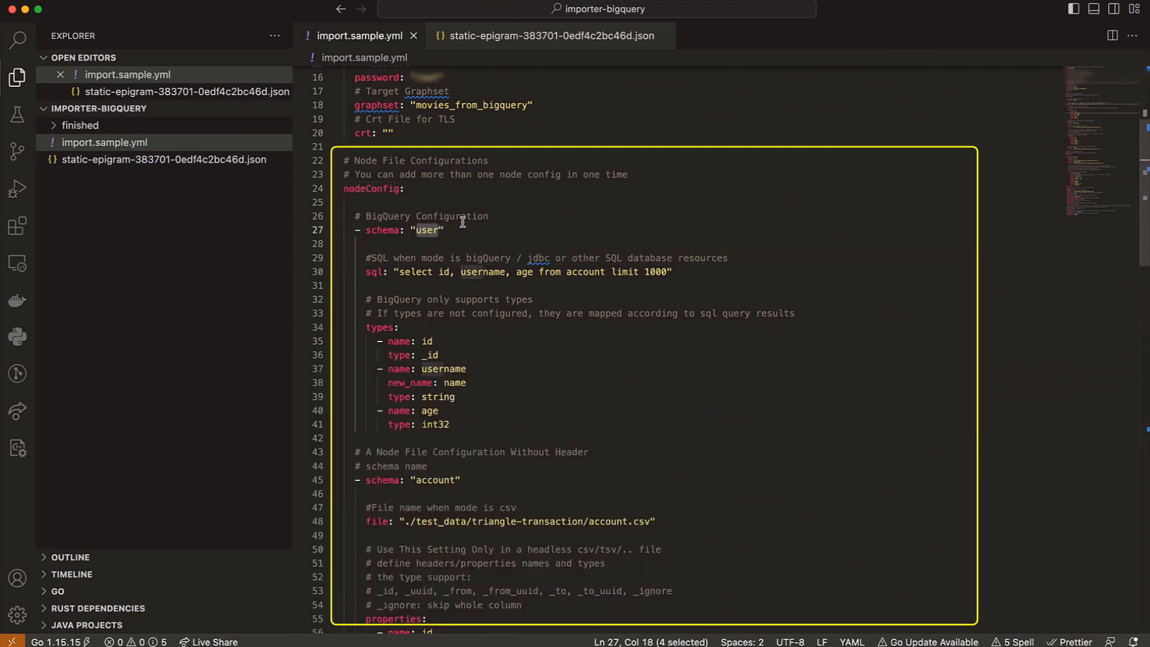
pyautogui.write('movie')
pyautogui.press('super+s')
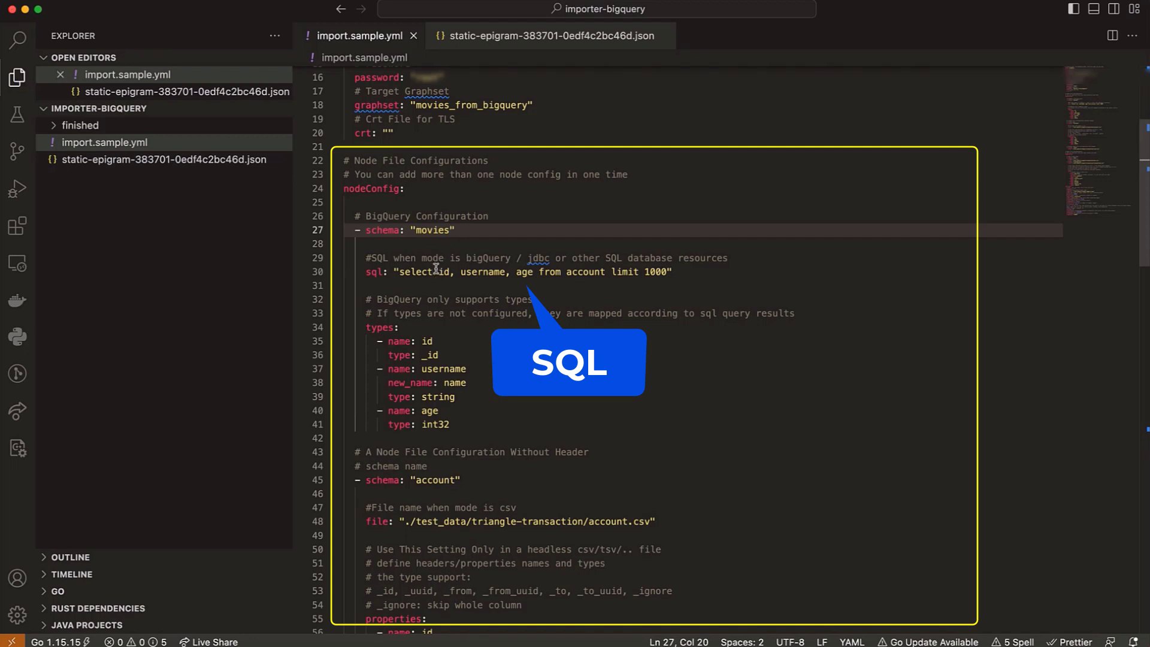
# - Change the movies node's SQL statement to "select * from movies.movies" and save the file
pyautogui.moveTo(439, 271); pyautogui.dragTo(535, 271)
pyautogui.press('BackSpace')
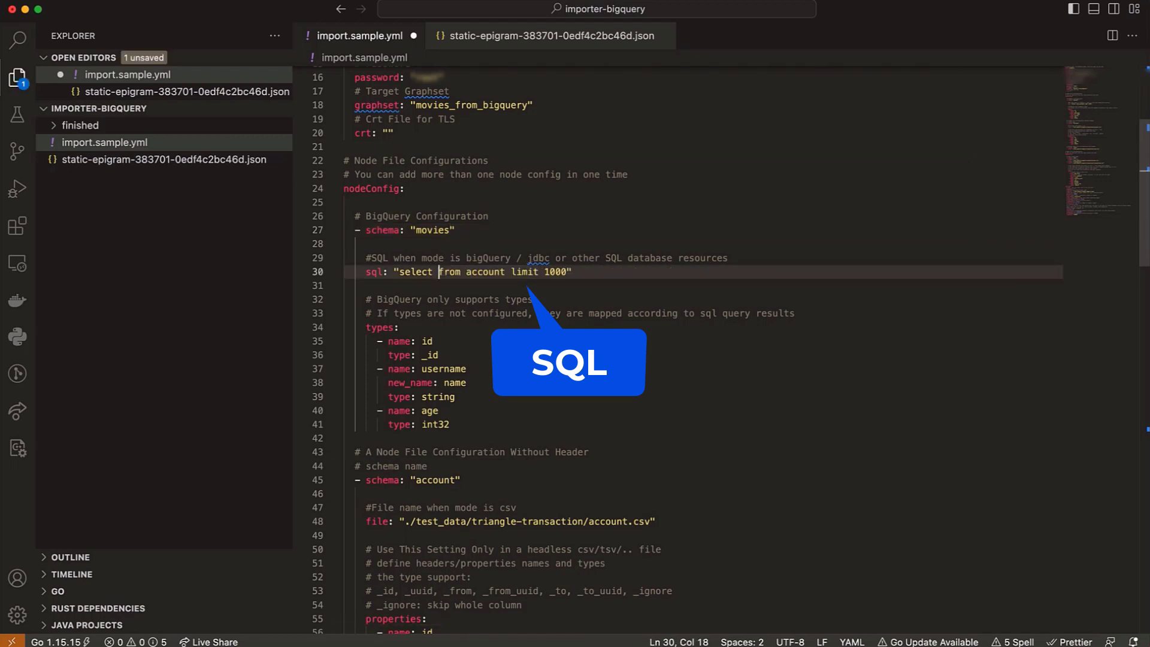
pyautogui.write('*')
pyautogui.moveTo(477, 272); pyautogui.dragTo(579, 272)
pyautogui.press('BackSpace')
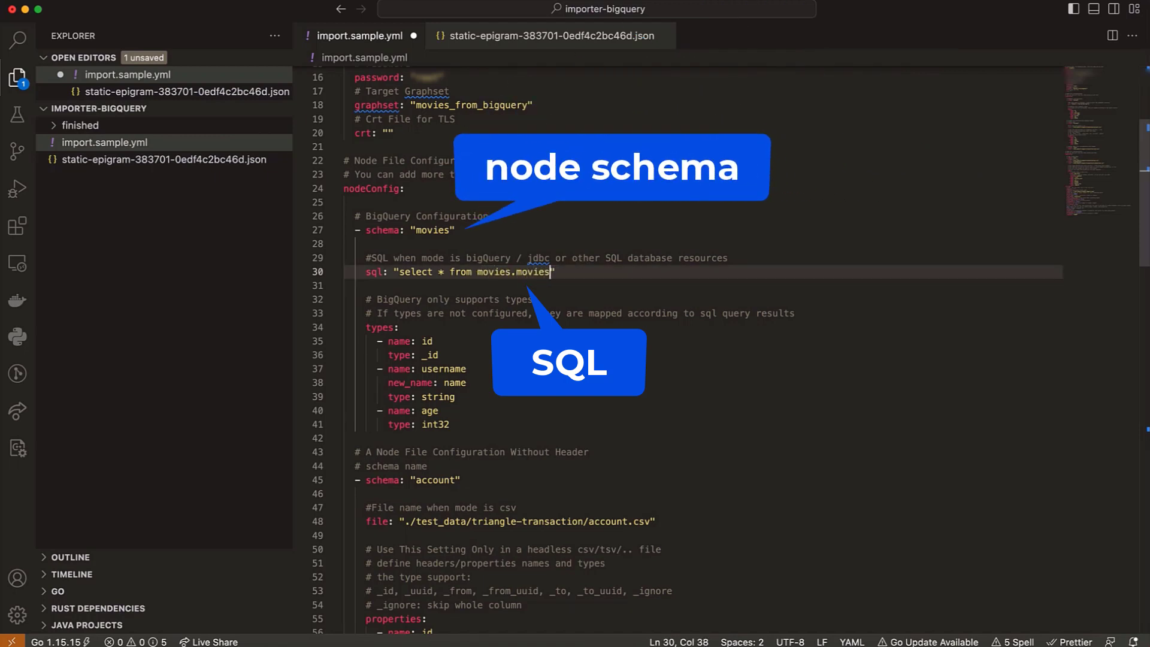
pyautogui.press('super+s')
# - In the movies types, rename the id field to _id and username to icon, and delete icon's new_name line
pyautogui.press('Down')
pyautogui.press('Down')
pyautogui.press('Down')
pyautogui.press('Down')
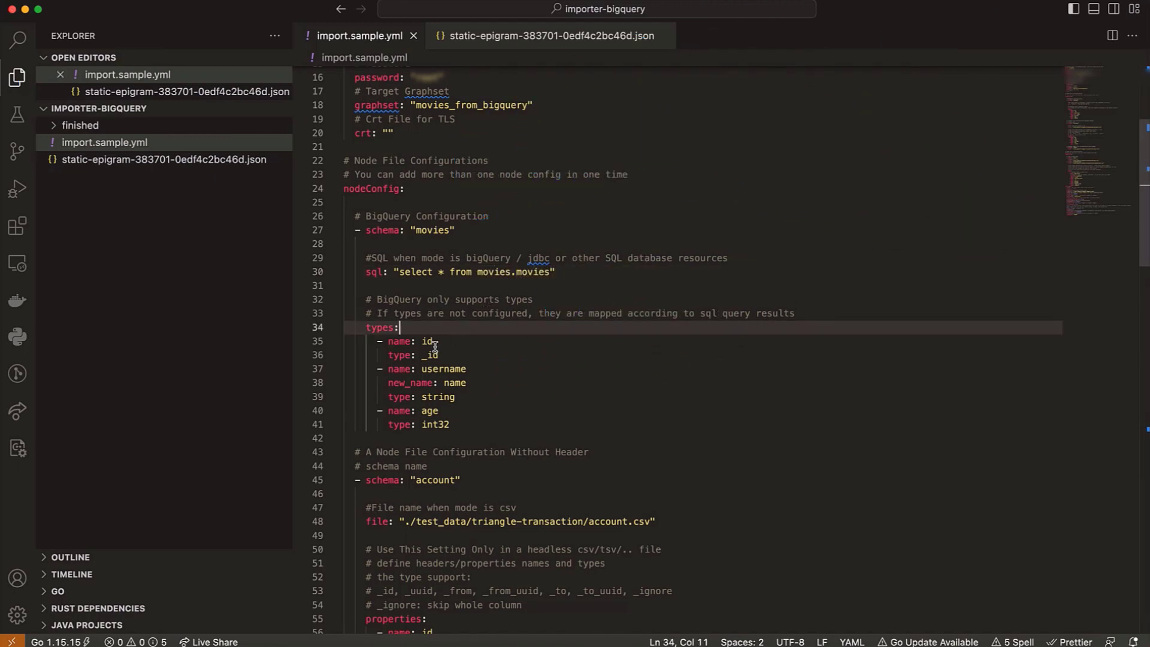
pyautogui.click(423, 341)
pyautogui.write('_')
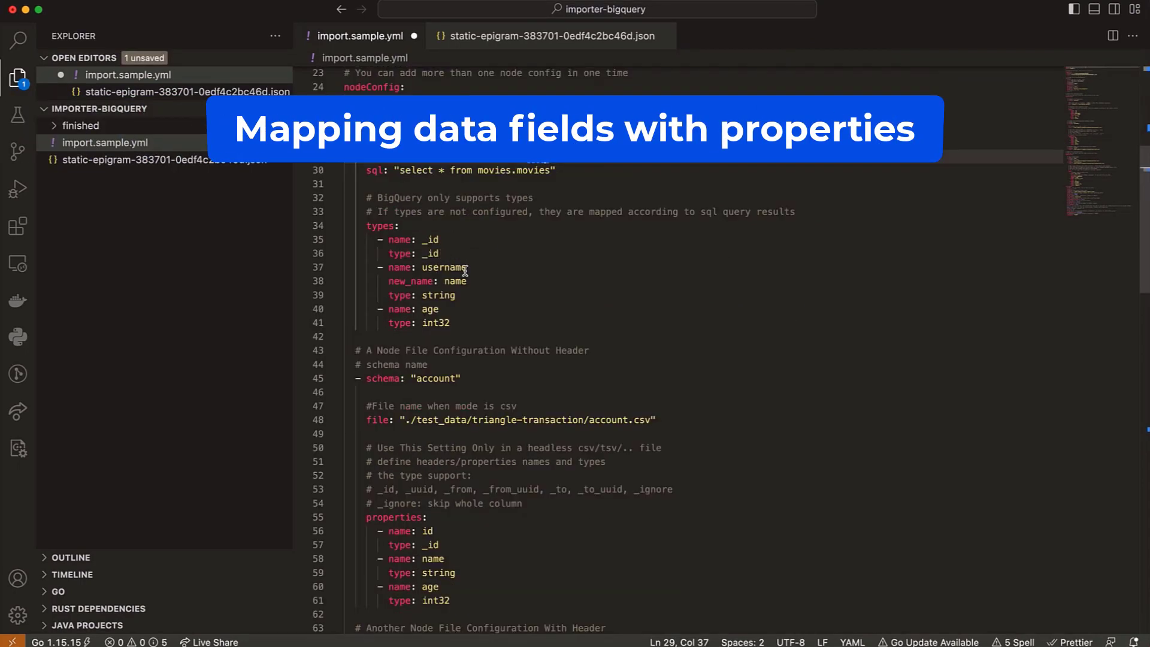
pyautogui.doubleClick(465, 269)
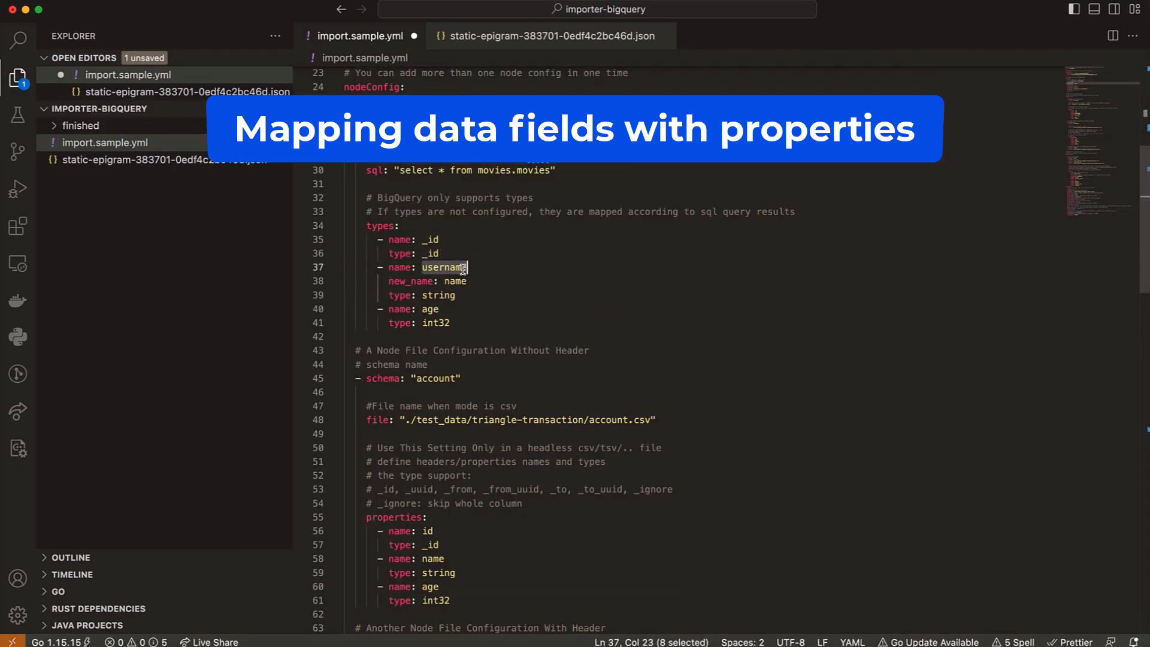
pyautogui.write('ico')
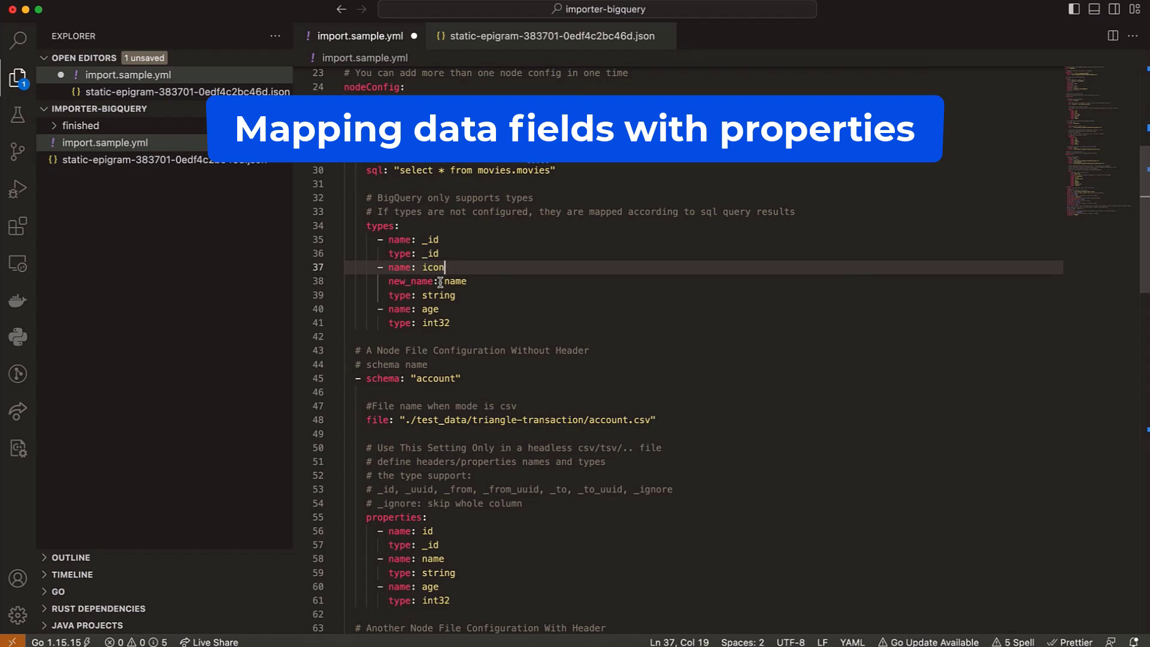
pyautogui.moveTo(467, 282); pyautogui.dragTo(324, 279)
pyautogui.press('BackSpace')
pyautogui.press('BackSpace')
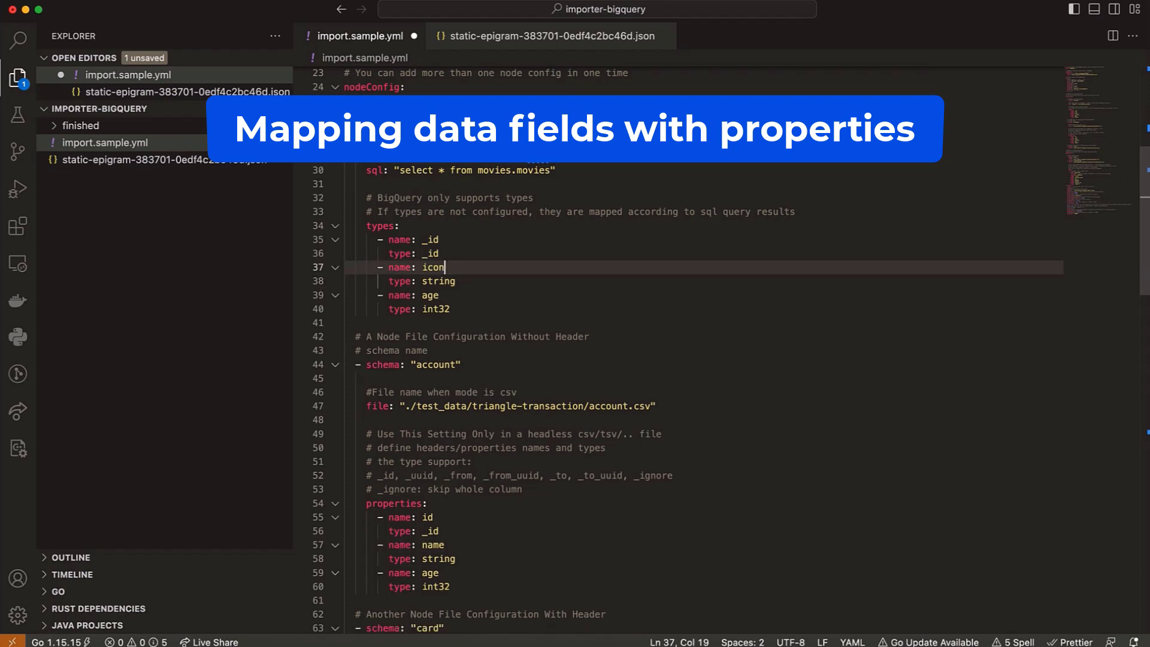
# - Change the movies age field to name with type string and save the file
pyautogui.doubleClick(435, 295)
pyautogui.write('name')
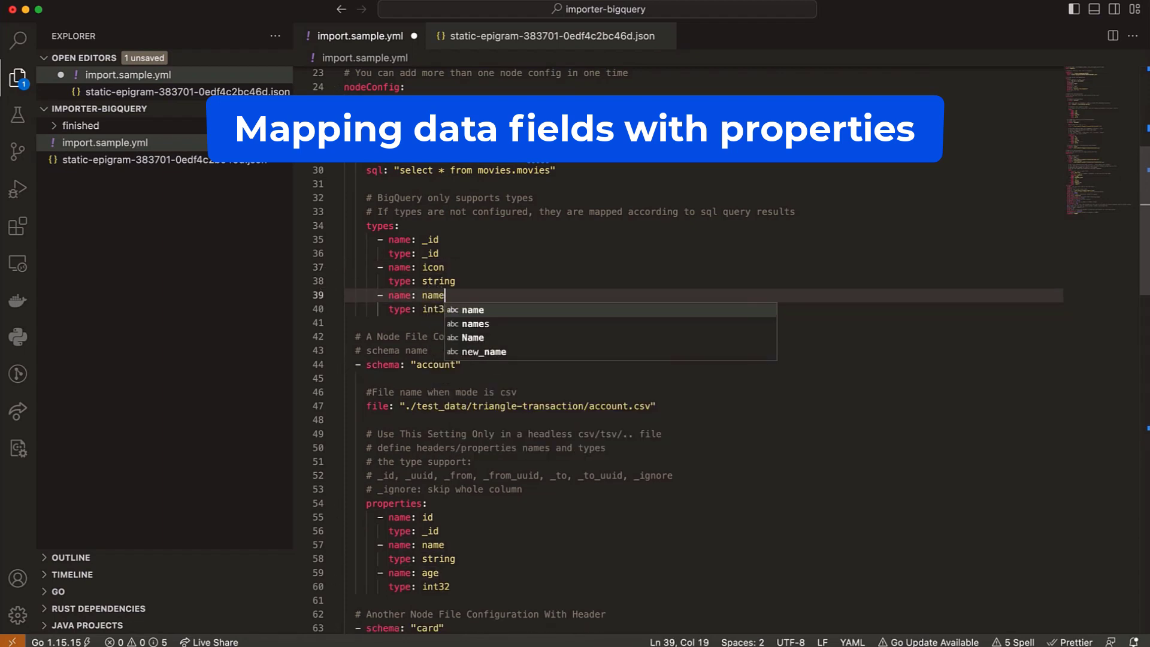
pyautogui.doubleClick(436, 309)
pyautogui.write('string')
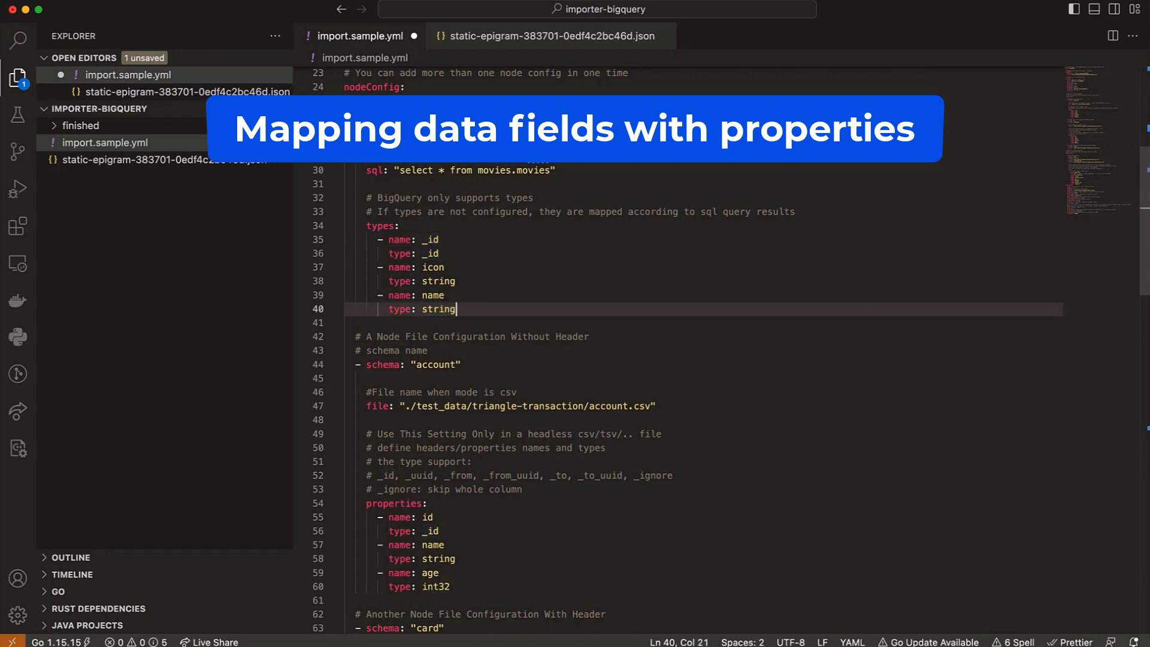
pyautogui.click(523, 256)
pyautogui.press('super+s')
pyautogui.click(509, 269)
# - Change the account node schema to "person" and replace its comment and file setting with sql "select * from movies.person"
pyautogui.scroll(-1, 400, 278)
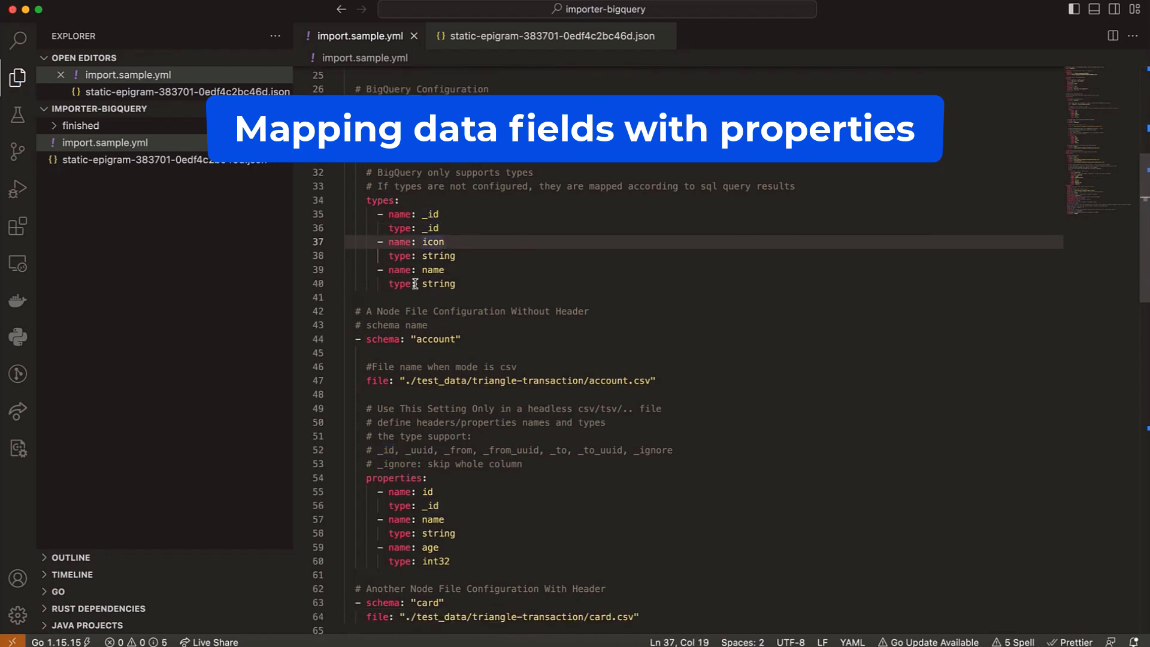
pyautogui.doubleClick(435, 339)
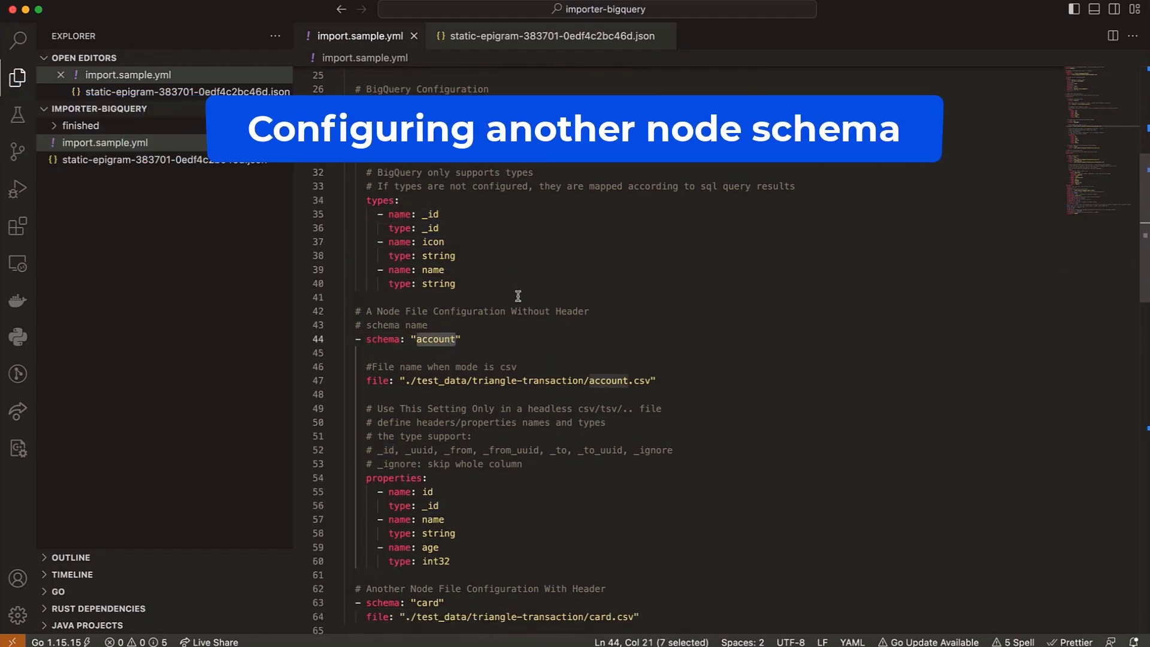
pyautogui.write('pers')
pyautogui.moveTo(560, 145); pyautogui.dragTo(560, 131)
pyautogui.press('super+c')
pyautogui.moveTo(668, 380); pyautogui.dragTo(385, 354)
pyautogui.press('super+v')
pyautogui.moveTo(462, 339); pyautogui.dragTo(447, 326)
pyautogui.doubleClick(547, 367)
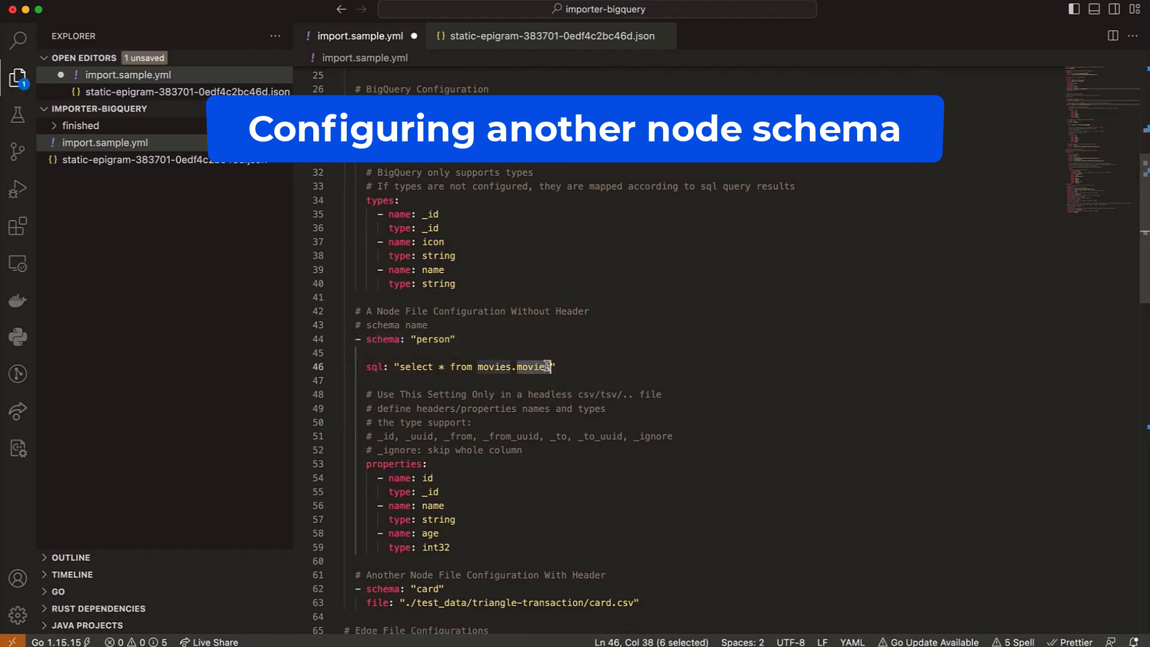
pyautogui.write('person')
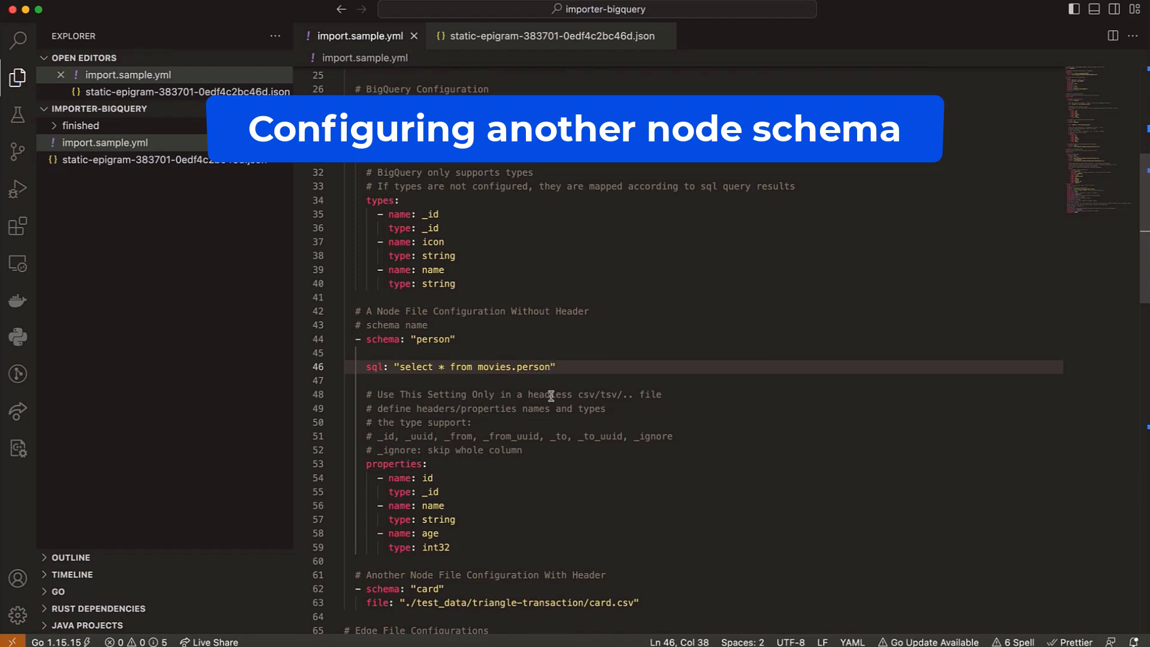
# - Replace the person node's properties block with a copy of the movies types block and delete the headless-file comments above it
pyautogui.moveTo(365, 464); pyautogui.dragTo(461, 547)
pyautogui.press('super+v')
pyautogui.moveTo(524, 449); pyautogui.dragTo(365, 394)
pyautogui.press('BackSpace')
pyautogui.scroll(-1, 410, 417)
pyautogui.scroll(-1, 410, 417)
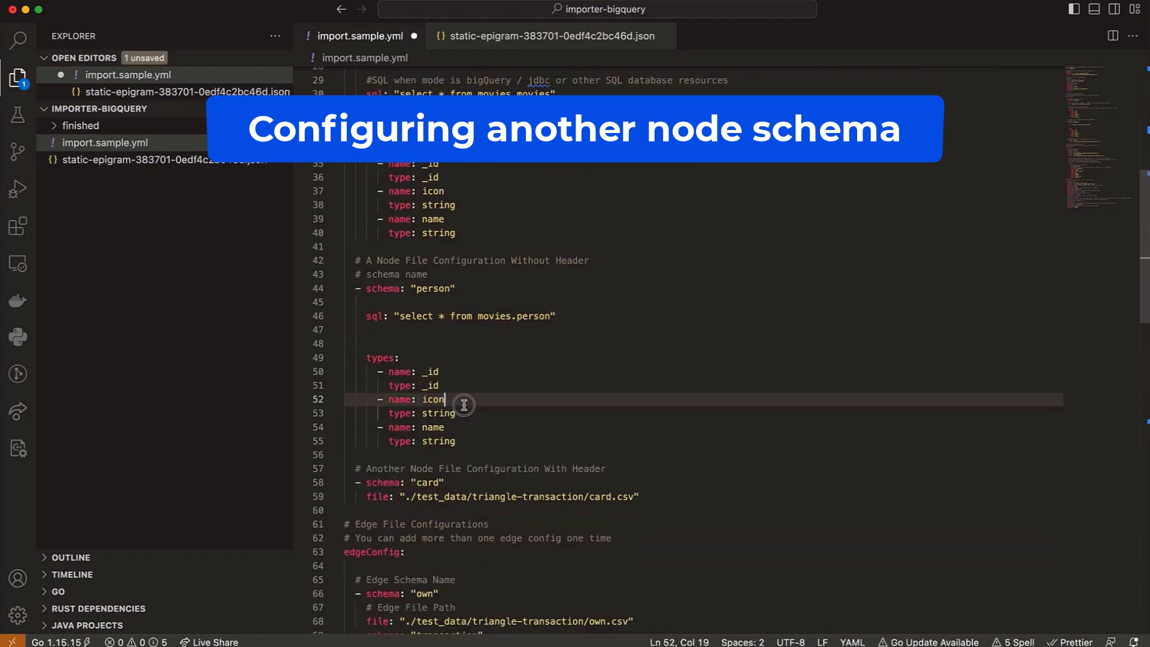
# - Remove the icon field and its type from the person node's types and save
pyautogui.doubleClick(433, 397)
pyautogui.moveTo(463, 411); pyautogui.dragTo(322, 400)
pyautogui.press('BackSpace')
pyautogui.press('BackSpace')
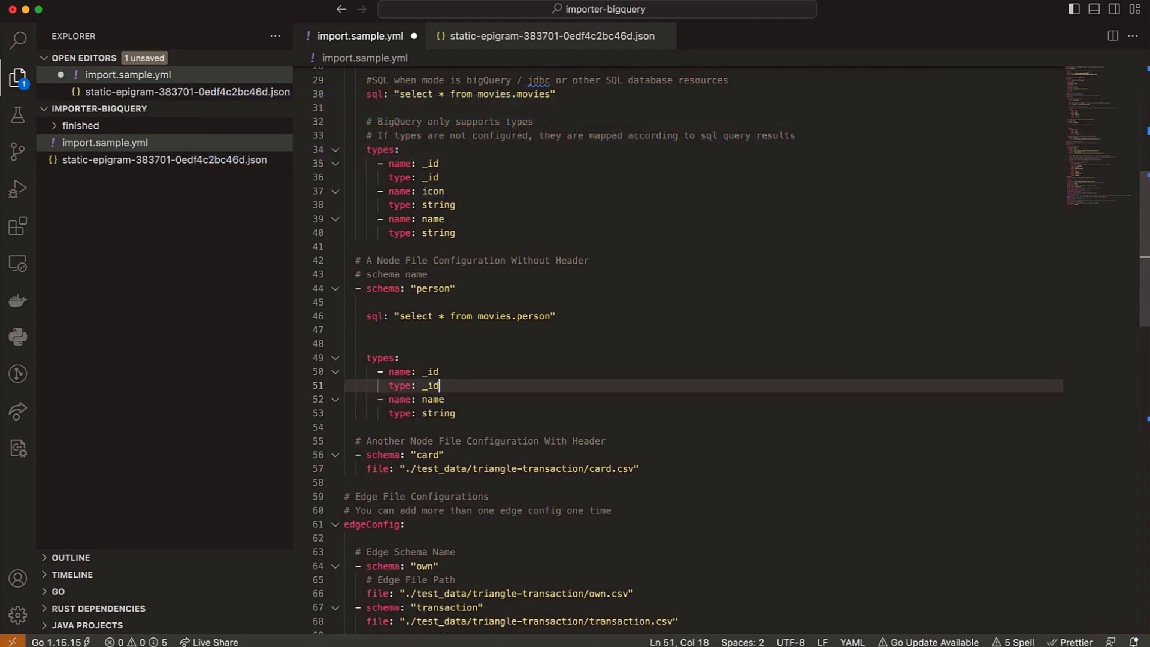
pyautogui.press('super+s')
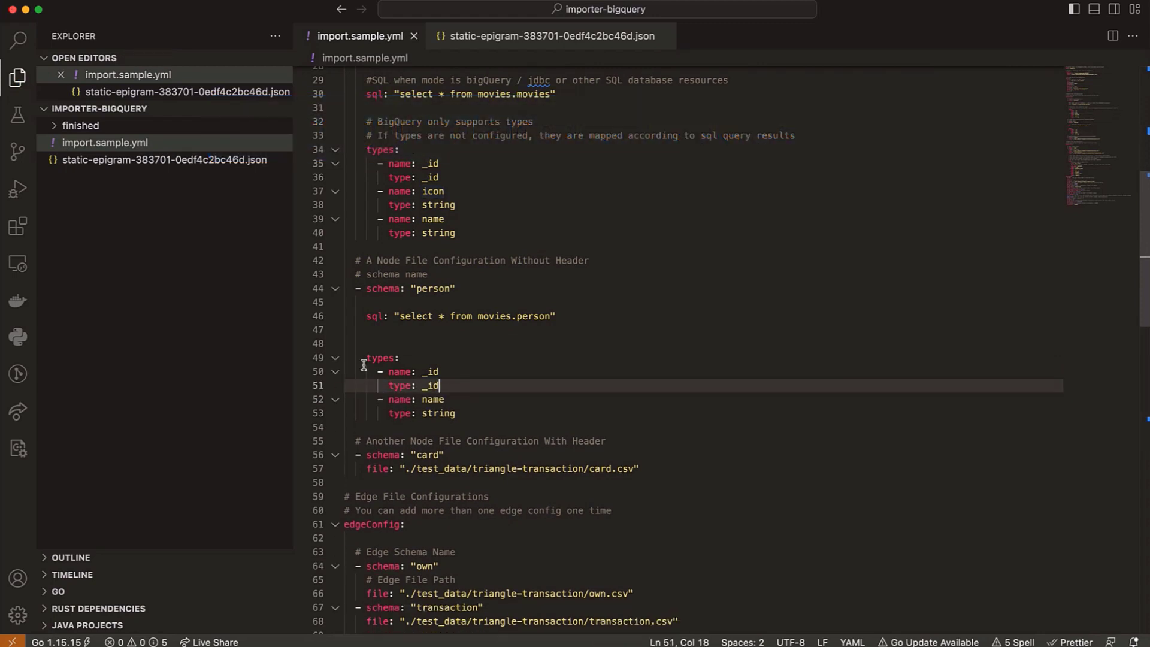
# - Delete the sample card node configuration with its comment and save the file
pyautogui.scroll(-7, 437, 322)
pyautogui.scroll(1, 428, 236)
pyautogui.moveTo(639, 196); pyautogui.dragTo(344, 168)
pyautogui.press('BackSpace')
pyautogui.press('BackSpace')
pyautogui.press('super+s')
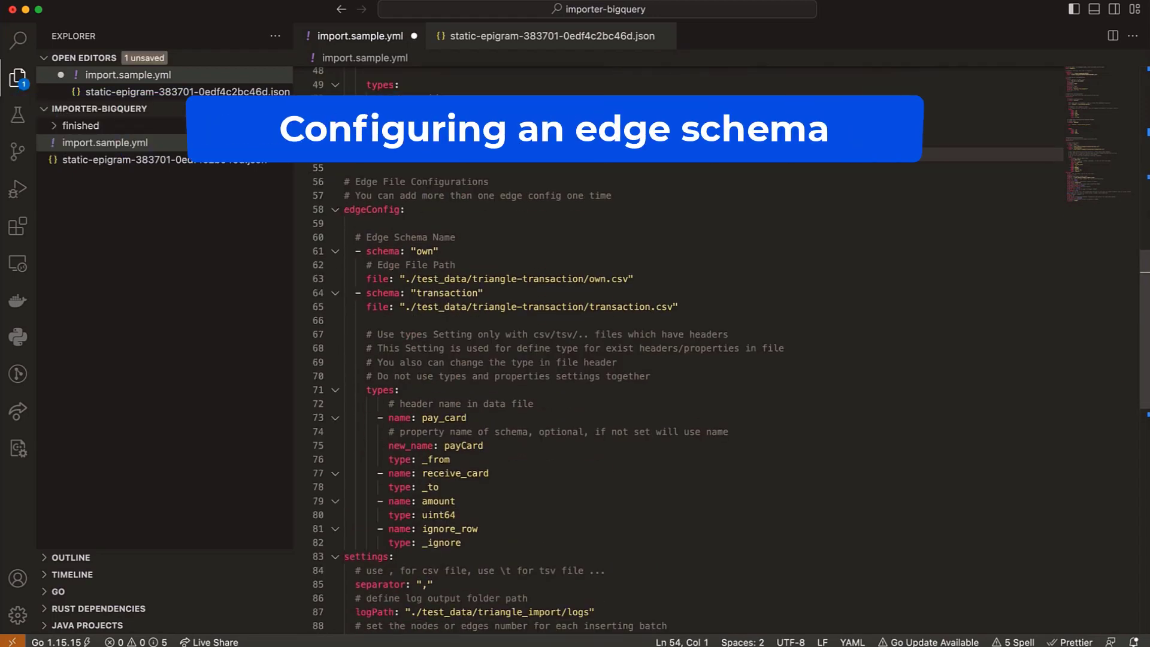
# - Change the first edgeConfig schema from "own" to "Act"
pyautogui.click(411, 182)
pyautogui.doubleClick(426, 251)
pyautogui.write('Act')
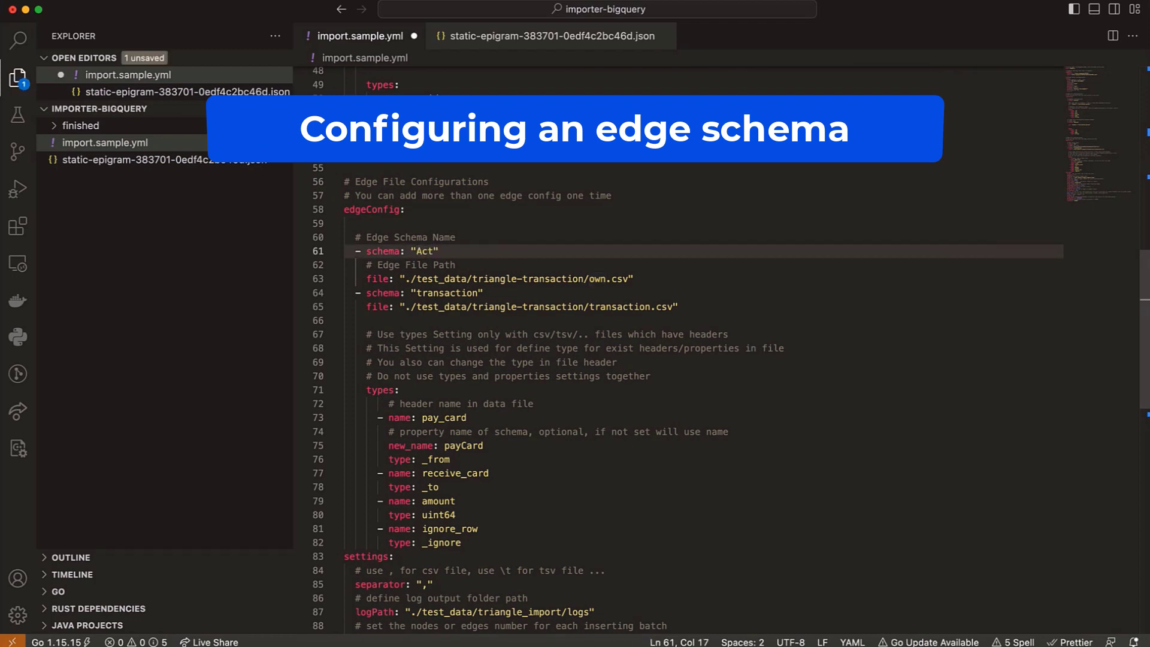
pyautogui.click(371, 207)
pyautogui.scroll(3, 393, 288)
pyautogui.click(411, 354)
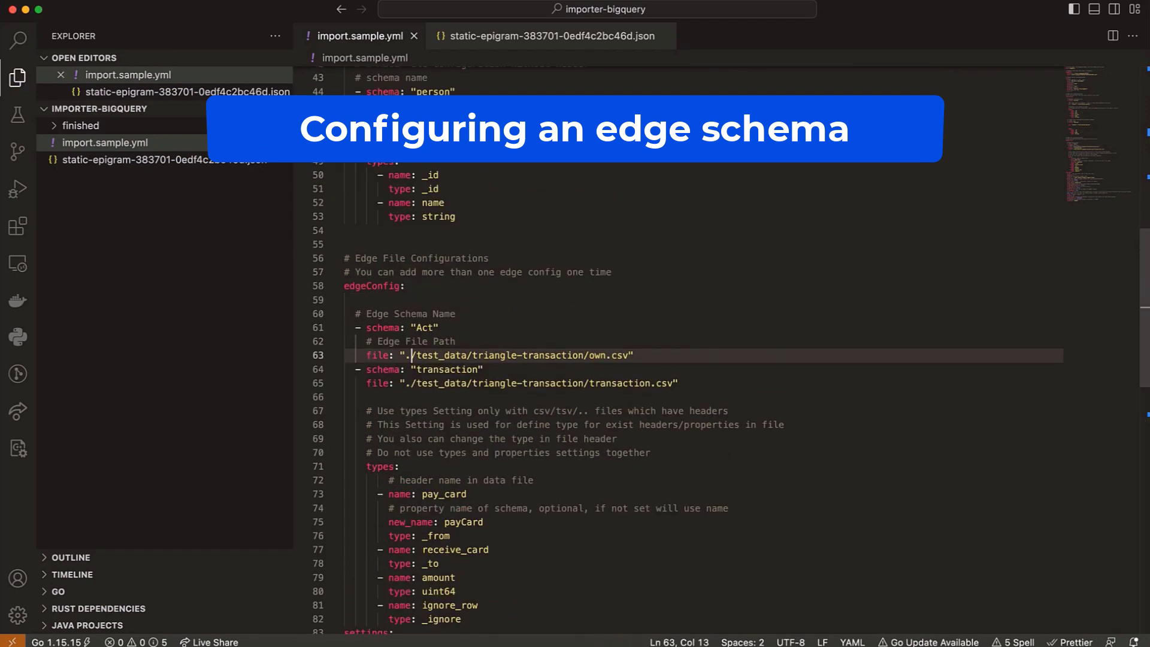
# - Replace the Act edge's file setting with the person node's sql and types block, querying "select * from movies.movie_actor"
pyautogui.click(440, 147)
pyautogui.press('BackSpace')
pyautogui.press('BackSpace')
pyautogui.moveTo(459, 190); pyautogui.dragTo(366, 133)
pyautogui.moveTo(635, 328); pyautogui.dragTo(366, 314)
pyautogui.write('sql: "select * from movies.person"     types:       - name: _id         type: _id       - name: name         type: string')
pyautogui.doubleClick(532, 314)
pyautogui.write('movie_actor')
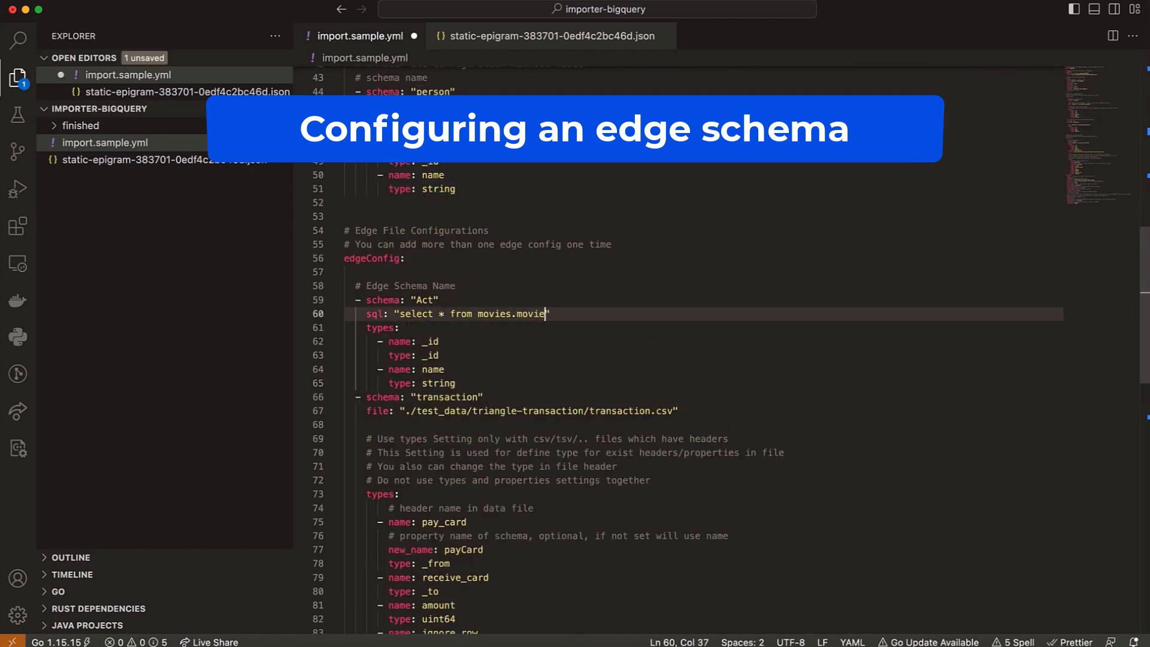
# - Set the Act edge's two types entries to name _from with type _from and name _to with type _to, and save
pyautogui.doubleClick(432, 341)
pyautogui.write('_from')
pyautogui.press('Down')
pyautogui.press('BackSpace')
pyautogui.press('BackSpace')
pyautogui.press('BackSpace')
pyautogui.write('_from')
pyautogui.press('Down')
pyautogui.press('BackSpace')
pyautogui.press('BackSpace')
pyautogui.press('BackSpace')
pyautogui.press('BackSpace')
pyautogui.write('_to')
pyautogui.press('Down')
pyautogui.press('super+Right')
# - Delete the sample transaction edge configuration and insert a copy of the Act edge block below the original
pyautogui.press('BackSpace')
pyautogui.press('BackSpace')
pyautogui.press('BackSpace')
pyautogui.press('BackSpace')
pyautogui.press('BackSpace')
pyautogui.press('BackSpace')
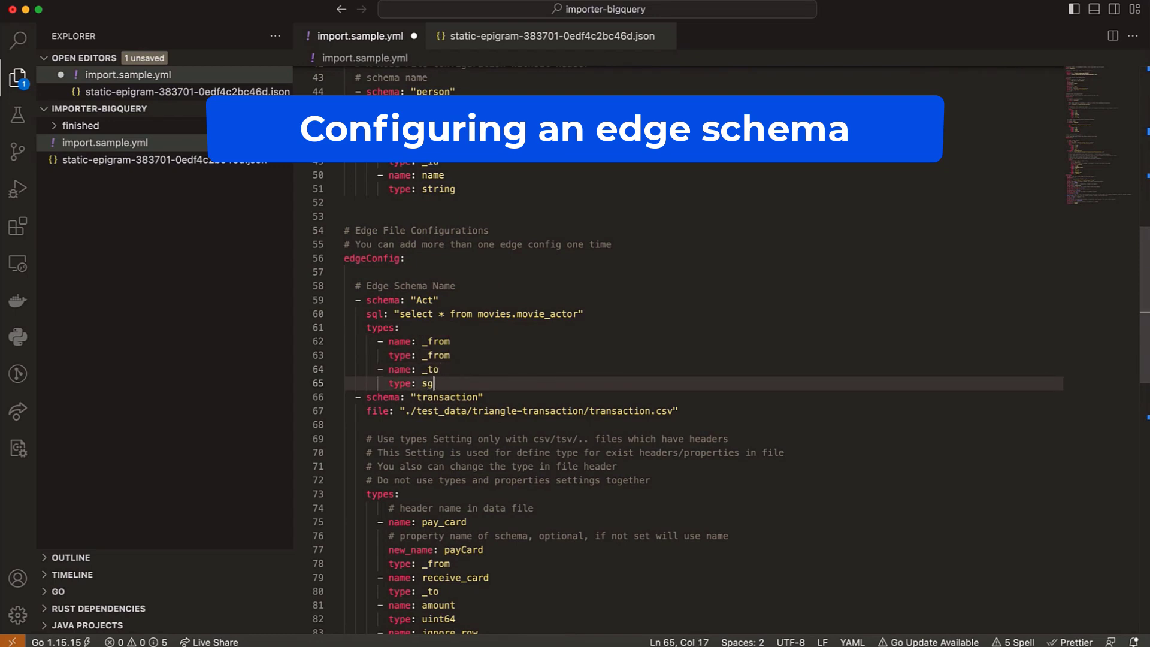
pyautogui.write('_to')
pyautogui.press('super+s')
pyautogui.moveTo(350, 397); pyautogui.dragTo(540, 572)
# - Align the copied edge block with the Act entry, separate them with a blank line, and rename its schema to "Direct"
pyautogui.press('BackSpace')
pyautogui.moveTo(476, 309); pyautogui.dragTo(309, 221)
pyautogui.press('super+c')
pyautogui.click(486, 322)
pyautogui.press('super+v')
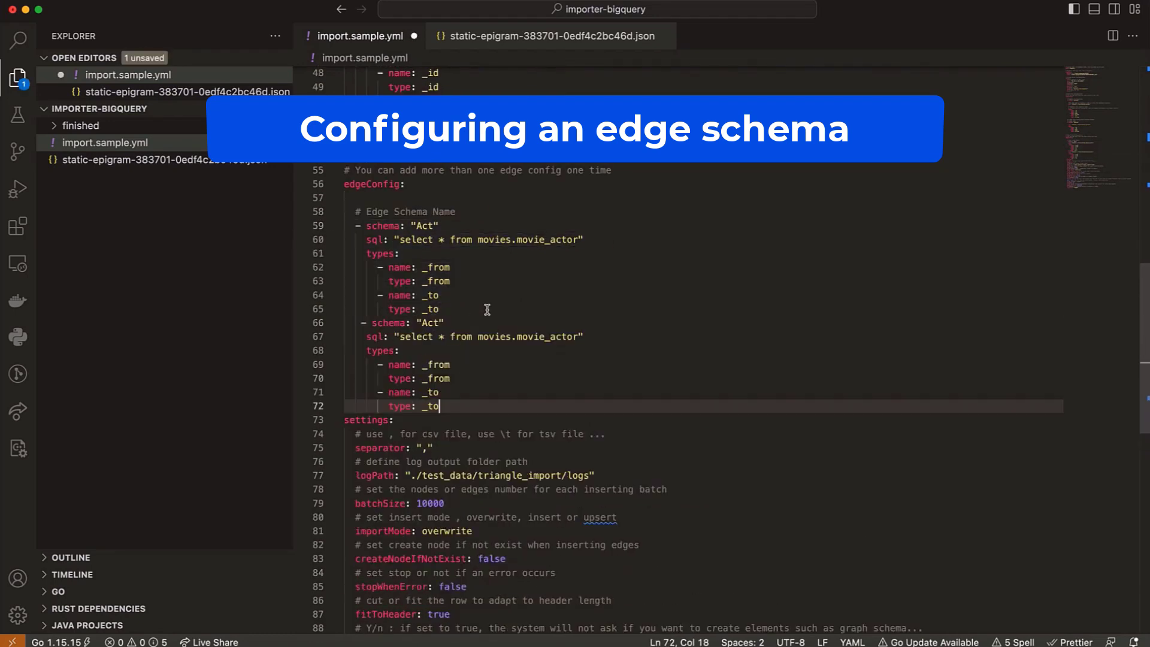
pyautogui.click(355, 324)
pyautogui.press('BackSpace')
pyautogui.doubleClick(426, 323)
pyautogui.click(507, 309)
pyautogui.press('Return')
pyautogui.doubleClick(425, 336)
pyautogui.write('Direct')
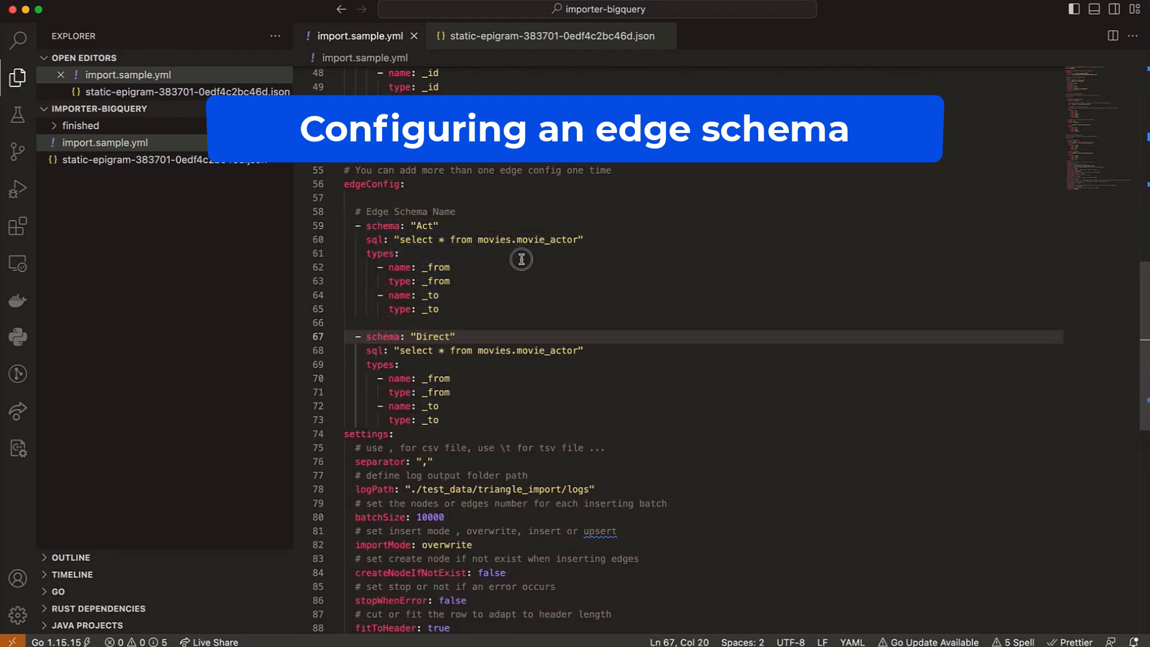
# - Change the Direct edge's sql to query movies.movie_director and save the file
pyautogui.moveTo(579, 351); pyautogui.dragTo(549, 350)
pyautogui.write('director')
pyautogui.press('super+s')
# - Set logPath in the settings section to "logs" and save the file
pyautogui.moveTo(455, 420); pyautogui.dragTo(344, 226)
pyautogui.scroll(-2, 419, 299)
pyautogui.moveTo(567, 437); pyautogui.dragTo(412, 438)
pyautogui.press('BackSpace')
pyautogui.press('super+s')
pyautogui.click(513, 368)
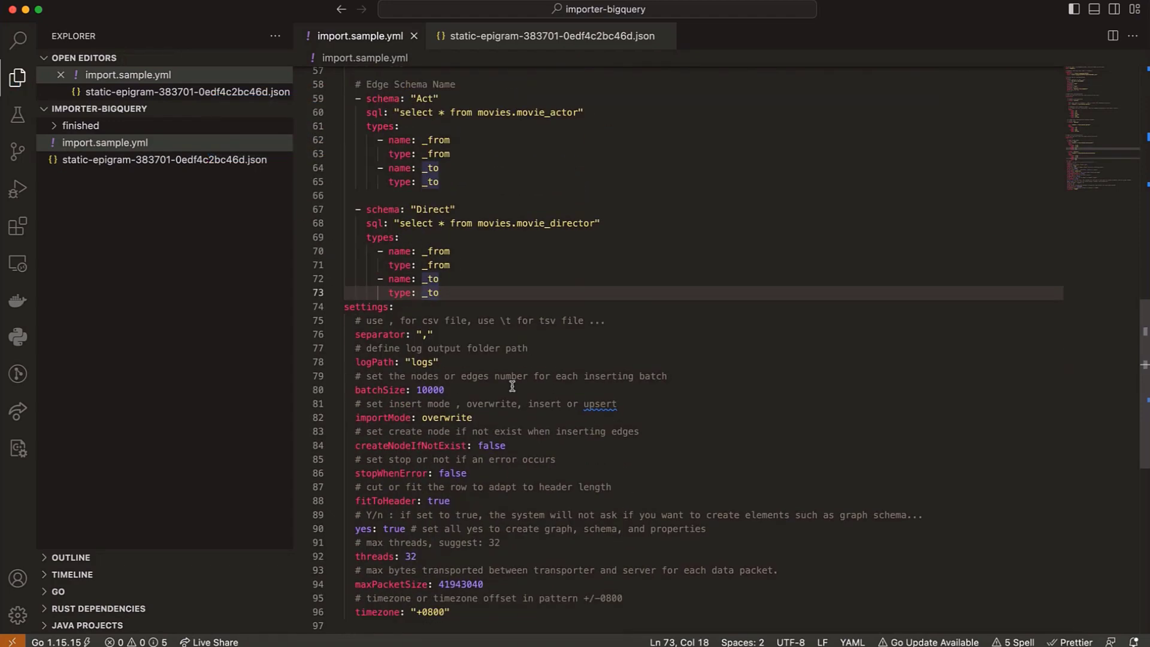
# - Run the import from the terminal with "ultipa-importer --config import.sample.yml"
pyautogui.scroll(13, 513, 385)
pyautogui.click(578, 241)
pyautogui.hotkey('ctrl', '`')
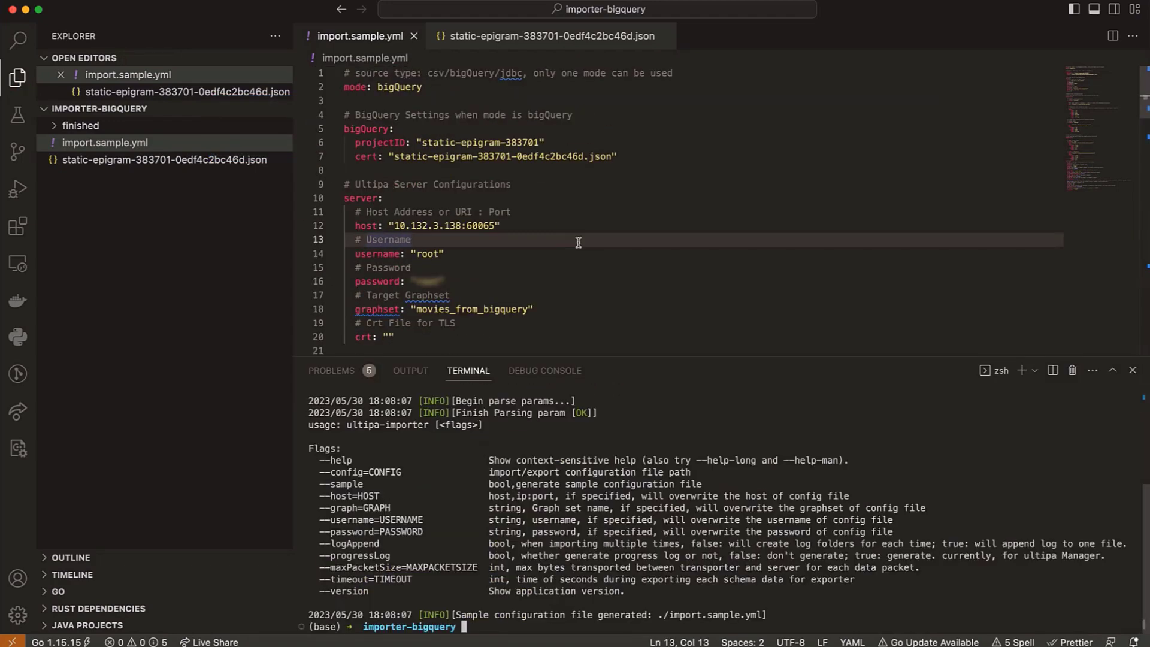
pyautogui.write('ultipa-importer --config')
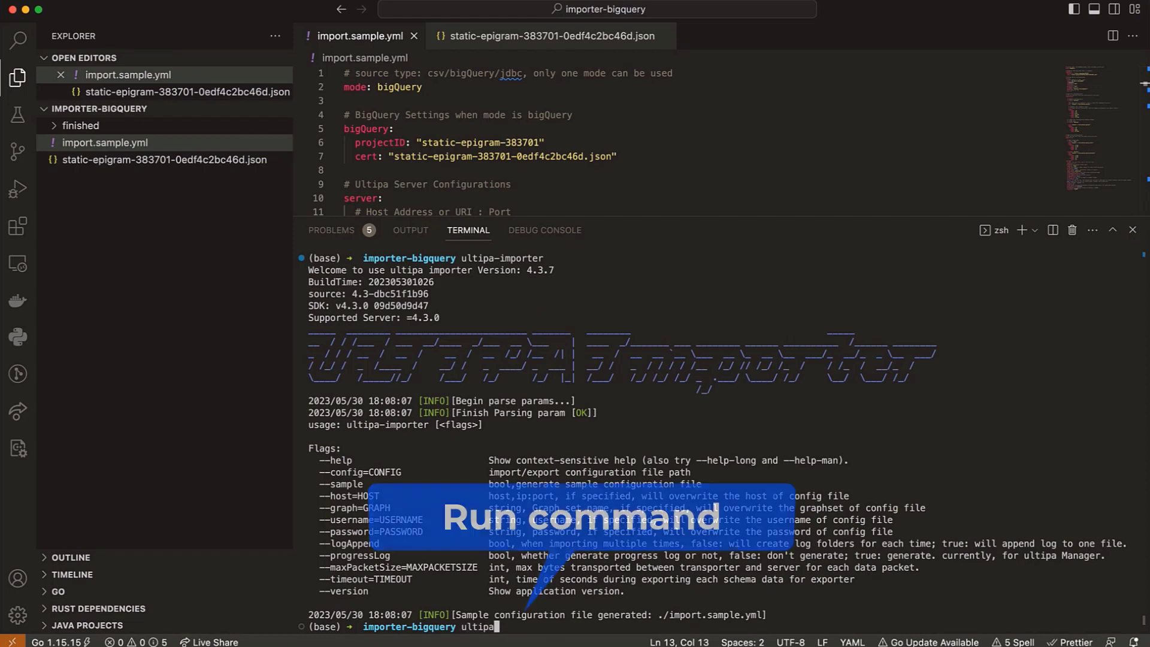
pyautogui.press('Tab')
pyautogui.press('Tab')
pyautogui.press('Tab')
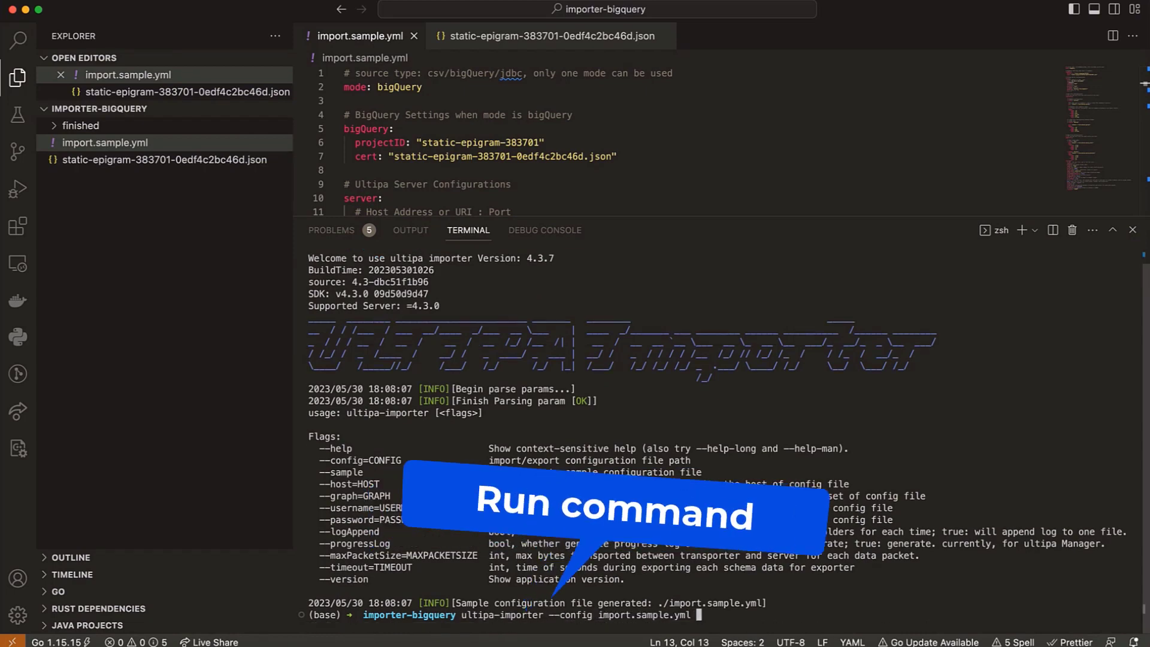
pyautogui.press('Return')
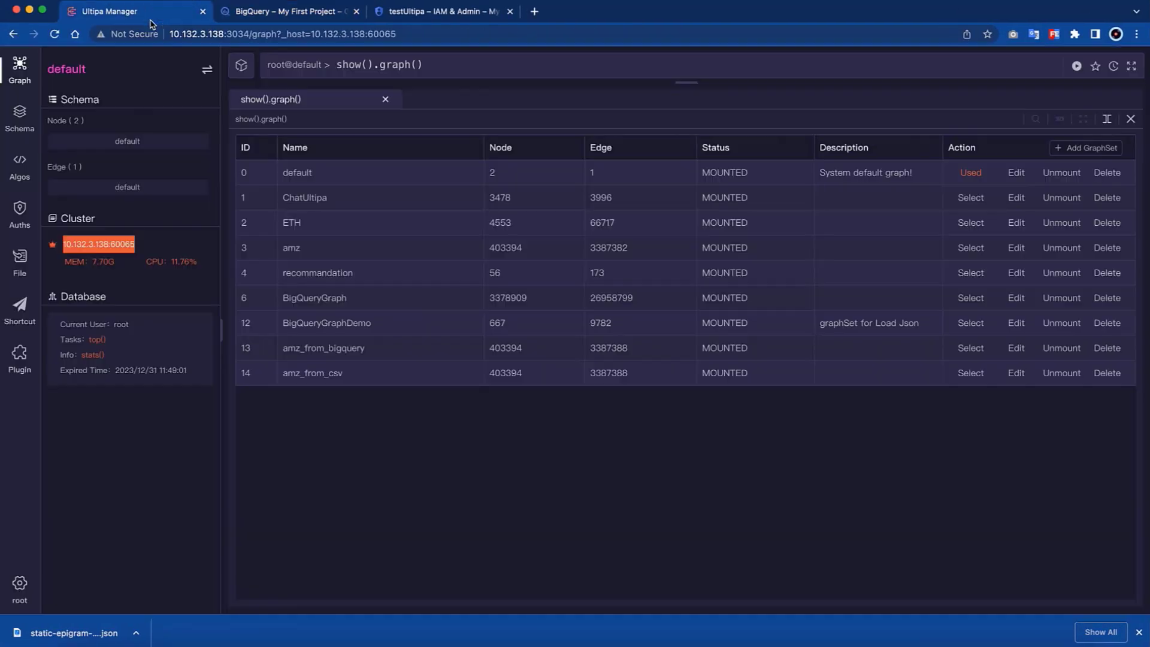
# - Switch to Ultipa Manager, rerun show().graph(), and select the movies_from_bigquery graphset
pyautogui.press('Return')
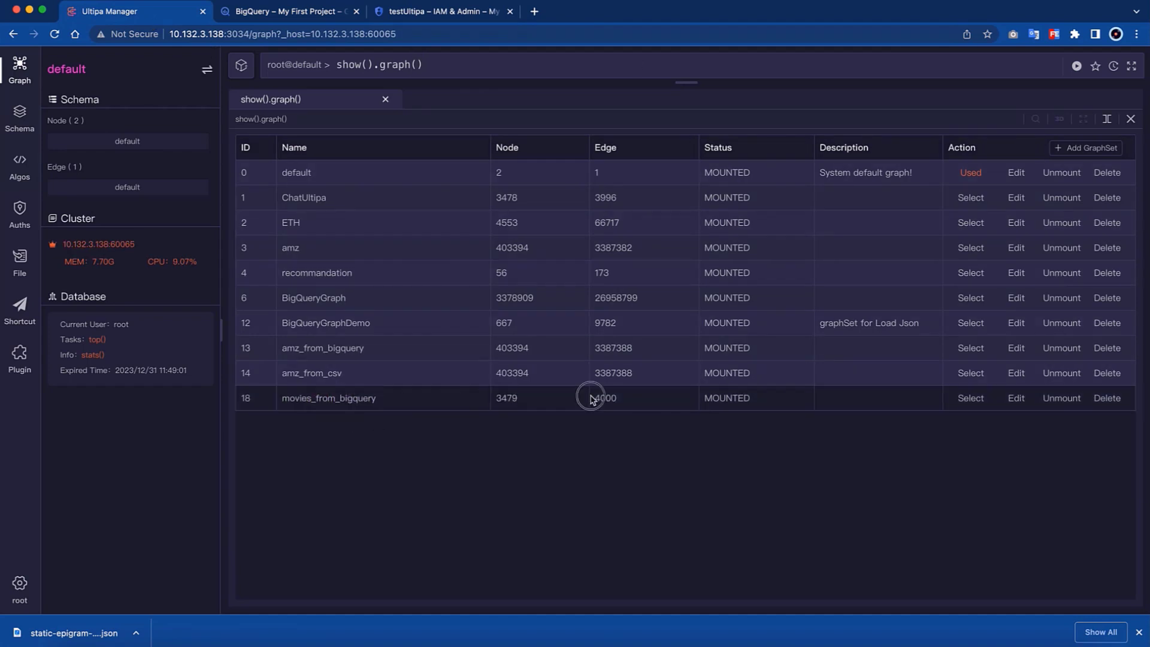
pyautogui.click(973, 400)
# - Query the graph with "n().e().n() as paths RETURN paths{*} LIMIT 10" and apply the Tree Layout to the displayed paths
pyautogui.click(500, 64)
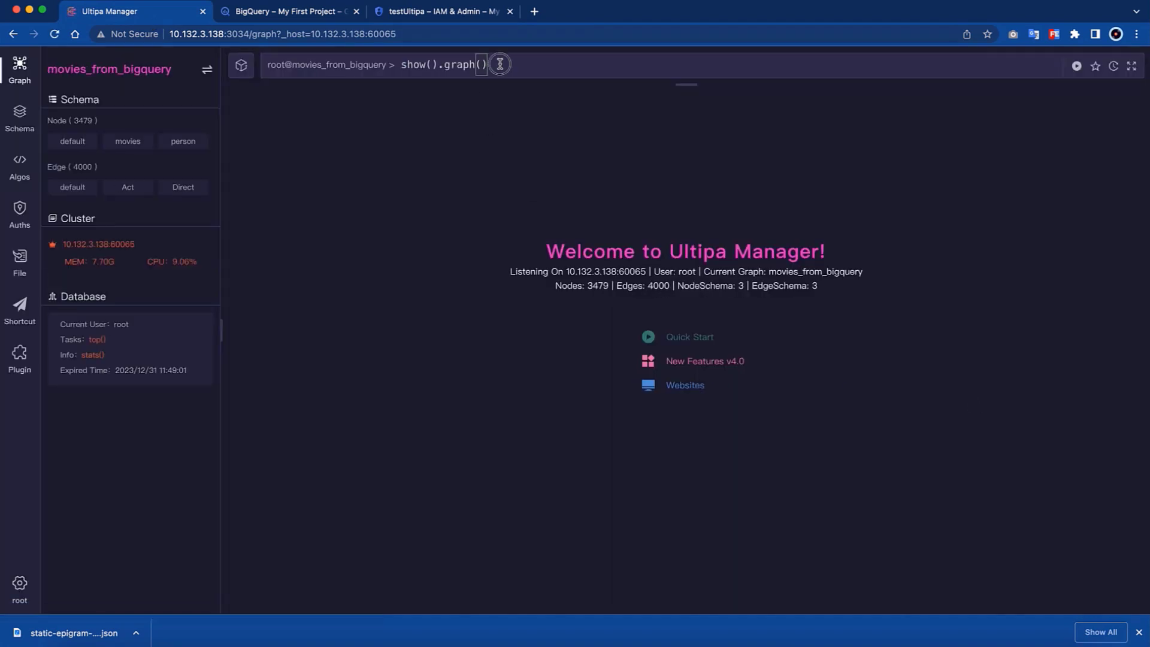
pyautogui.press('super+a')
pyautogui.press('BackSpace')
pyautogui.write('n().e().n() as paths RETURN pa')
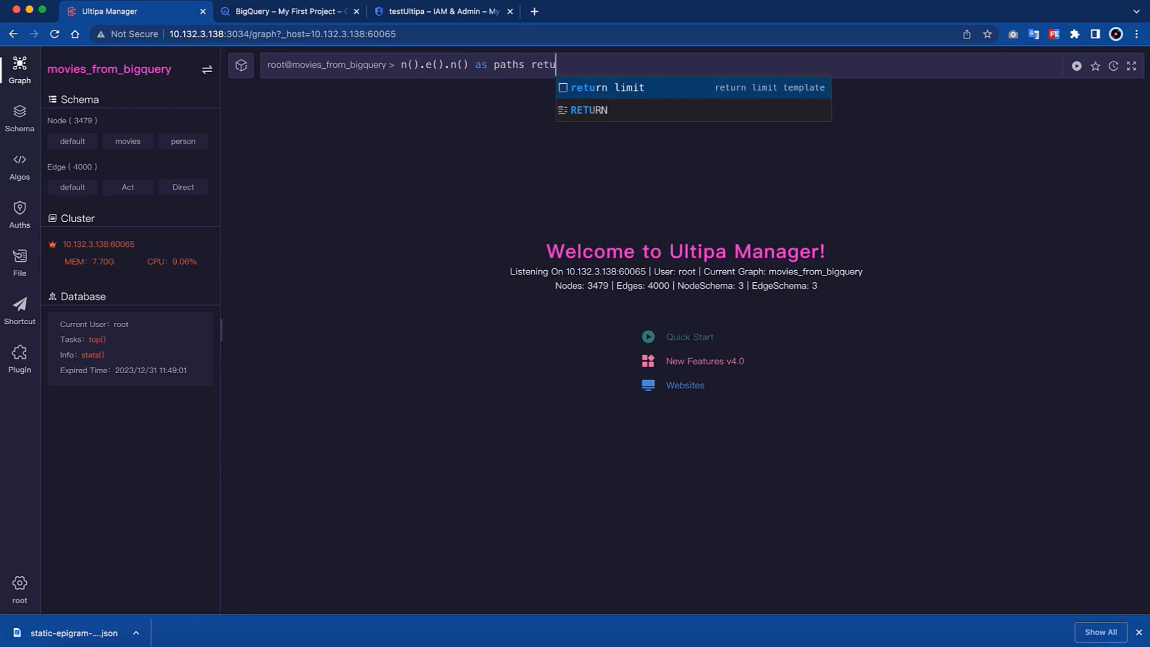
pyautogui.write('ths{*} LIMIT 10')
pyautogui.press('Return')
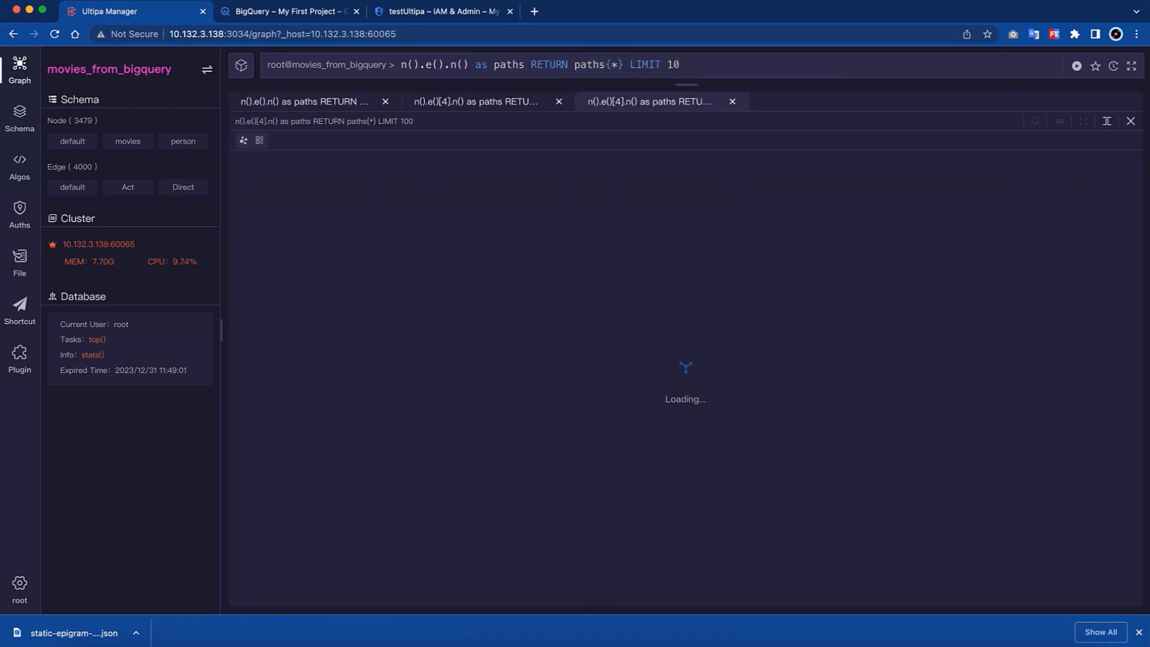
pyautogui.rightClick(967, 267)
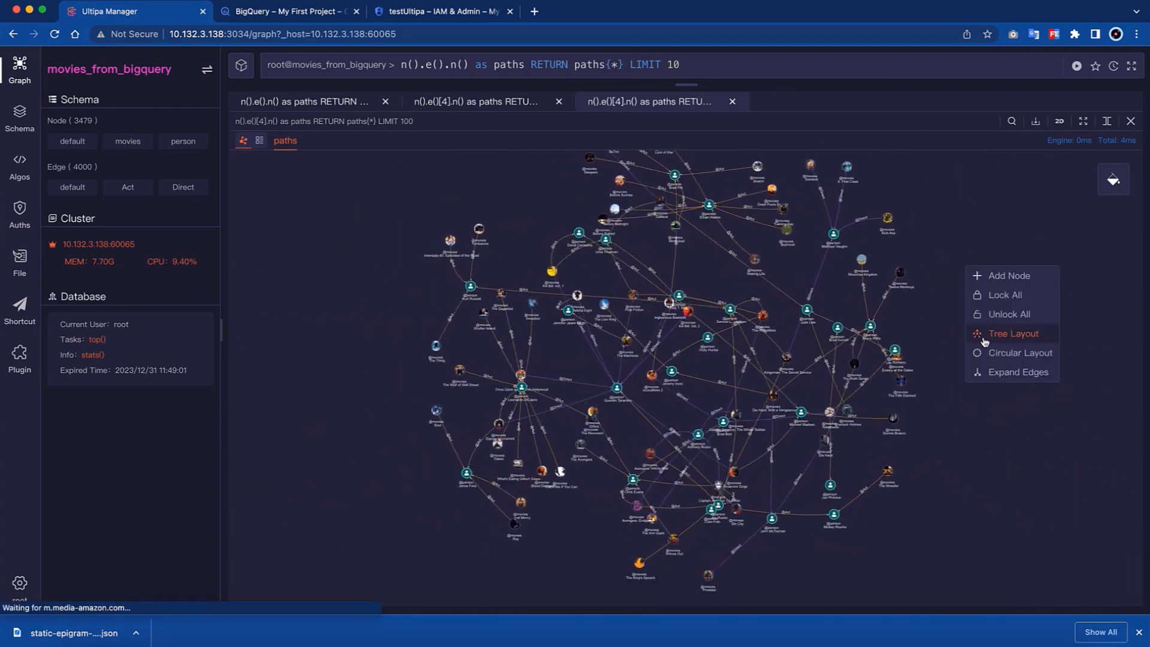
pyautogui.click(982, 334)
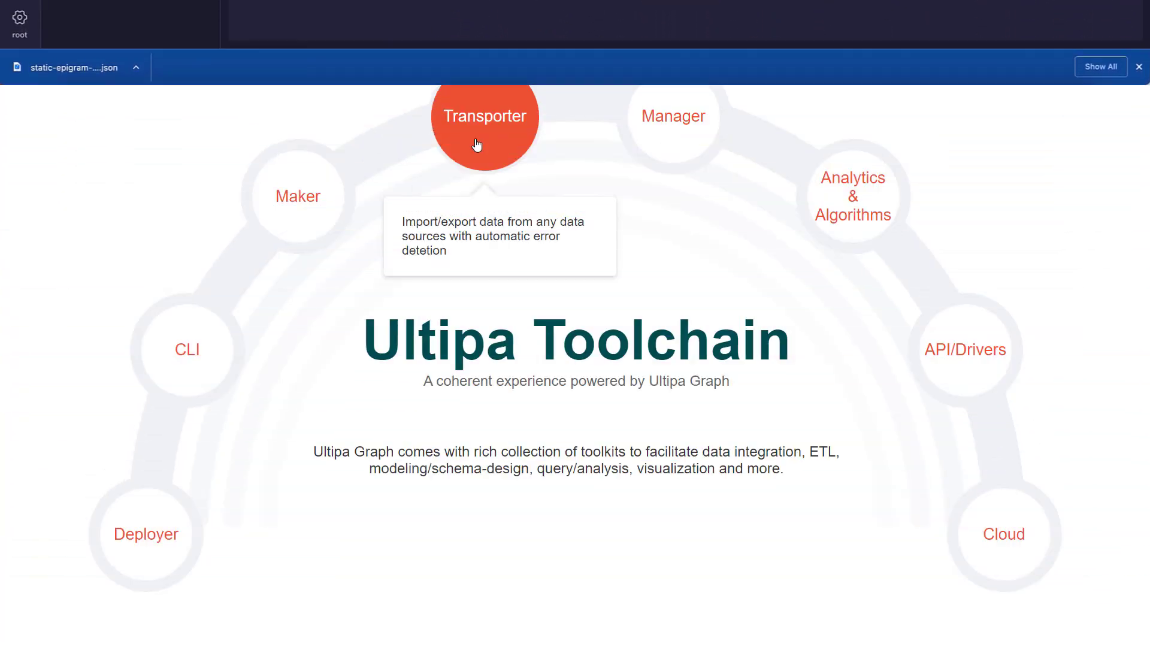
# - Switch to Ultipa Maker, sign in, and view the source types available for filtering the data source list
pyautogui.moveTo(306, 225)
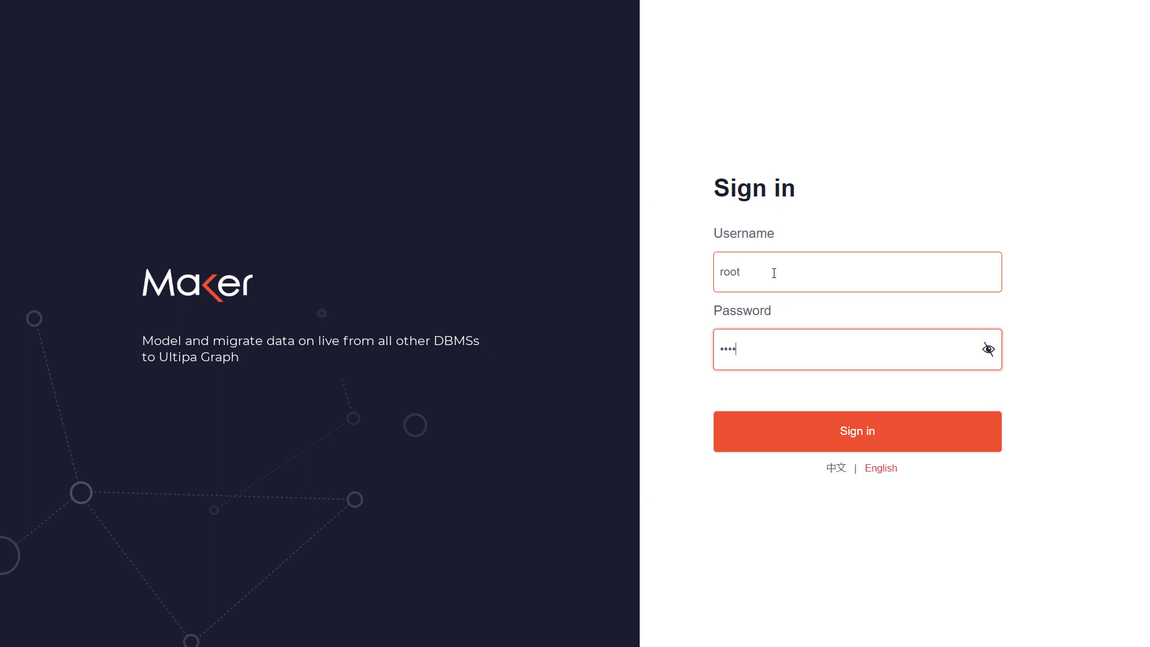
pyautogui.click(838, 431)
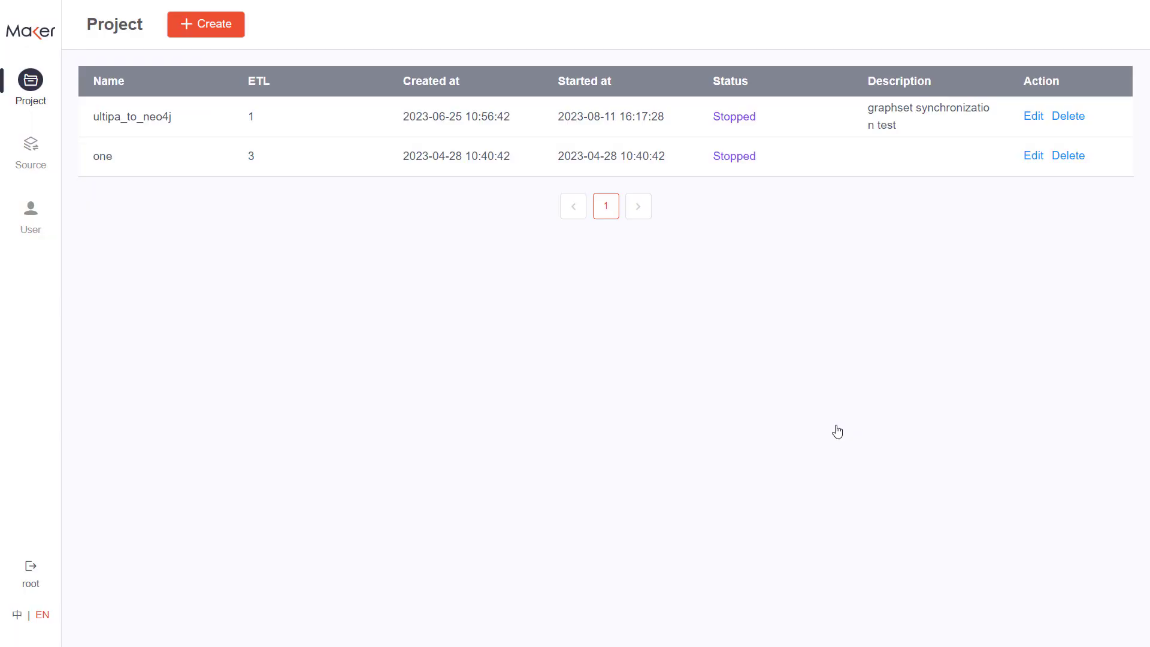
pyautogui.click(31, 149)
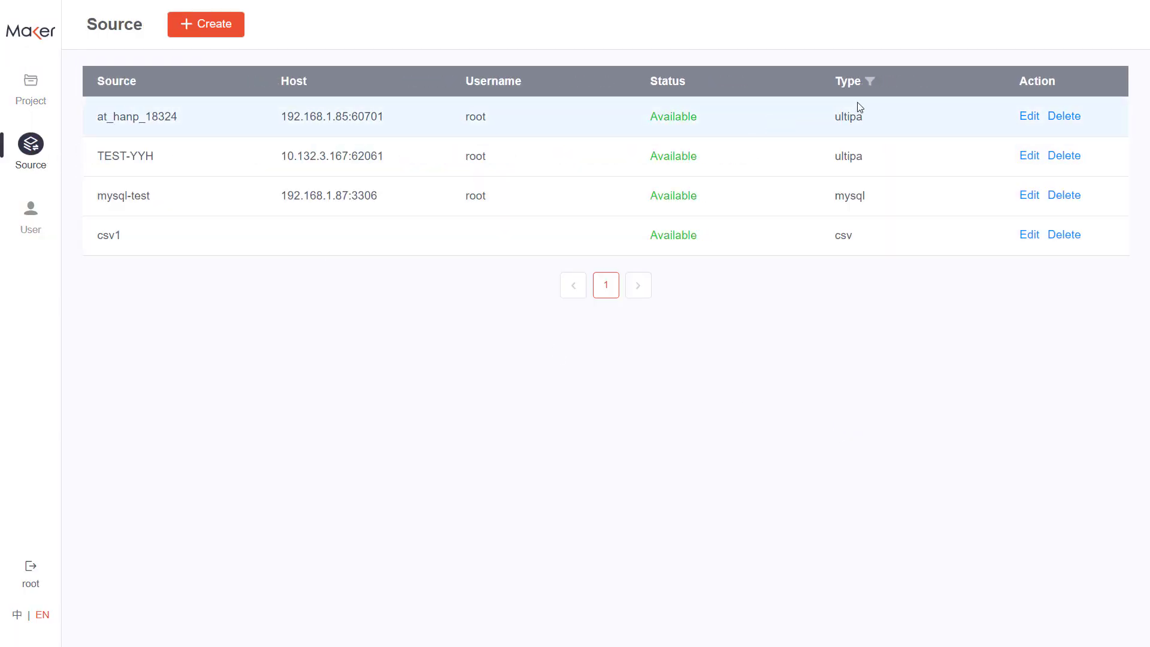
pyautogui.click(869, 83)
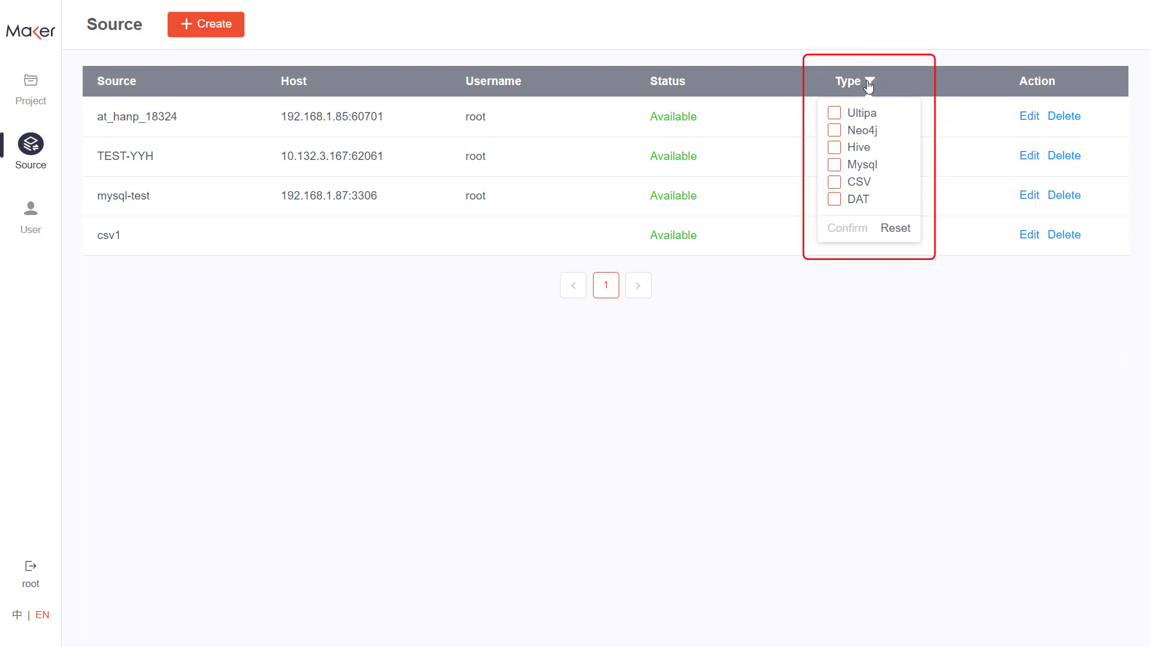
# - Create a new project named mysql_to_ultipa and save it
pyautogui.click(31, 96)
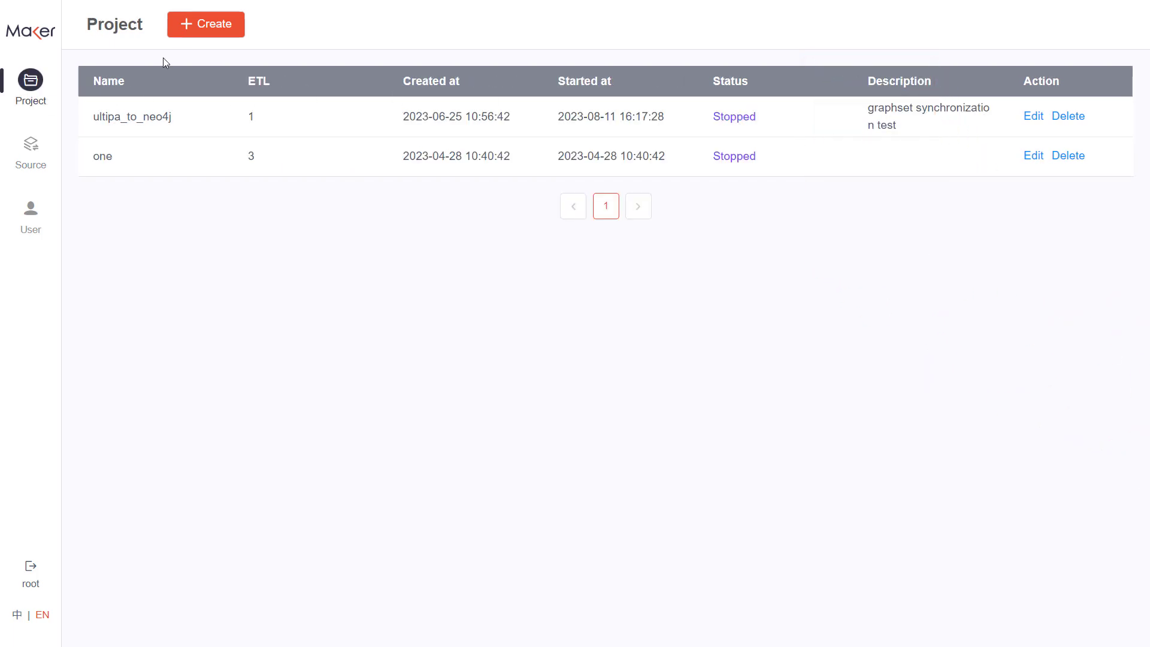
pyautogui.click(220, 29)
pyautogui.click(510, 258)
pyautogui.write('mysql')
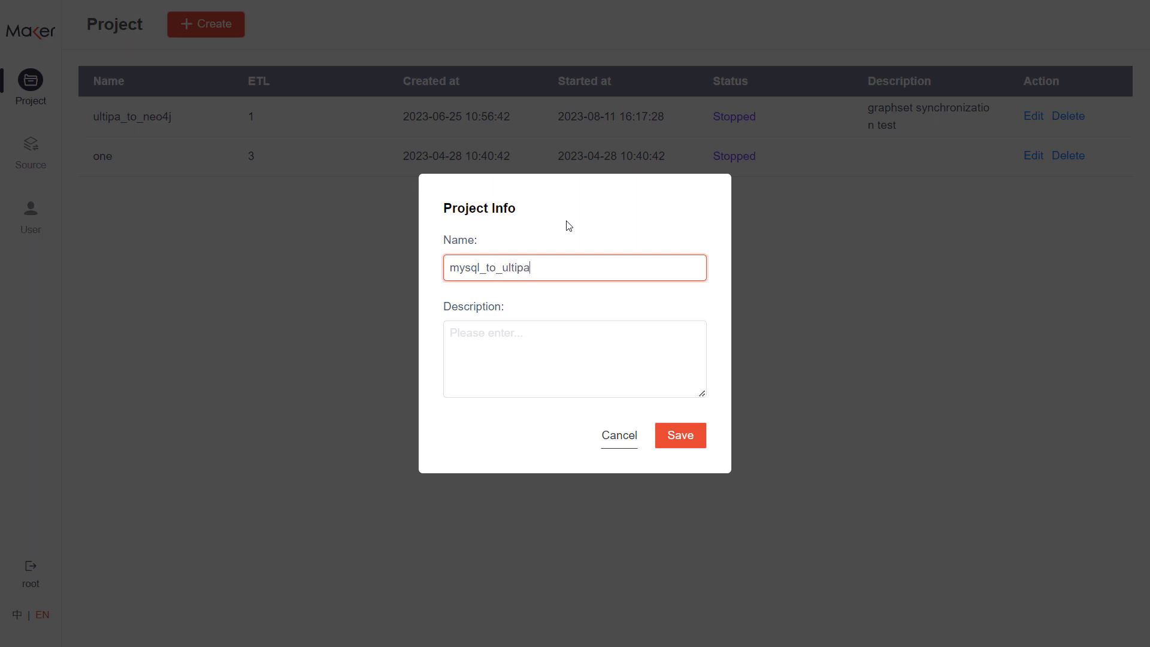
pyautogui.write('_to_ultipa')
pyautogui.click(685, 442)
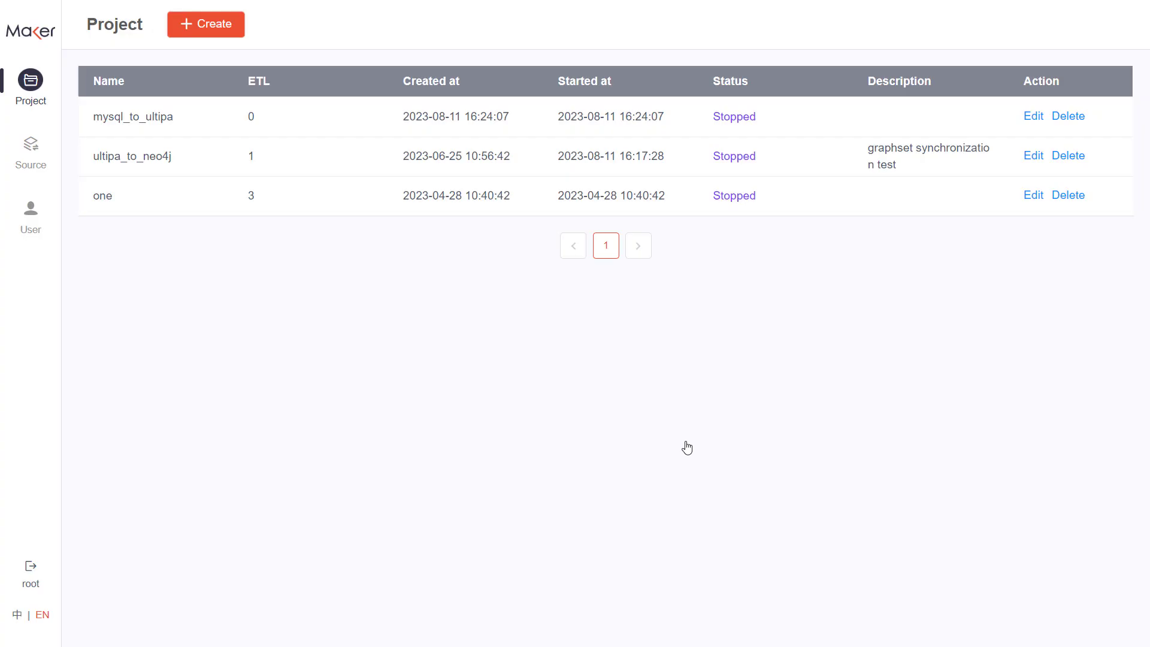
# - Open the mysql_to_ultipa project and create an ETL named "import human"
pyautogui.click(157, 117)
pyautogui.click(199, 136)
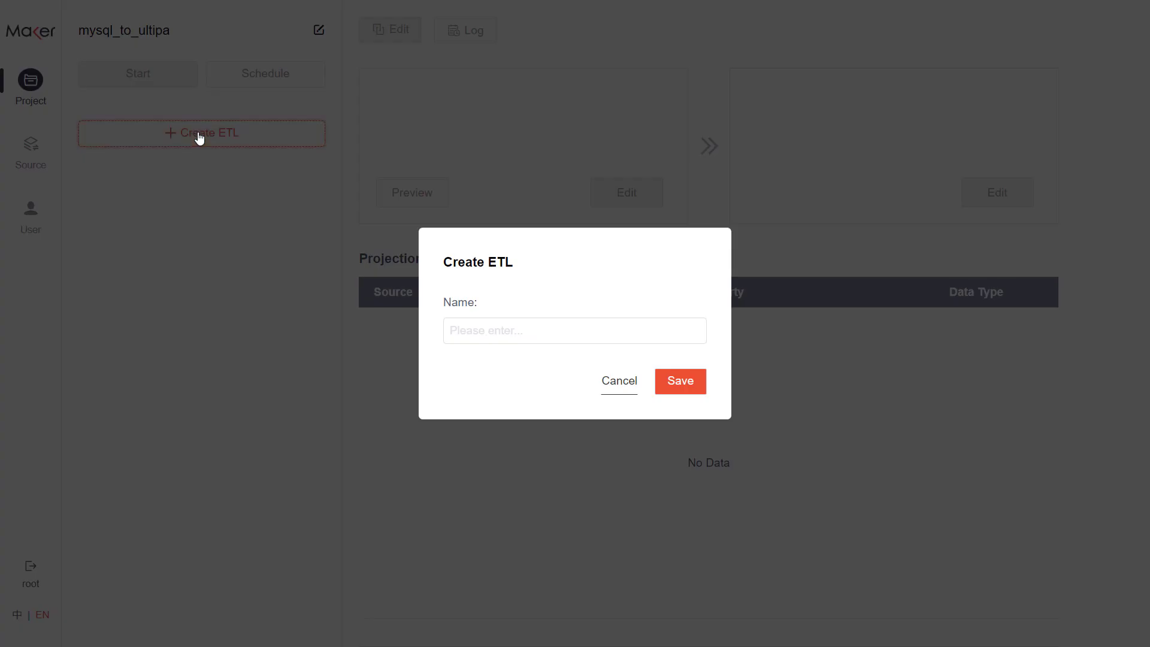
pyautogui.click(524, 324)
pyautogui.write('import human')
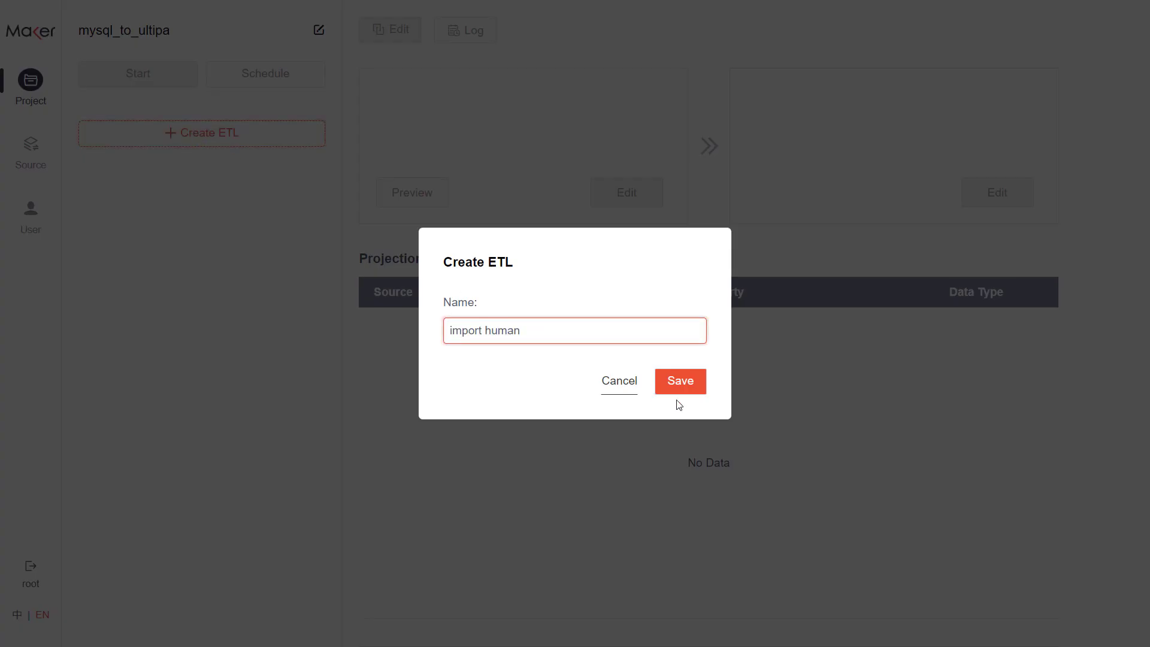
pyautogui.click(677, 385)
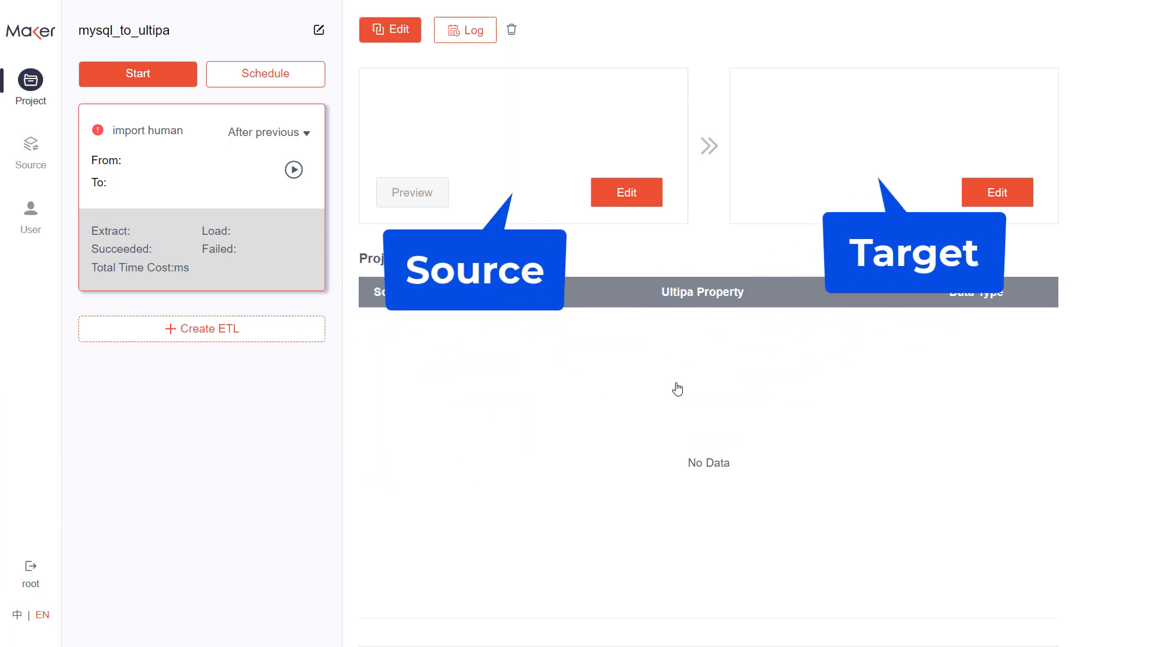
# - Set the ETL's source to mysql-test and its database to maker_test
pyautogui.click(636, 195)
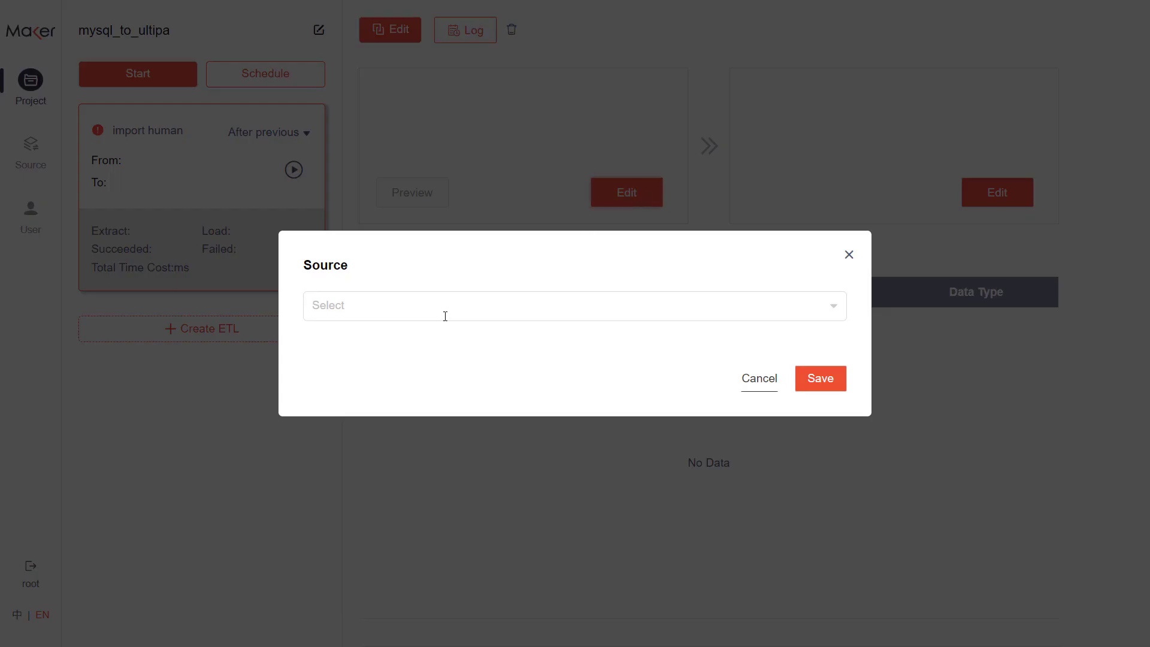
pyautogui.click(444, 317)
pyautogui.click(440, 351)
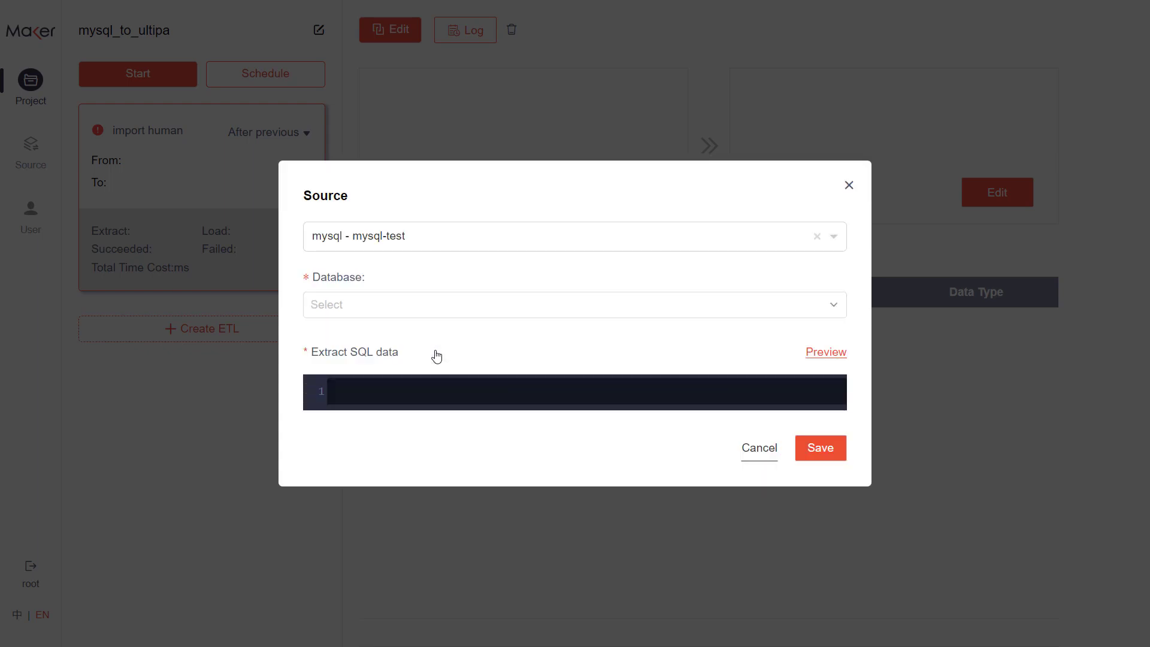
pyautogui.click(437, 304)
pyautogui.click(425, 444)
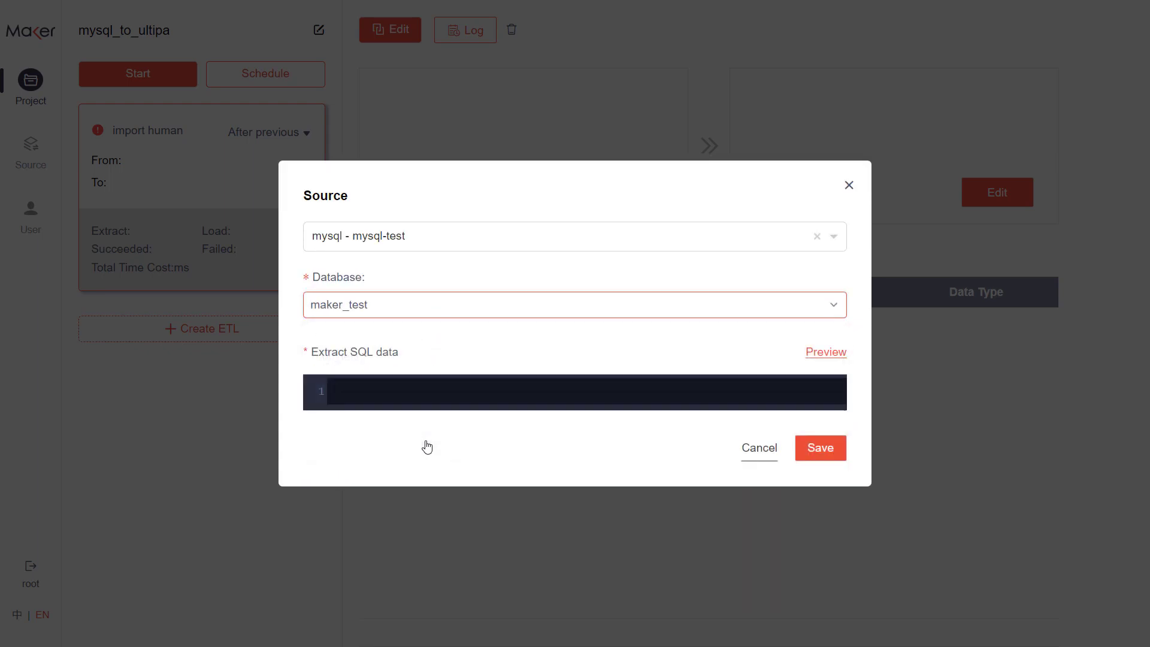
# - Enter an extraction query selecting _id and name from gongshang_node with a where condition, and save the source
pyautogui.write('select')
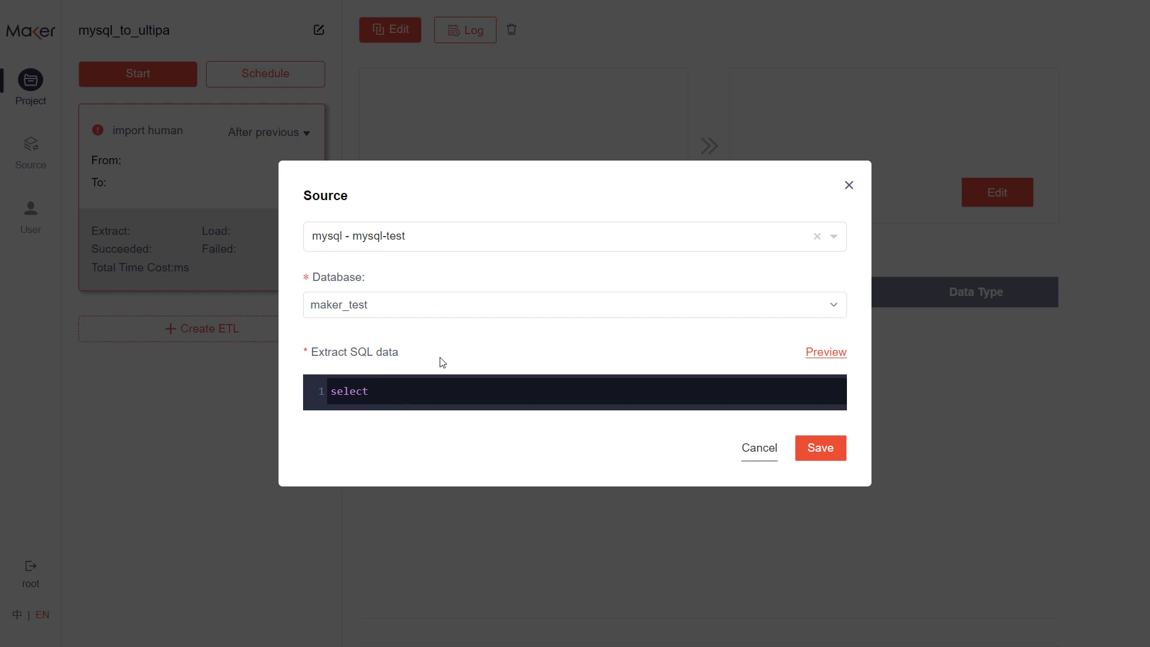
pyautogui.write(' _id, name from gongshang_')
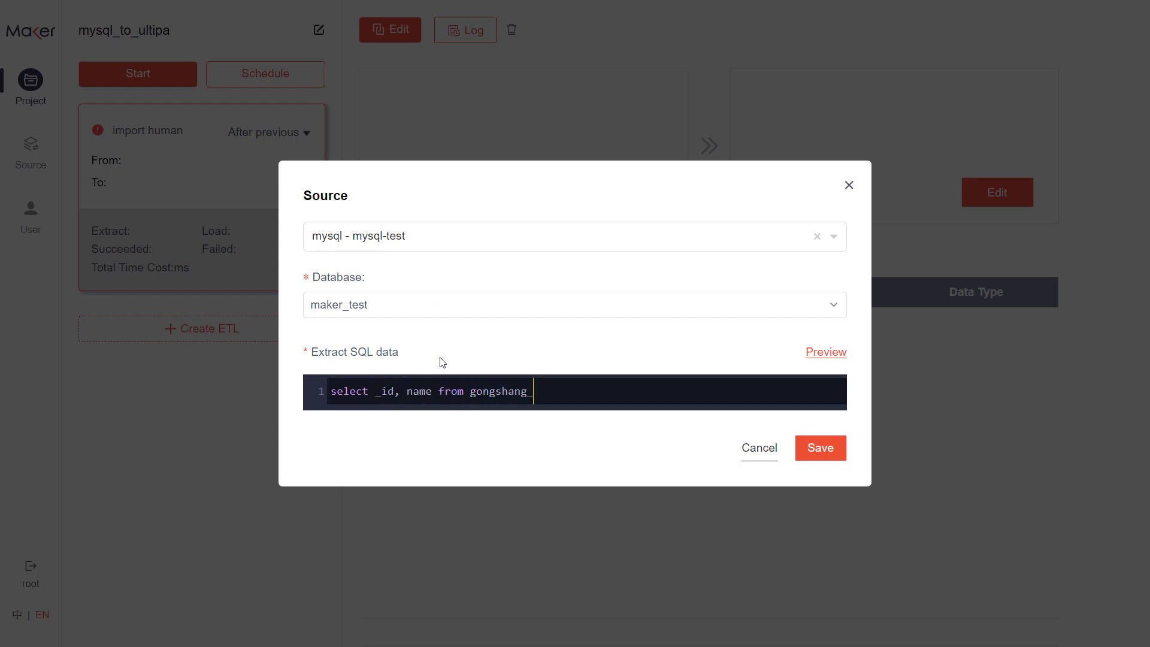
pyautogui.write('node where type = 1')
pyautogui.click(820, 449)
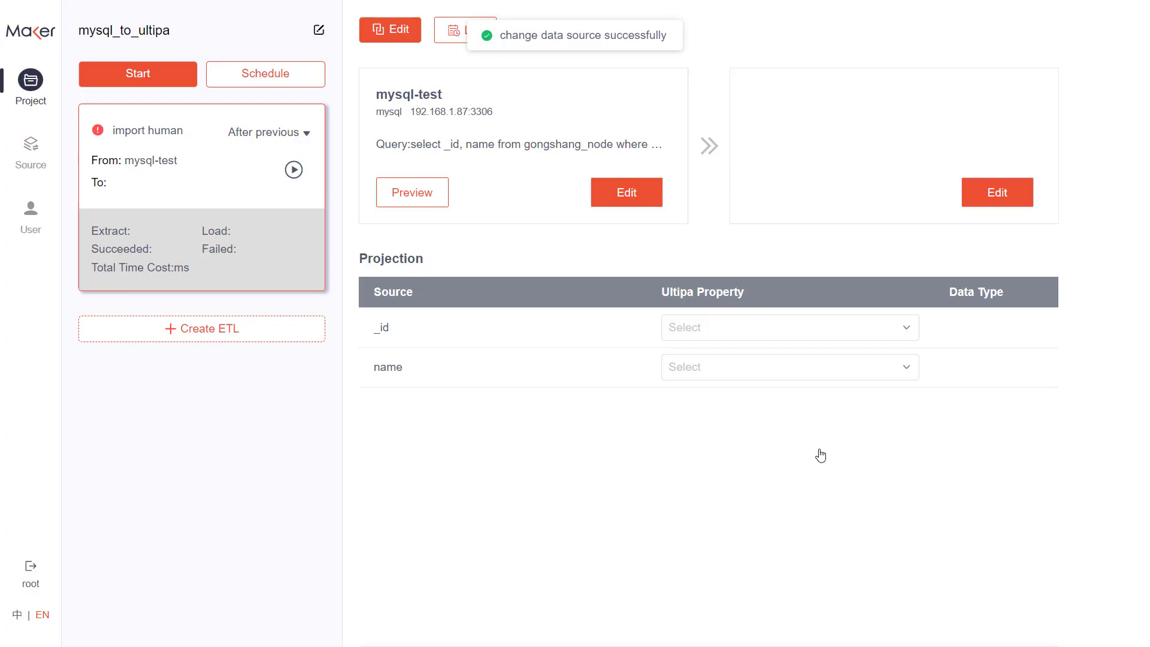
# - Set the load target to TEST-YYH with graphset gongshang_test and node schema human, and save it
pyautogui.click(1000, 192)
pyautogui.click(568, 321)
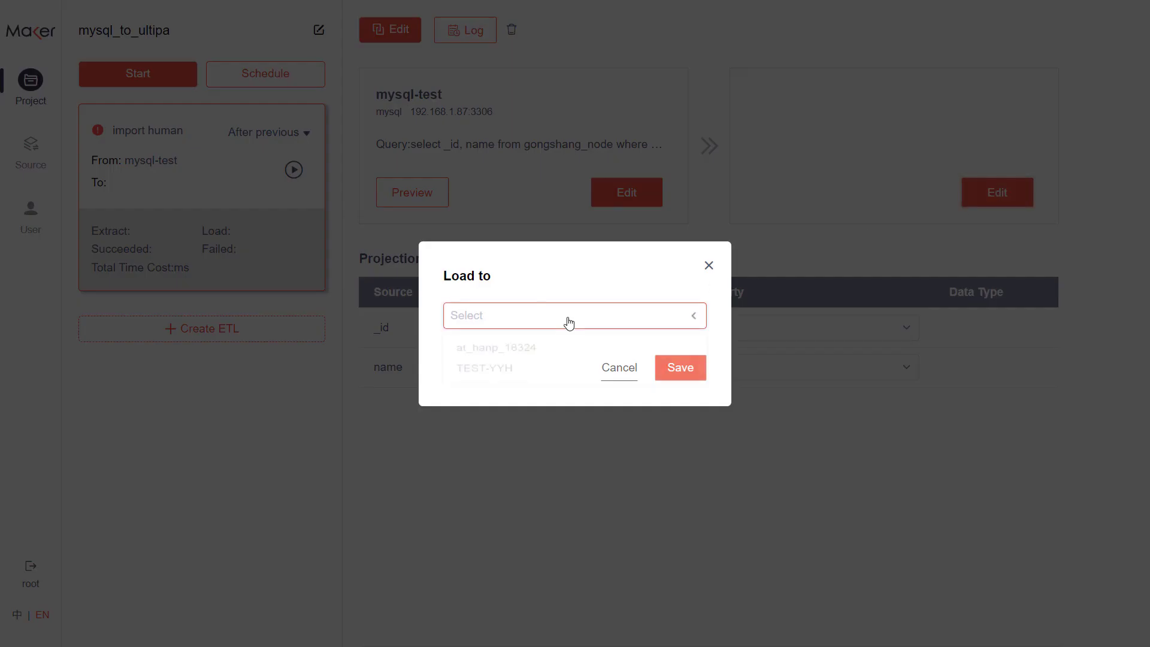
pyautogui.click(543, 374)
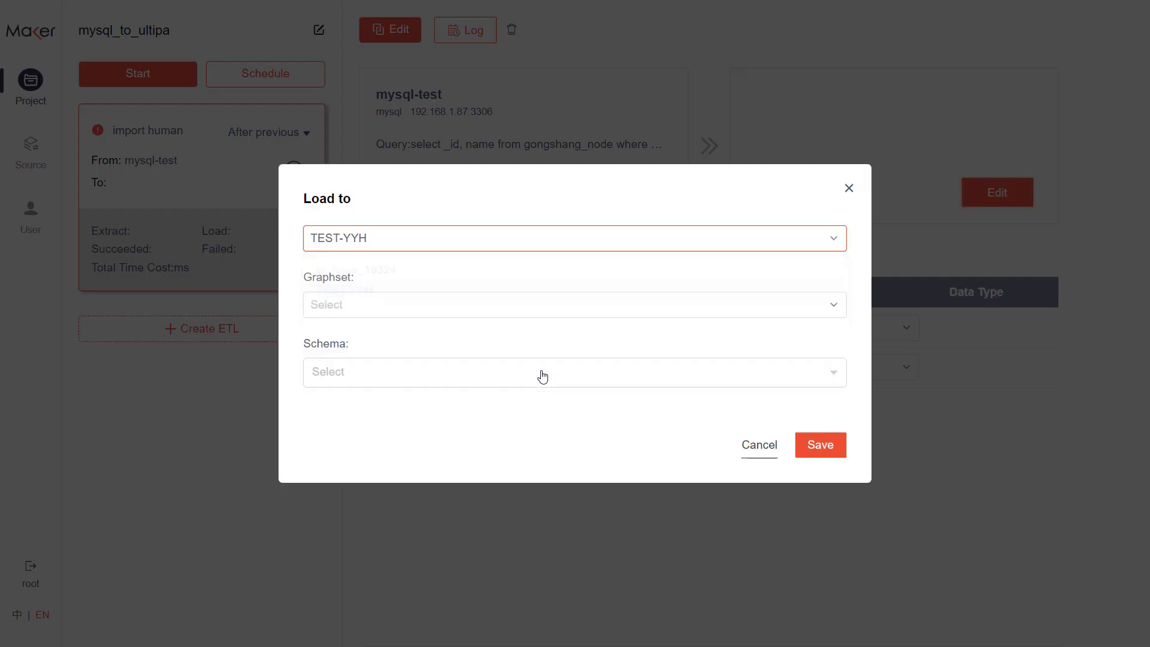
pyautogui.click(532, 312)
pyautogui.click(497, 396)
pyautogui.click(481, 368)
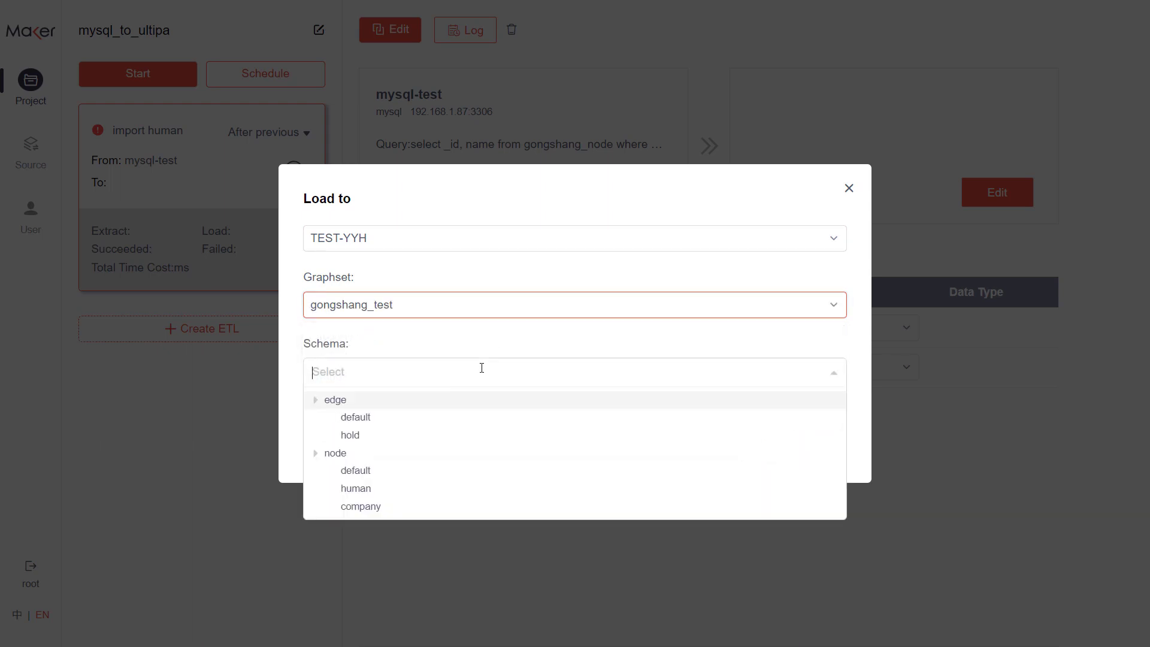
pyautogui.click(449, 491)
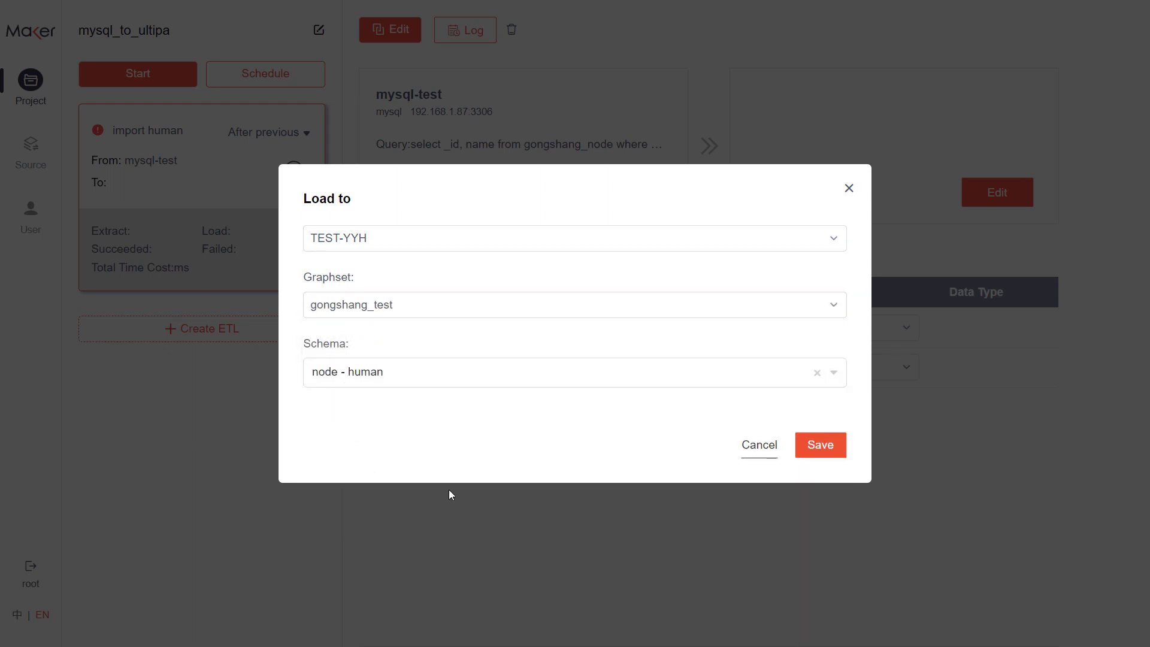
pyautogui.click(811, 450)
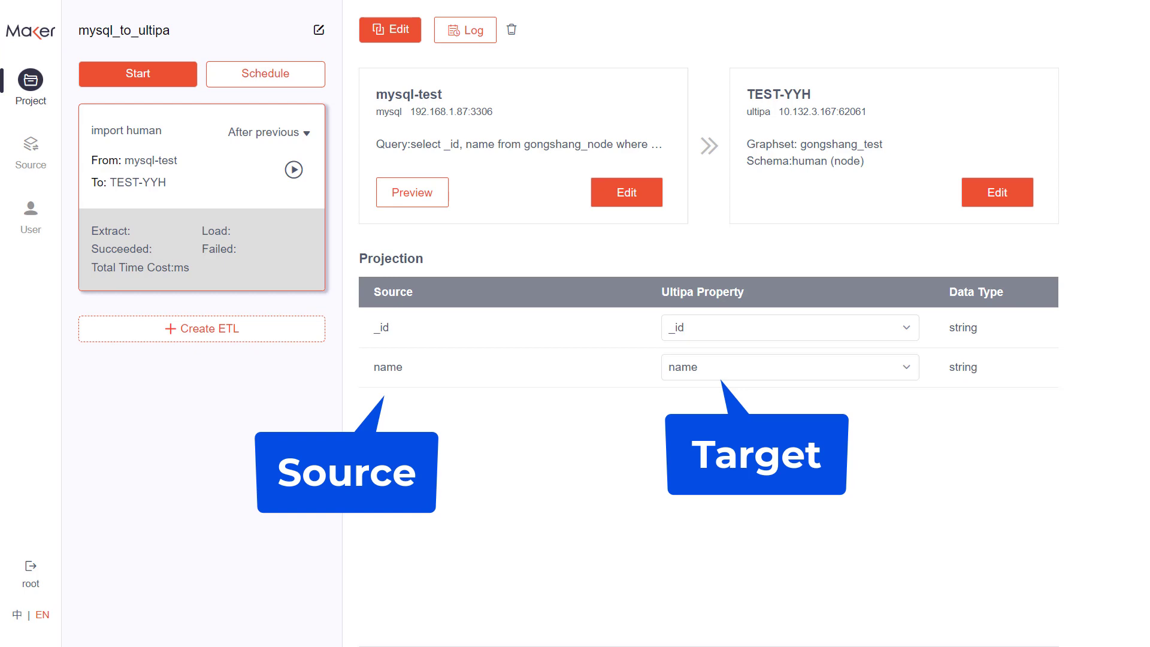
# - Create a second ETL in the project named "import company"
pyautogui.click(269, 333)
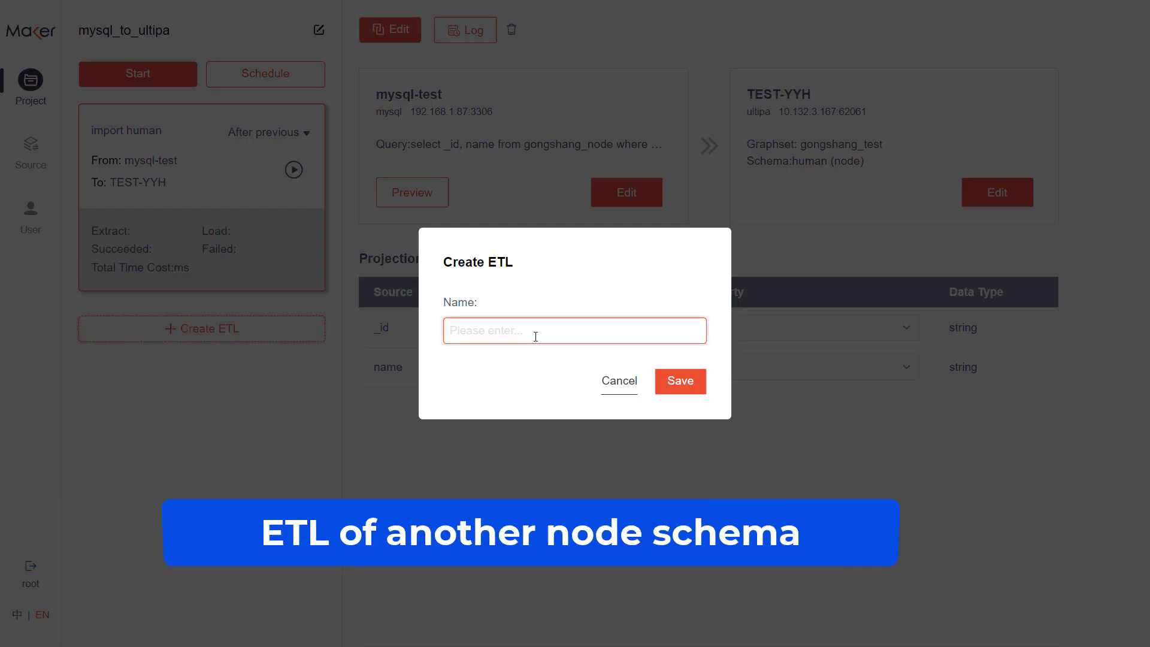
pyautogui.write('import ')
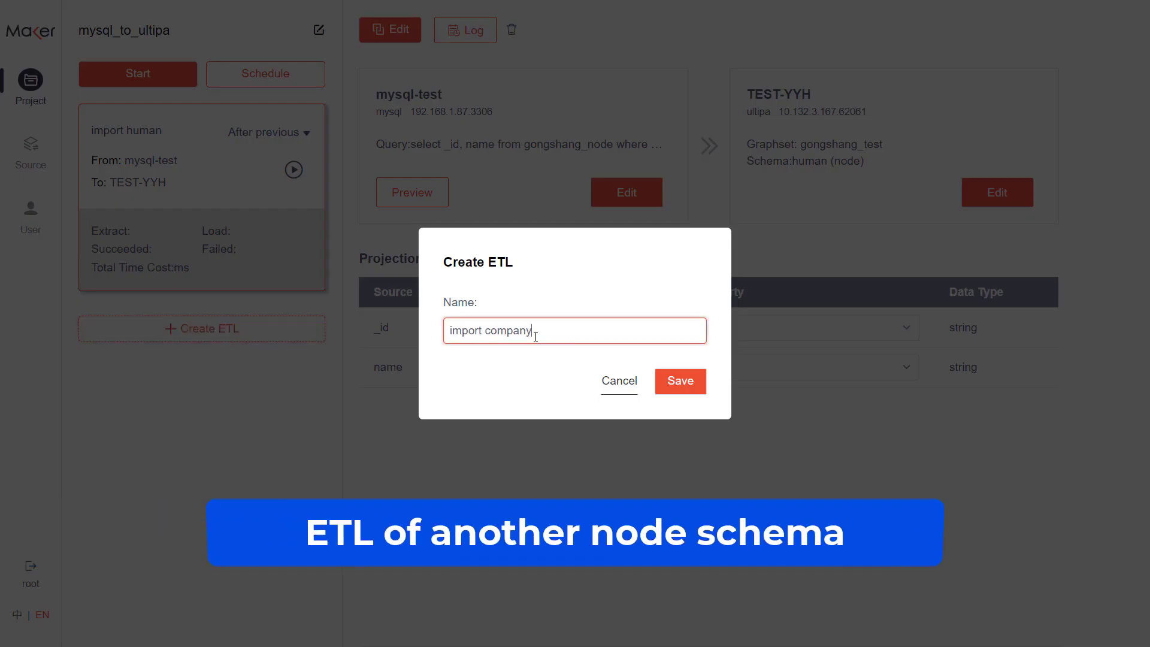
pyautogui.write('company')
pyautogui.click(681, 381)
# - Set the import company ETL's source to mysql-test and its database to maker_test
pyautogui.click(626, 193)
pyautogui.click(555, 307)
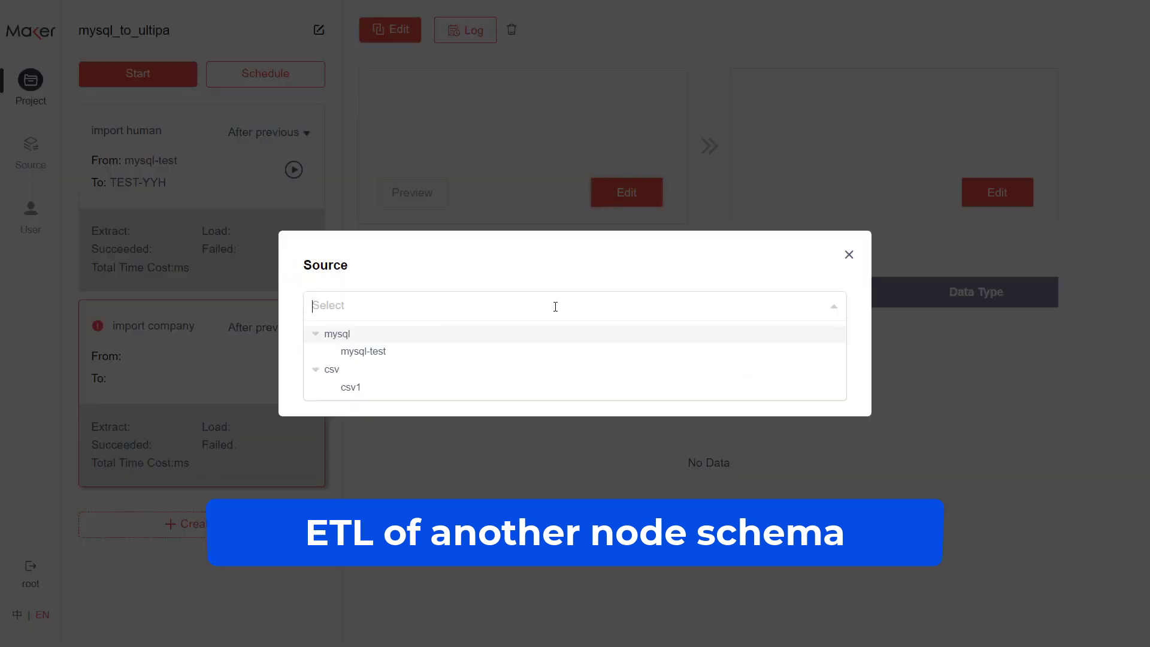
pyautogui.click(506, 351)
pyautogui.click(507, 309)
pyautogui.click(475, 437)
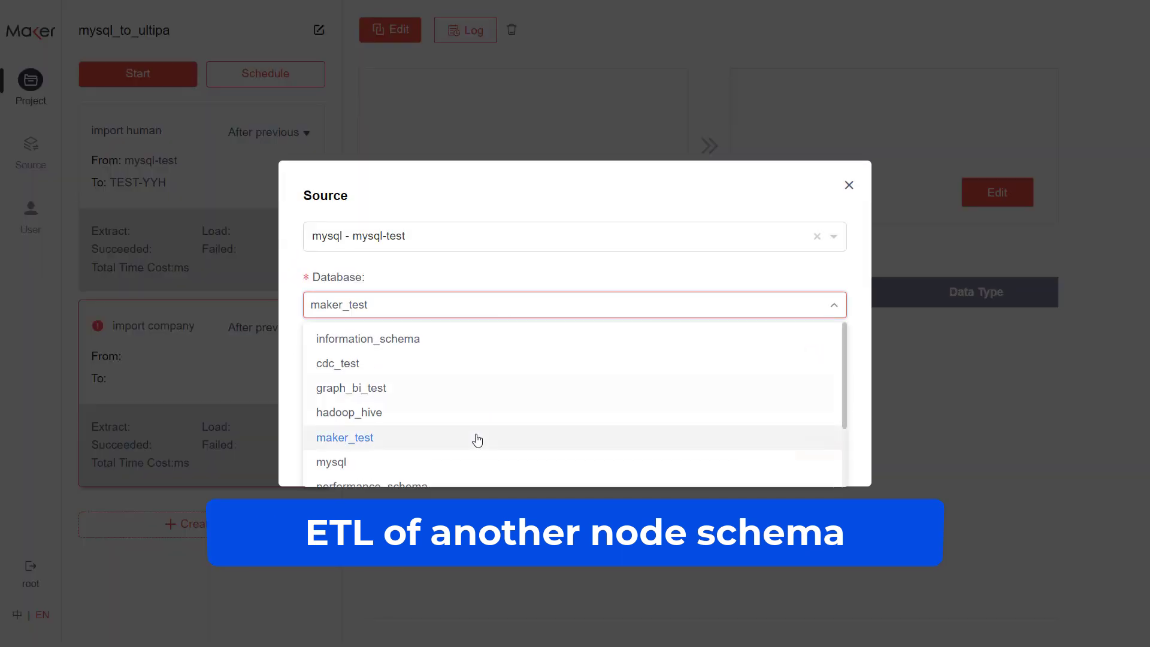
# - Enter an extraction query selecting _id and name from gongshang_node with a where condition on type, and save the company ETL's source
pyautogui.write('select _i')
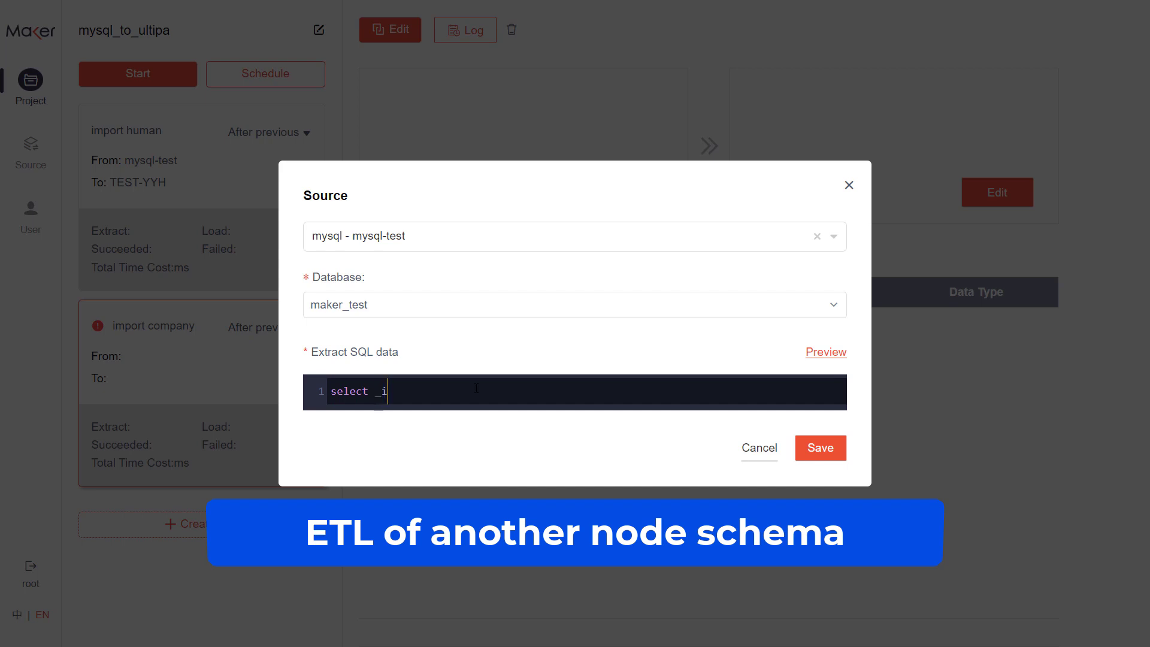
pyautogui.write('d, name from gongshang_node')
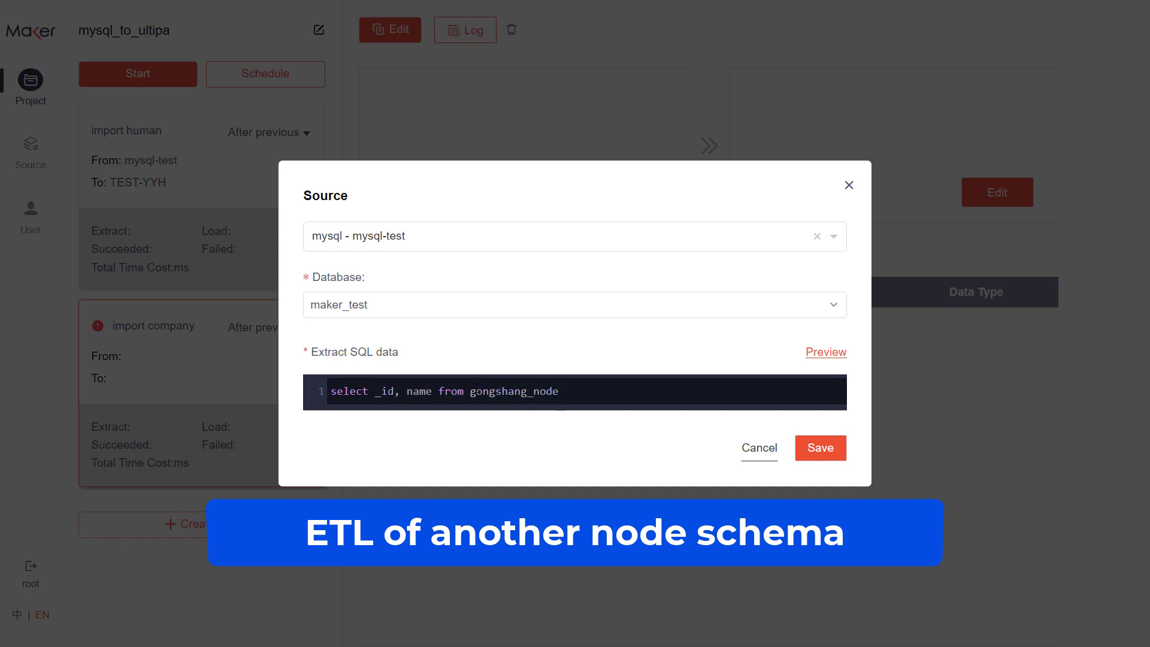
pyautogui.write(' where type = 3')
pyautogui.click(821, 447)
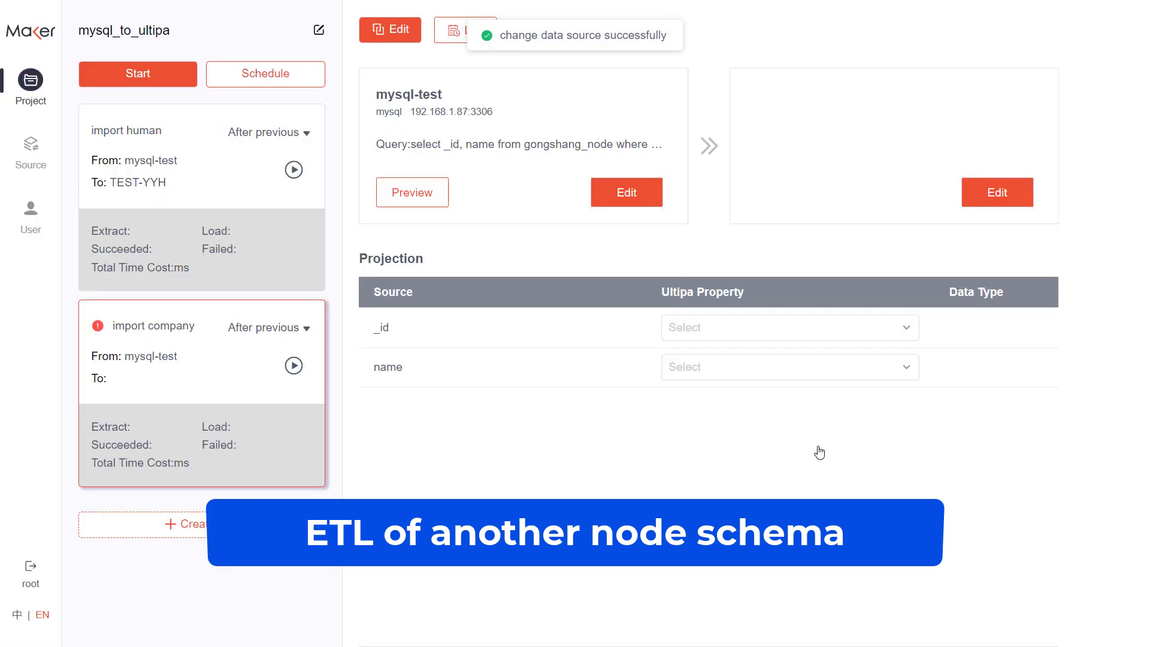
# - Set the company ETL's load target to TEST-YYH with graphset gongshang_test and node schema company, and save it
pyautogui.click(997, 192)
pyautogui.click(568, 316)
pyautogui.click(518, 376)
pyautogui.click(510, 306)
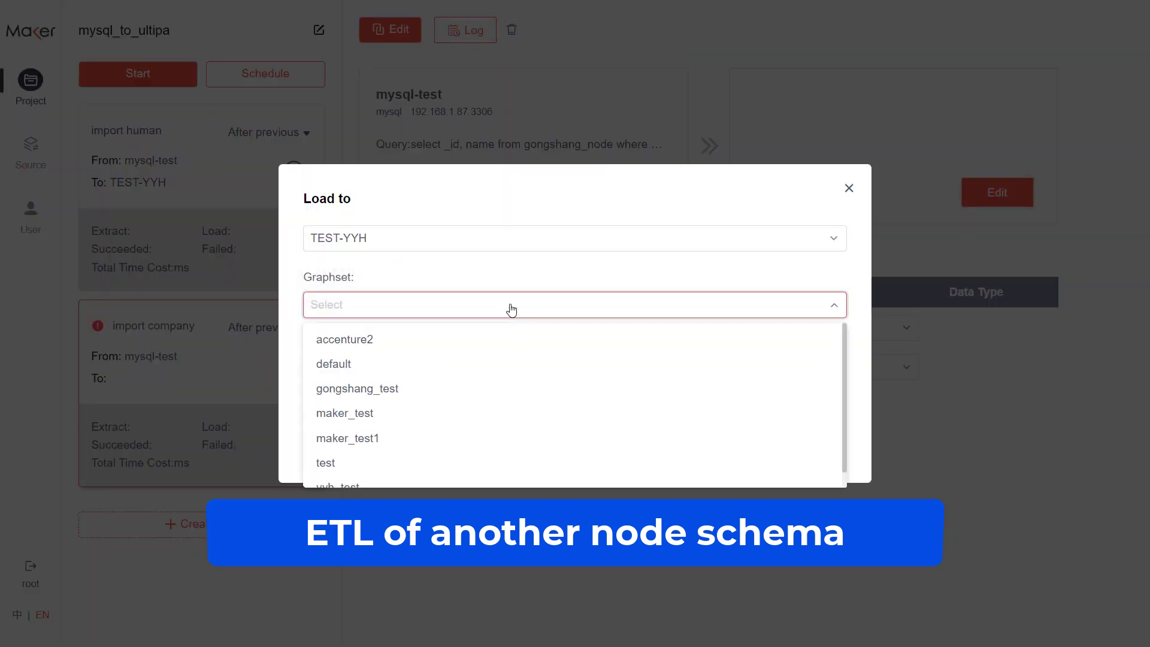
pyautogui.click(415, 390)
pyautogui.click(418, 370)
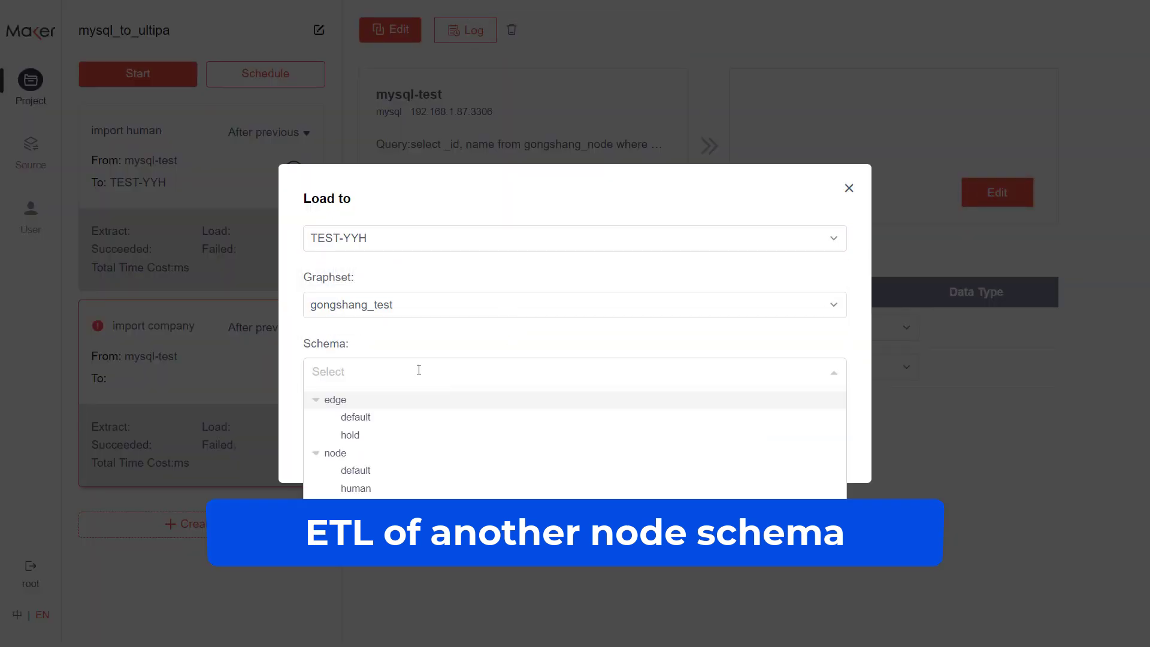
pyautogui.click(381, 507)
pyautogui.click(816, 448)
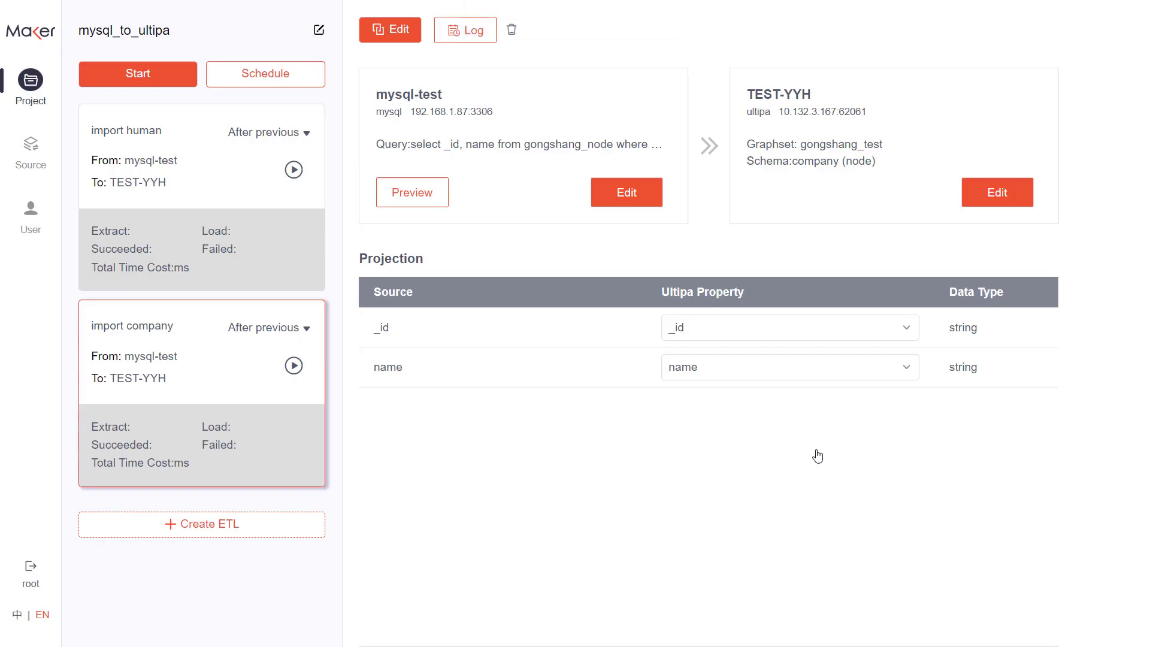
# - Create a third ETL in the project named "import holdings"
pyautogui.click(300, 525)
pyautogui.click(553, 333)
pyautogui.write('import holdings')
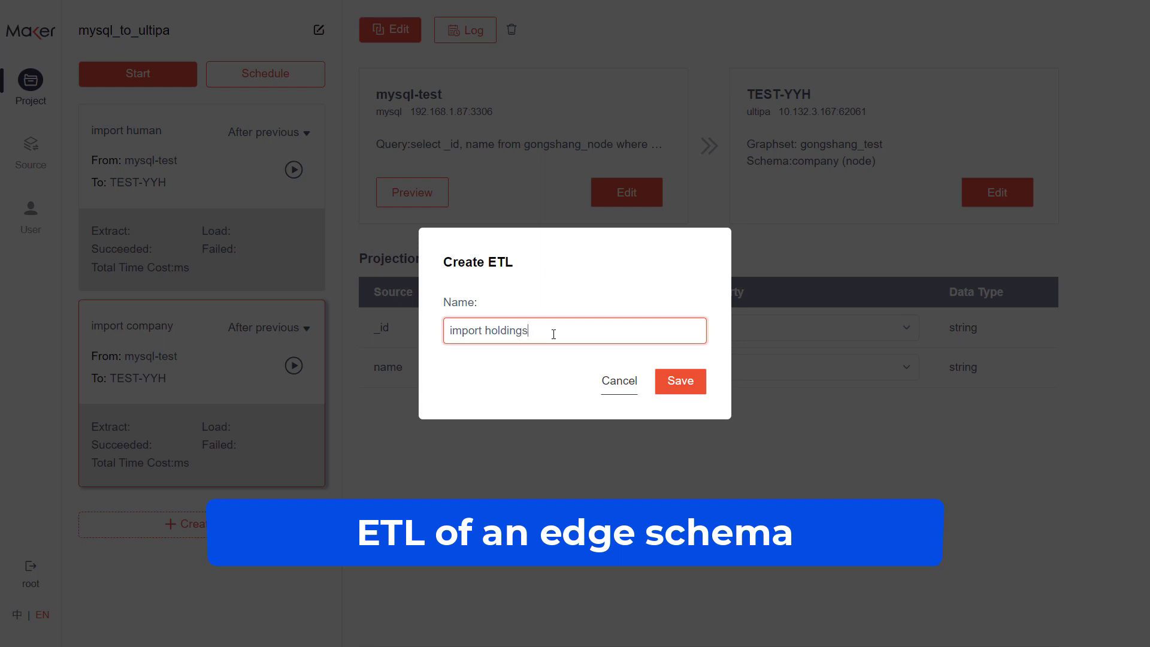
pyautogui.click(686, 391)
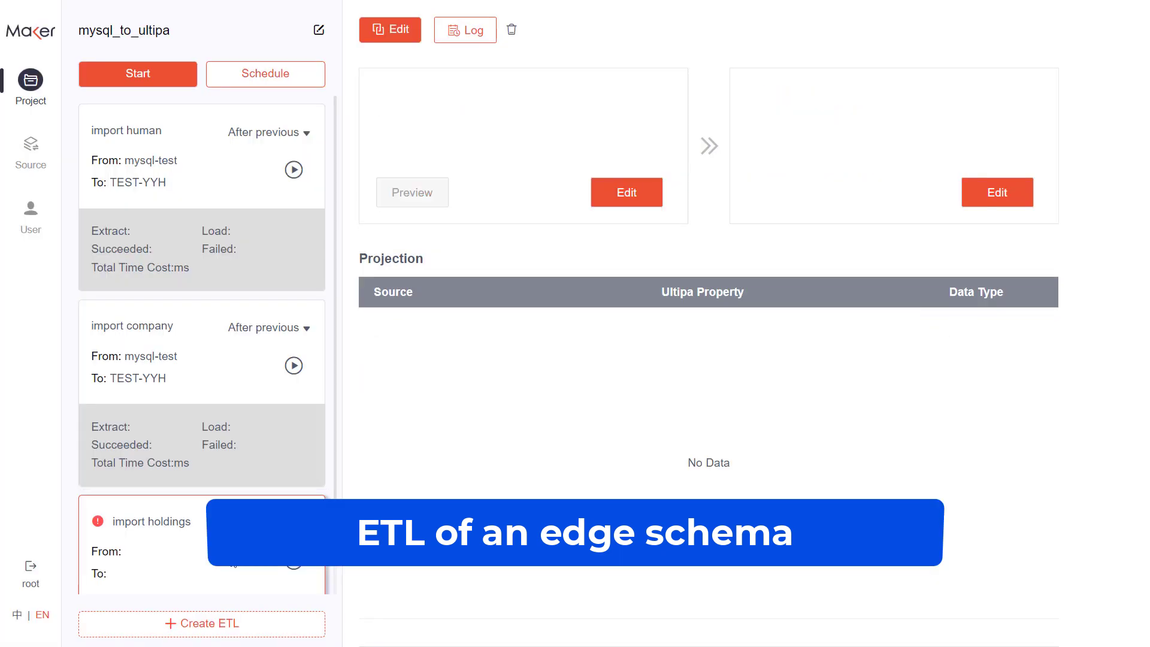
# - Choose mysql-test as the import holdings ETL's source, with maker_test as its database
pyautogui.click(616, 197)
pyautogui.click(670, 298)
pyautogui.click(390, 353)
pyautogui.click(429, 301)
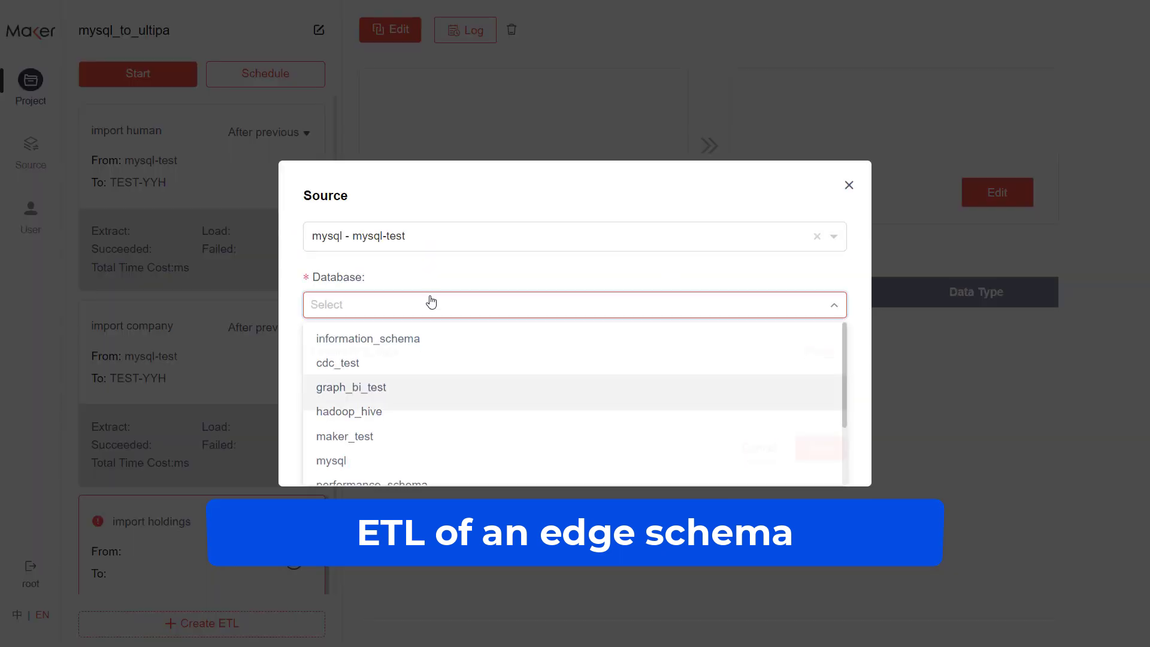
pyautogui.click(397, 436)
# - Enter the extraction query select _from, _to, shareInt from gongshang_edge where type = "HOLDER", and save the source
pyautogui.click(414, 388)
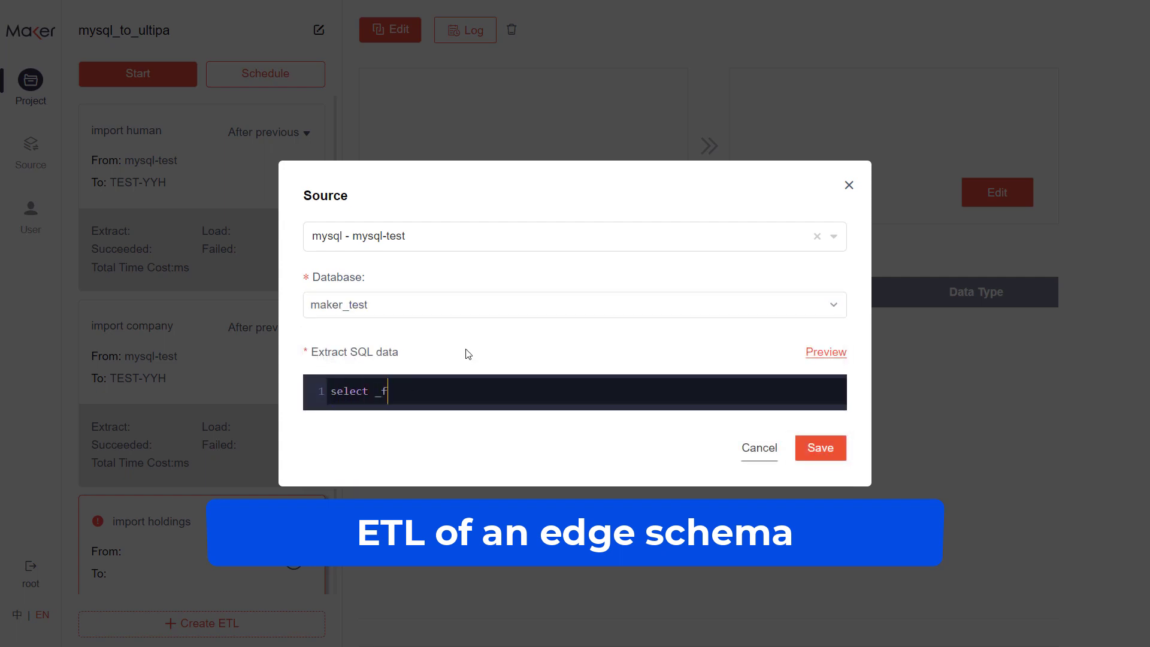
pyautogui.write('select _from, _to, shareInt from gongshang_edge where type = "HOLDER')
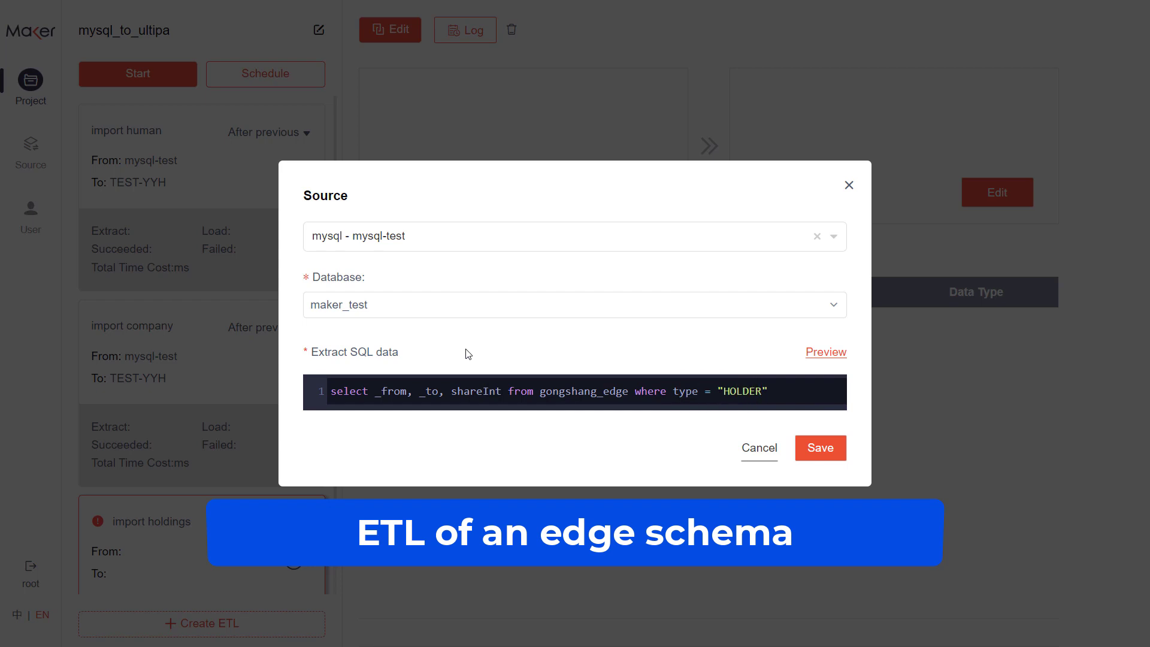
pyautogui.click(818, 449)
# - Set the holdings ETL's load target to TEST-YYH with graphset gongshang_test and edge schema hold, and save it
pyautogui.click(1000, 194)
pyautogui.click(517, 322)
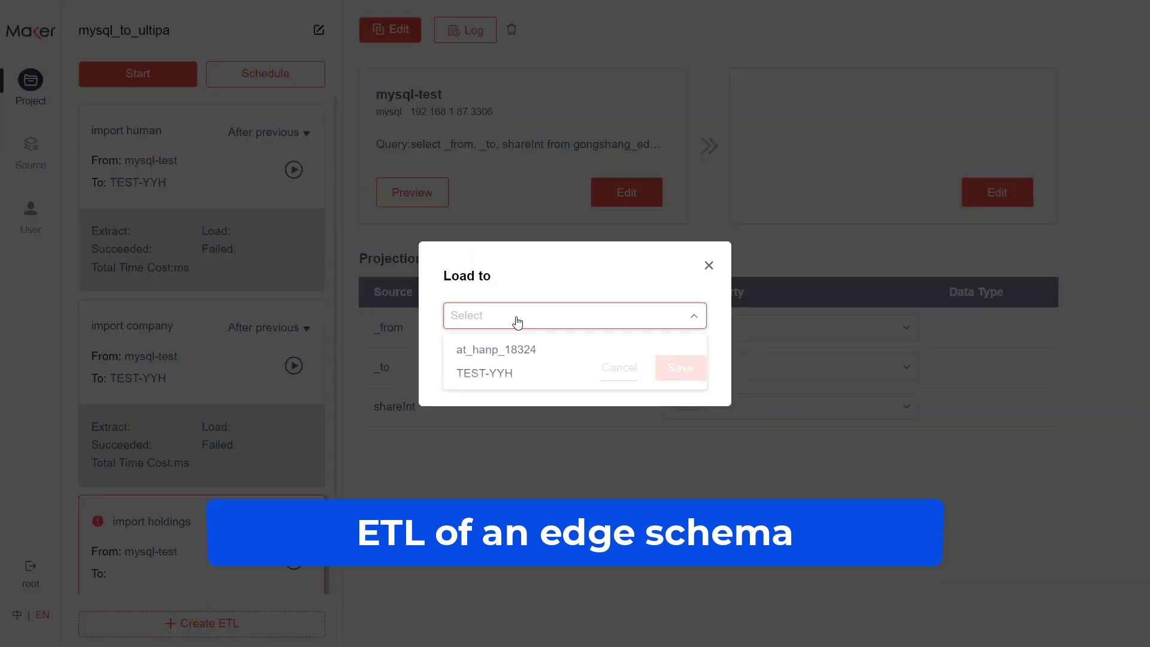
pyautogui.click(492, 373)
pyautogui.click(500, 308)
pyautogui.click(418, 390)
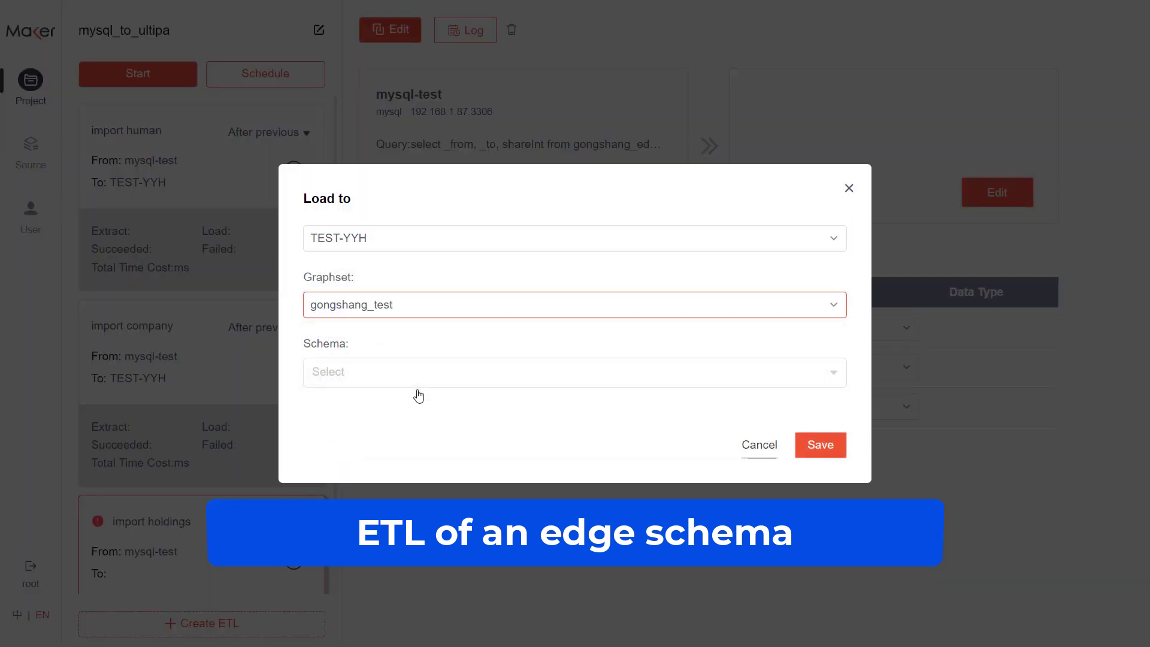
pyautogui.click(424, 371)
pyautogui.click(411, 439)
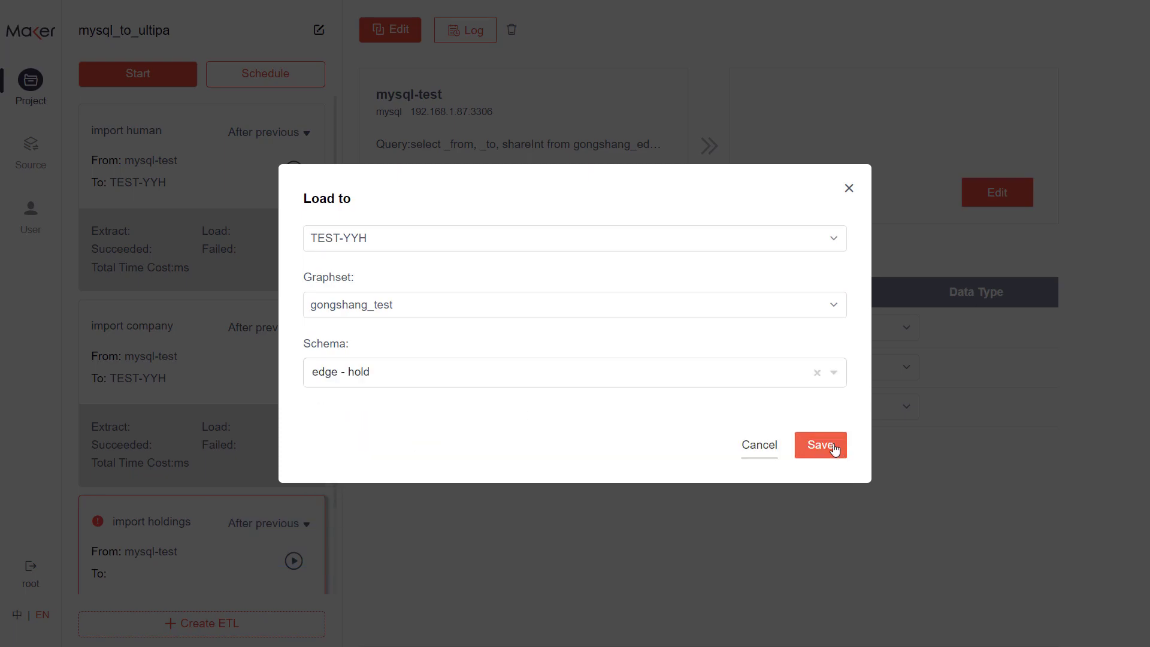
pyautogui.click(820, 445)
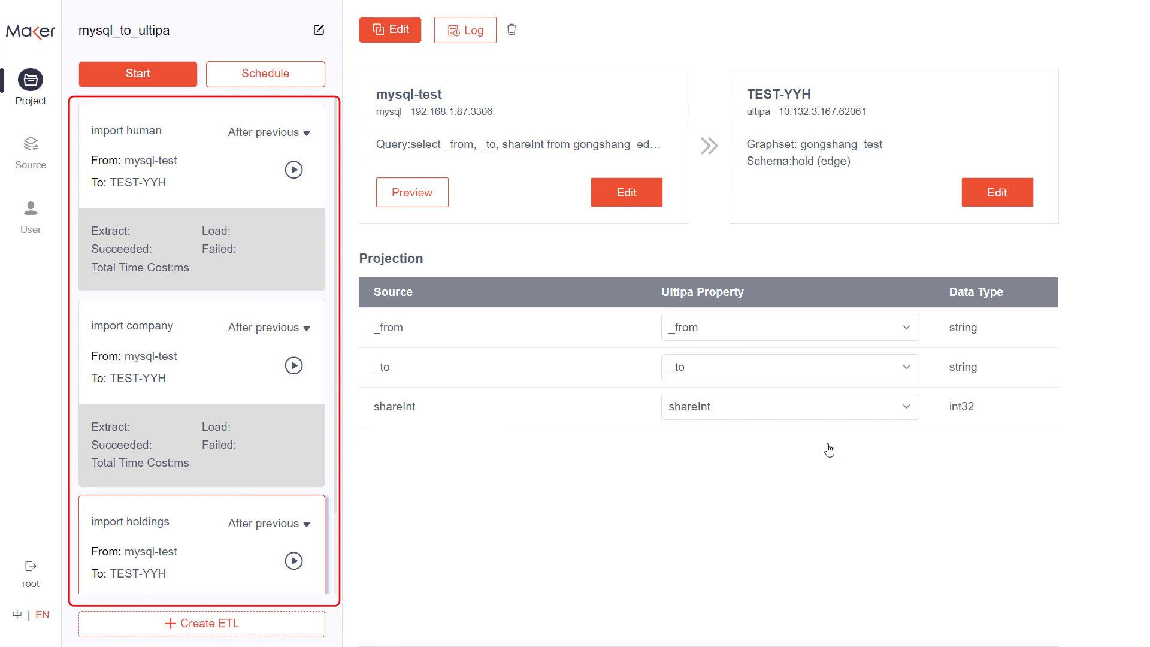
# - Move the import human ETL below import company in the project's execution order
pyautogui.moveTo(210, 190); pyautogui.dragTo(211, 333)
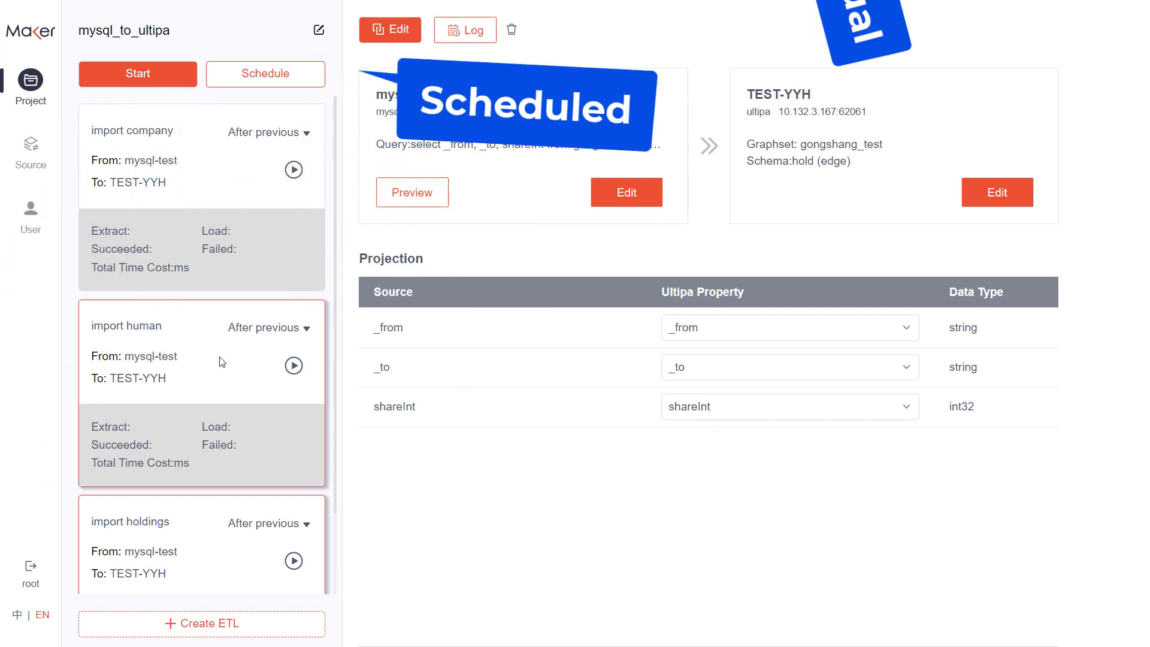
# - Schedule the project weekly on Monday starting at 01:00:00, turn on recurring checks, and open the check interval for entry
pyautogui.click(265, 73)
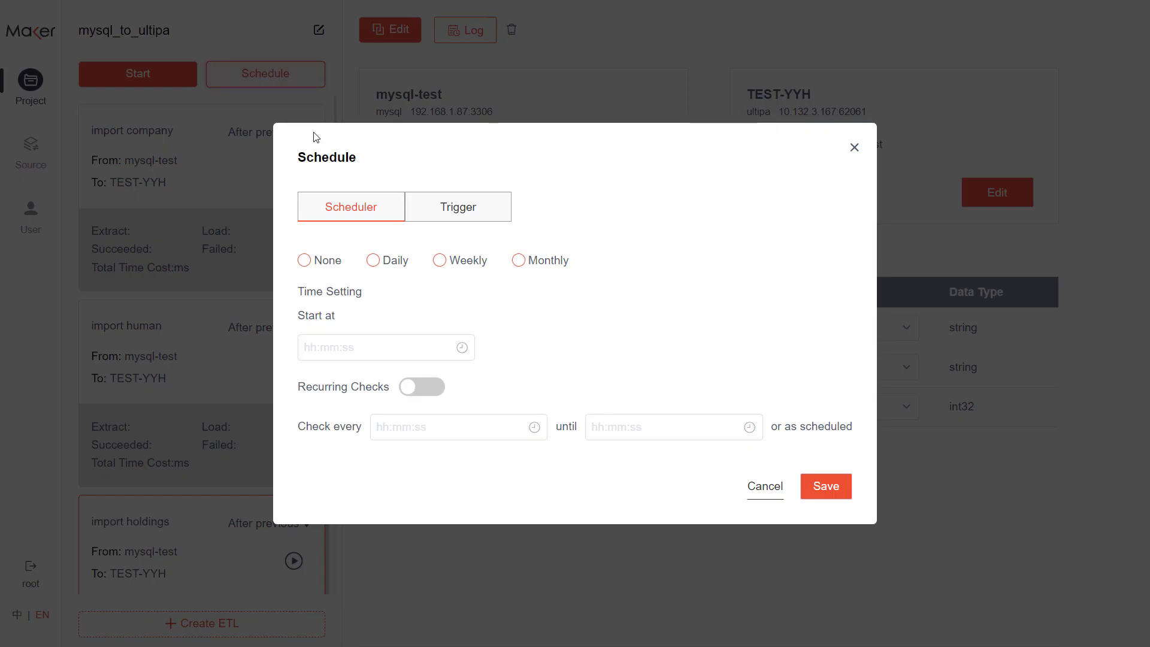
pyautogui.click(440, 264)
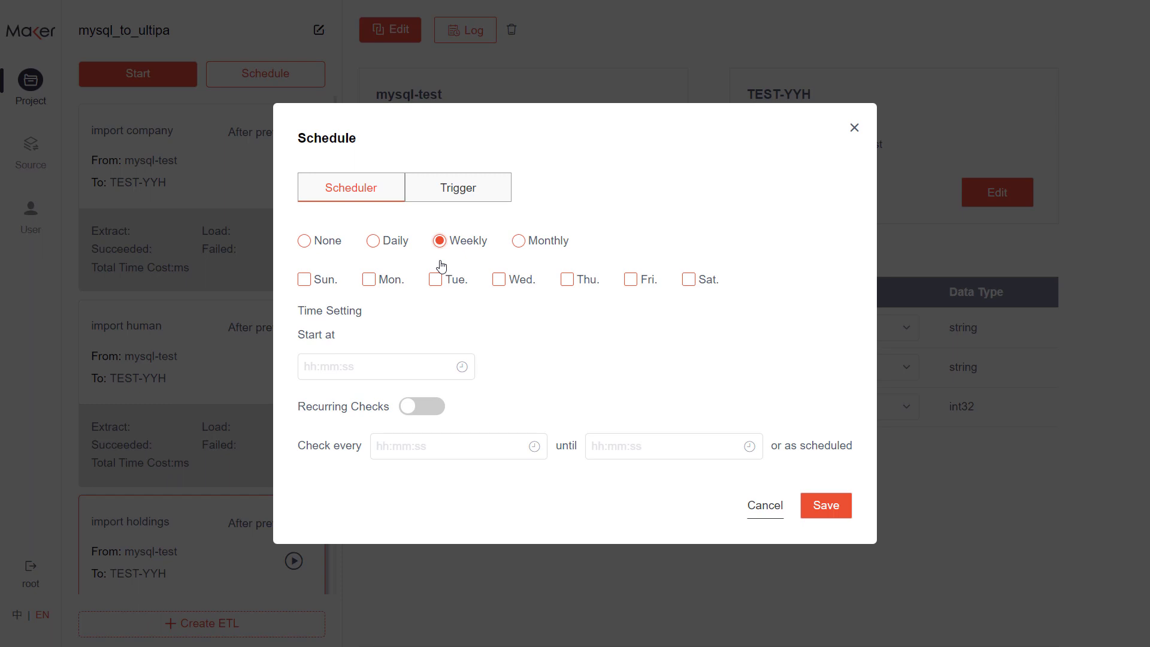
pyautogui.click(371, 281)
pyautogui.click(388, 365)
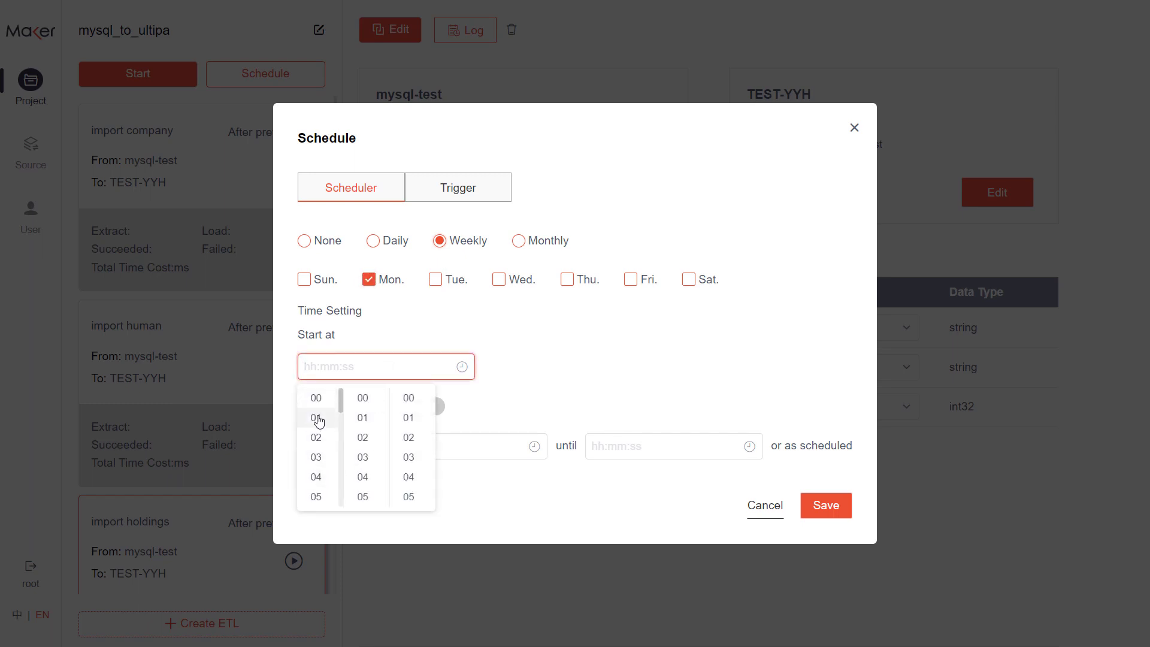
pyautogui.click(318, 420)
pyautogui.click(415, 407)
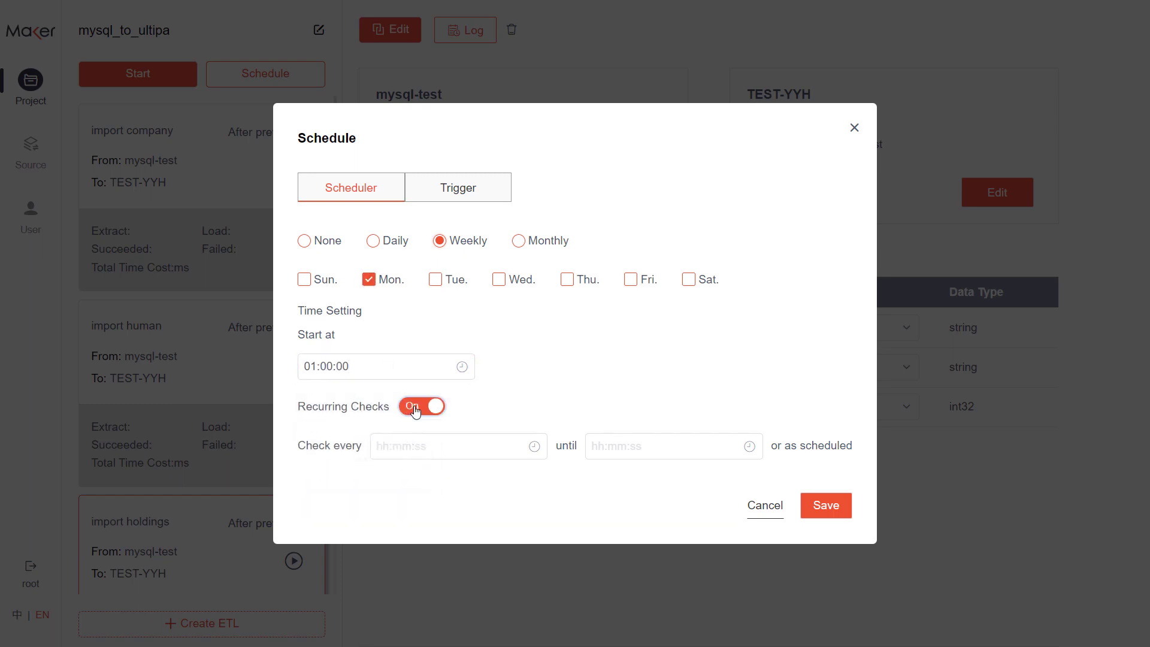
pyautogui.click(421, 444)
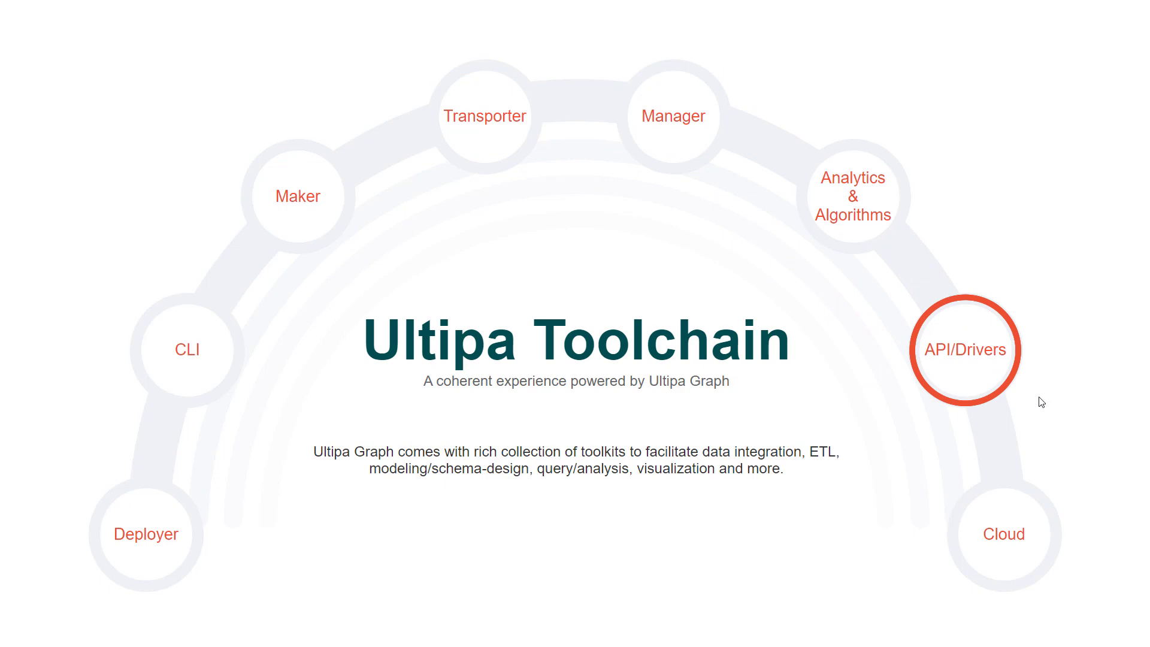
# - Switch to the Ultipa Drivers documentation, open the Python tutorial, and examine its Insert Metadata code for nodes and edges
pyautogui.moveTo(975, 376)
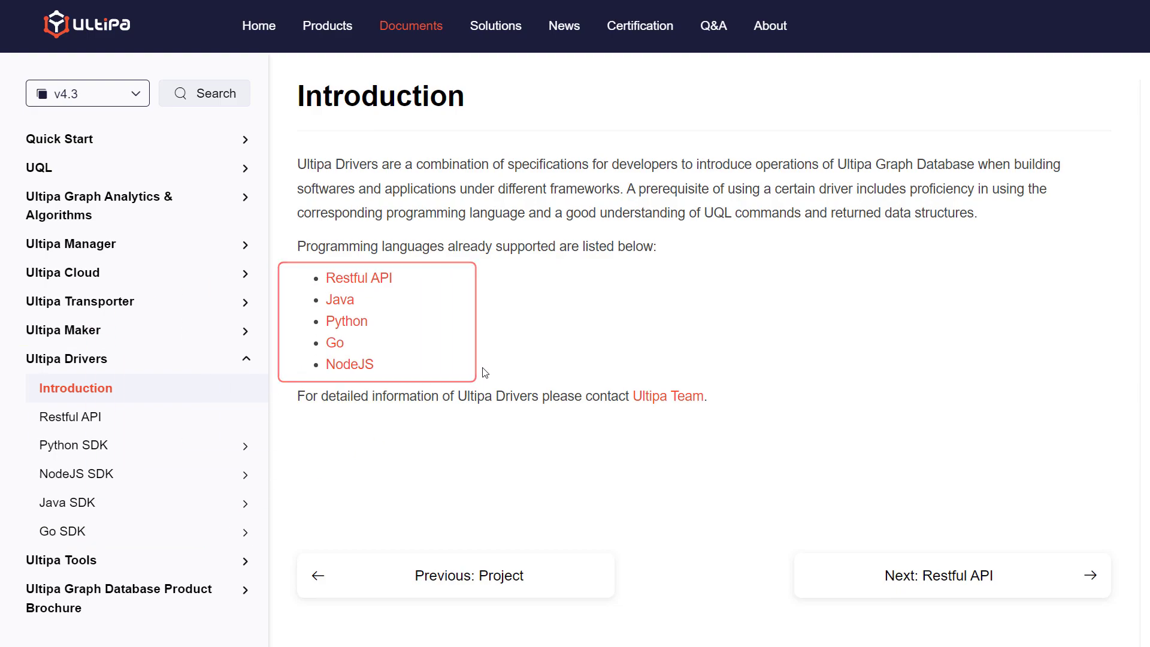
pyautogui.click(356, 321)
pyautogui.scroll(-20, 358, 325)
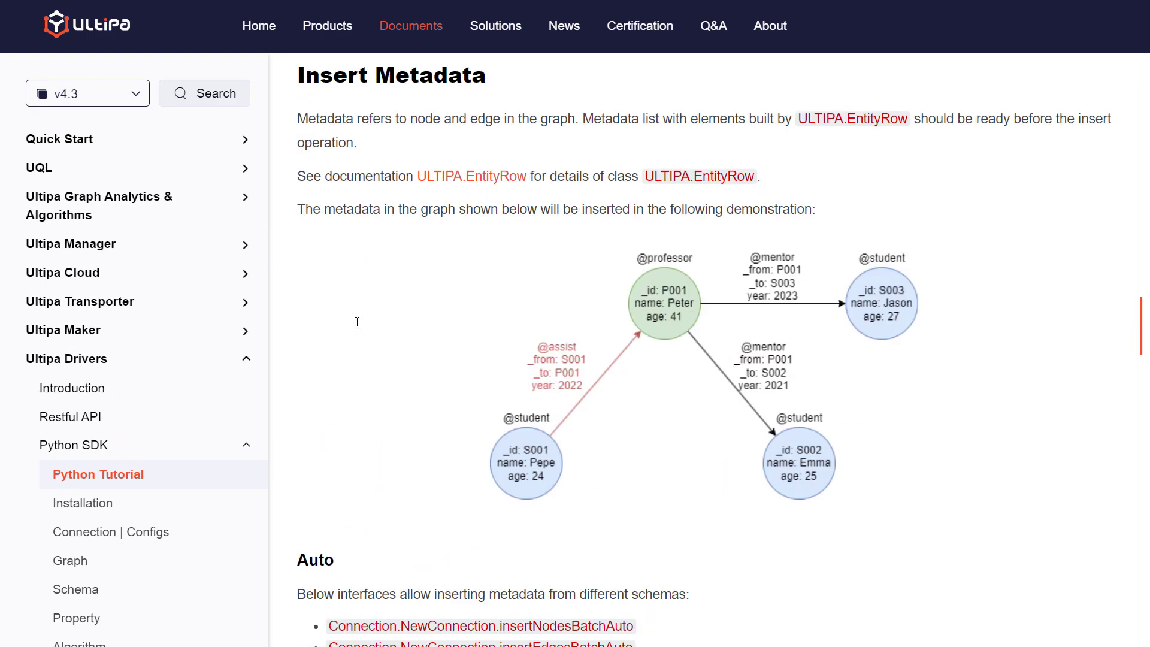
pyautogui.scroll(-8, 357, 321)
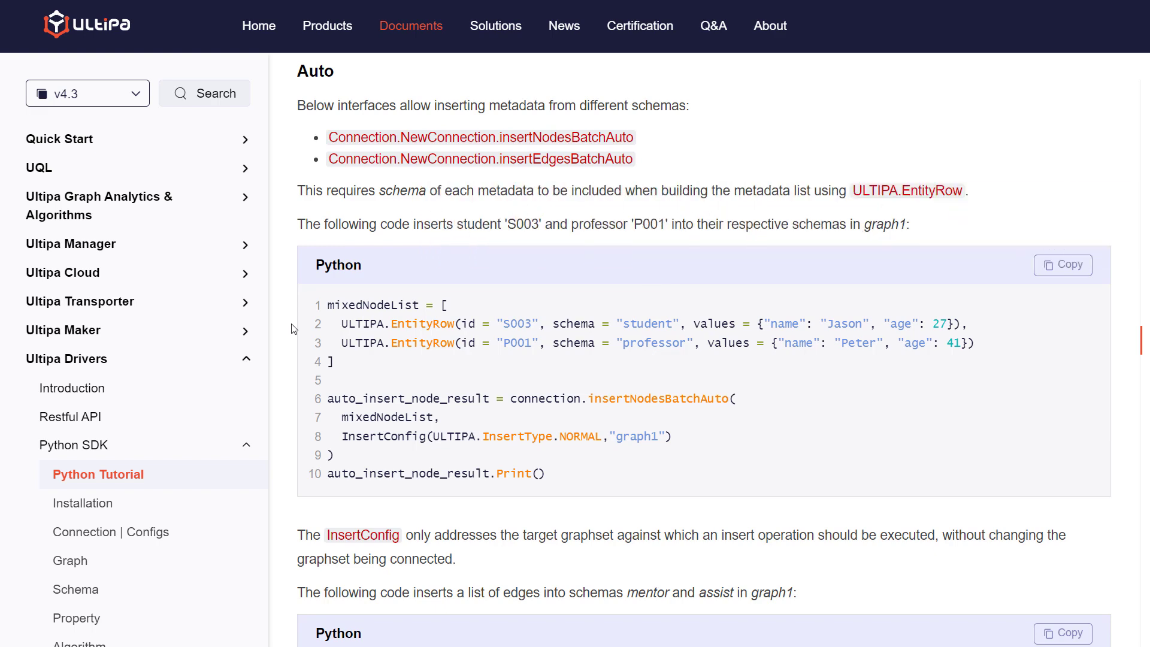
pyautogui.scroll(-5, 292, 329)
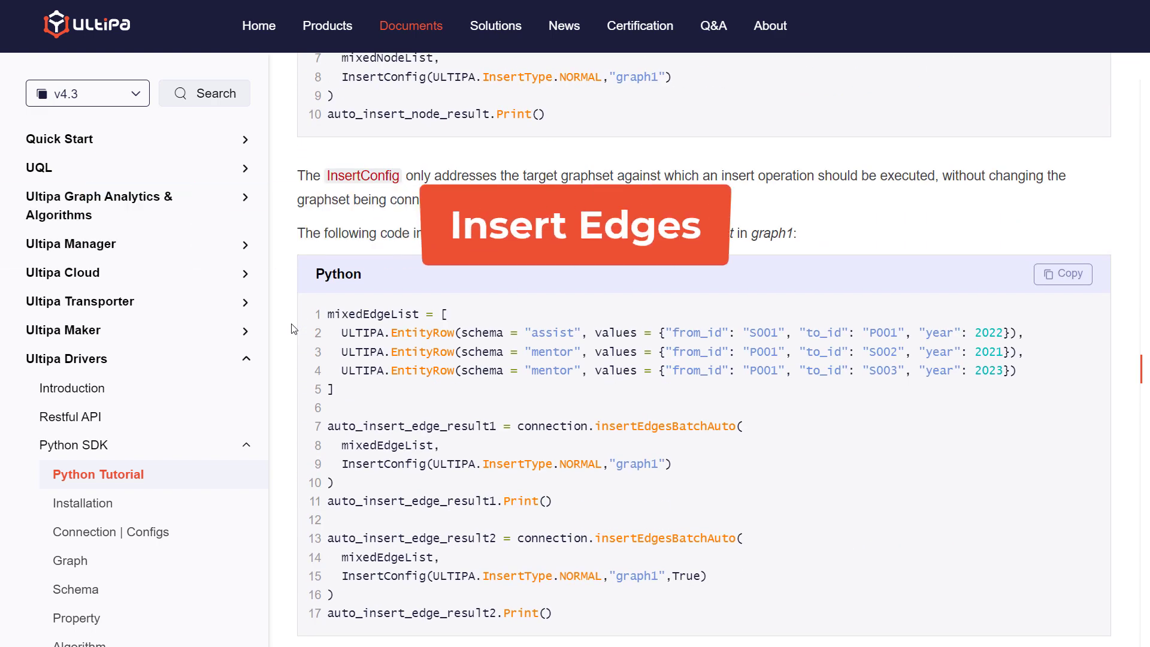